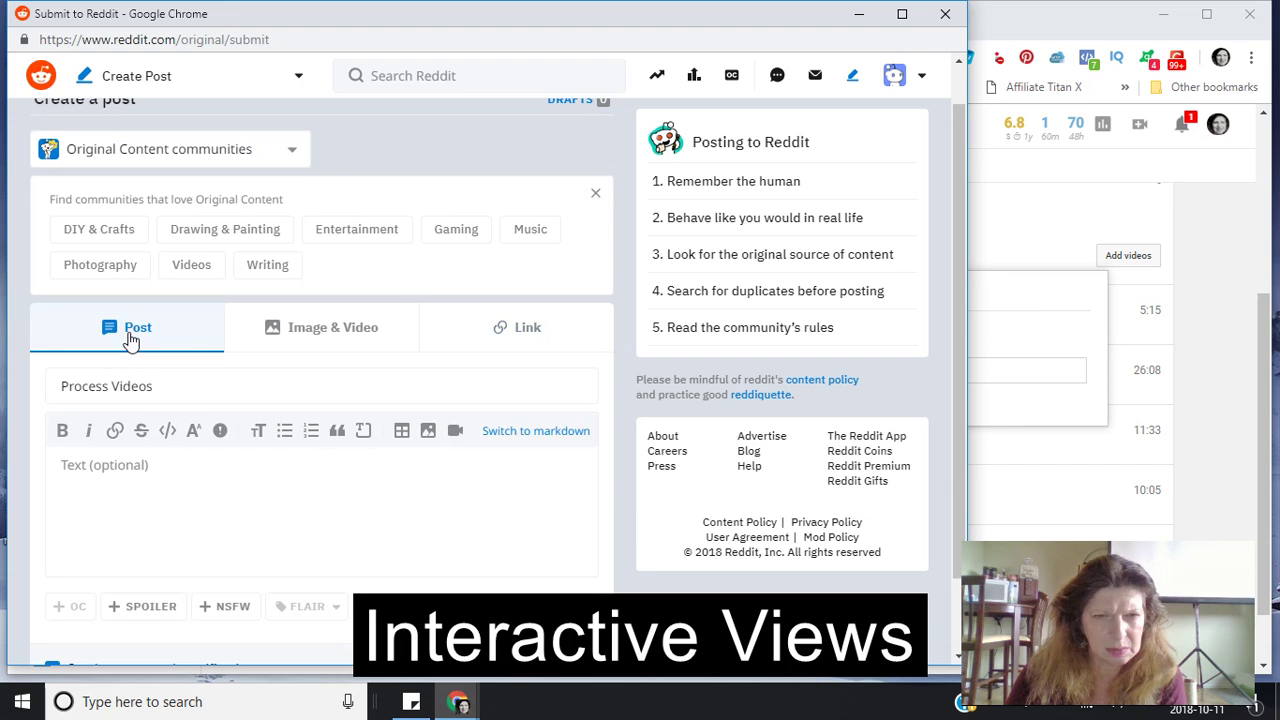
- Paste 'New Video Playlist' as plain text into the Process Videos post body, then move Reddit aside
left_click(62, 466)
right_click(62, 466)
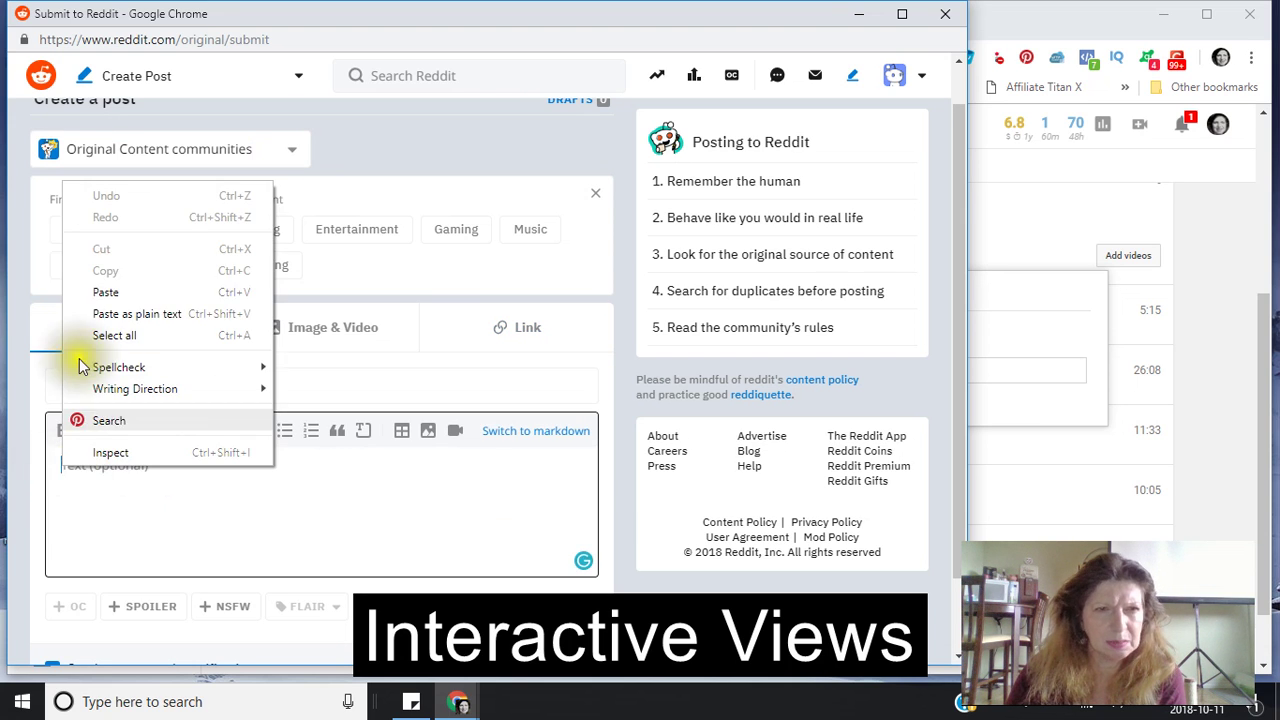
left_click(108, 313)
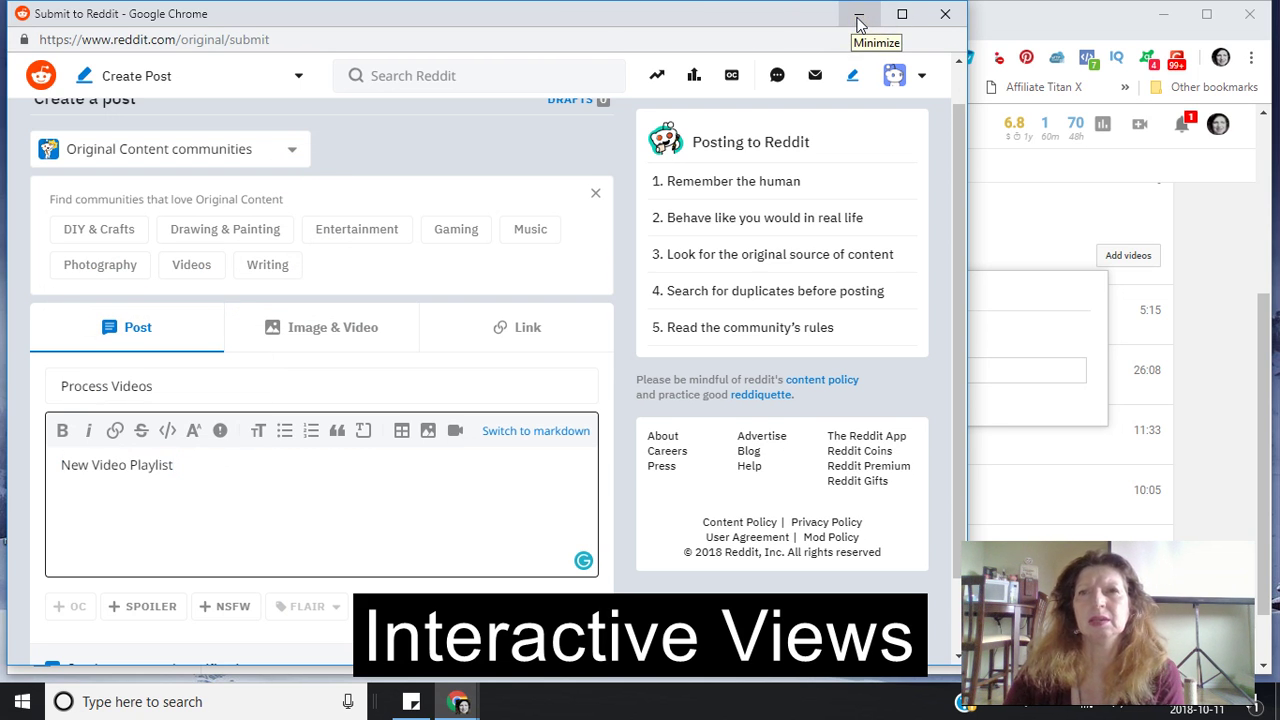
left_click(800, 24)
left_click_drag(800, 24, 447, 141)
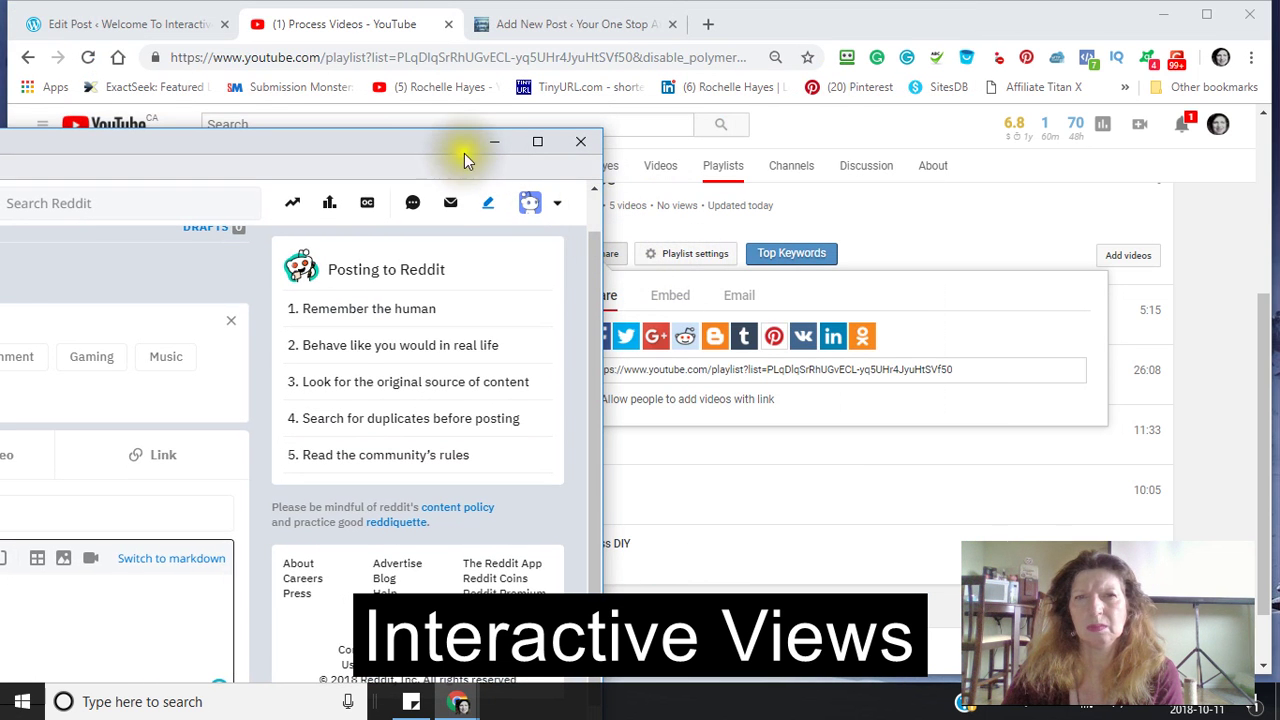
- Bring the YouTube playlist forward, select the full share URL and copy it
left_click_drag(437, 138, 175, 108)
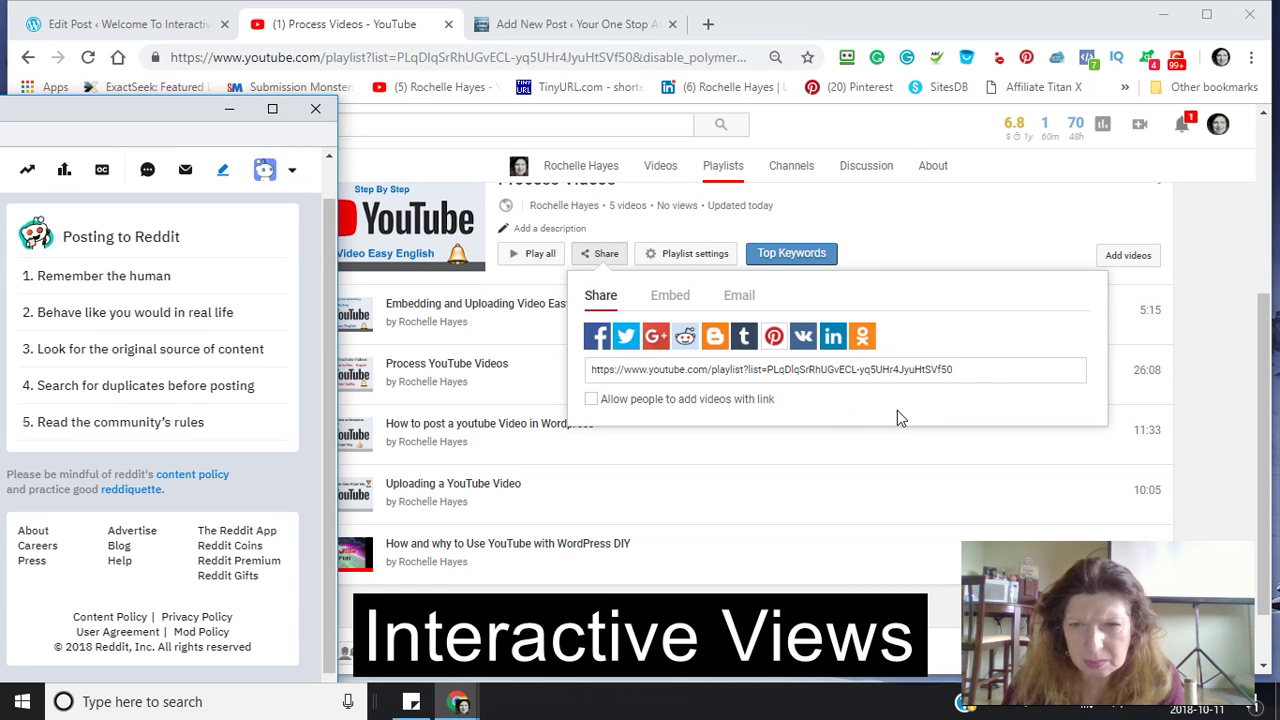
left_click(966, 368)
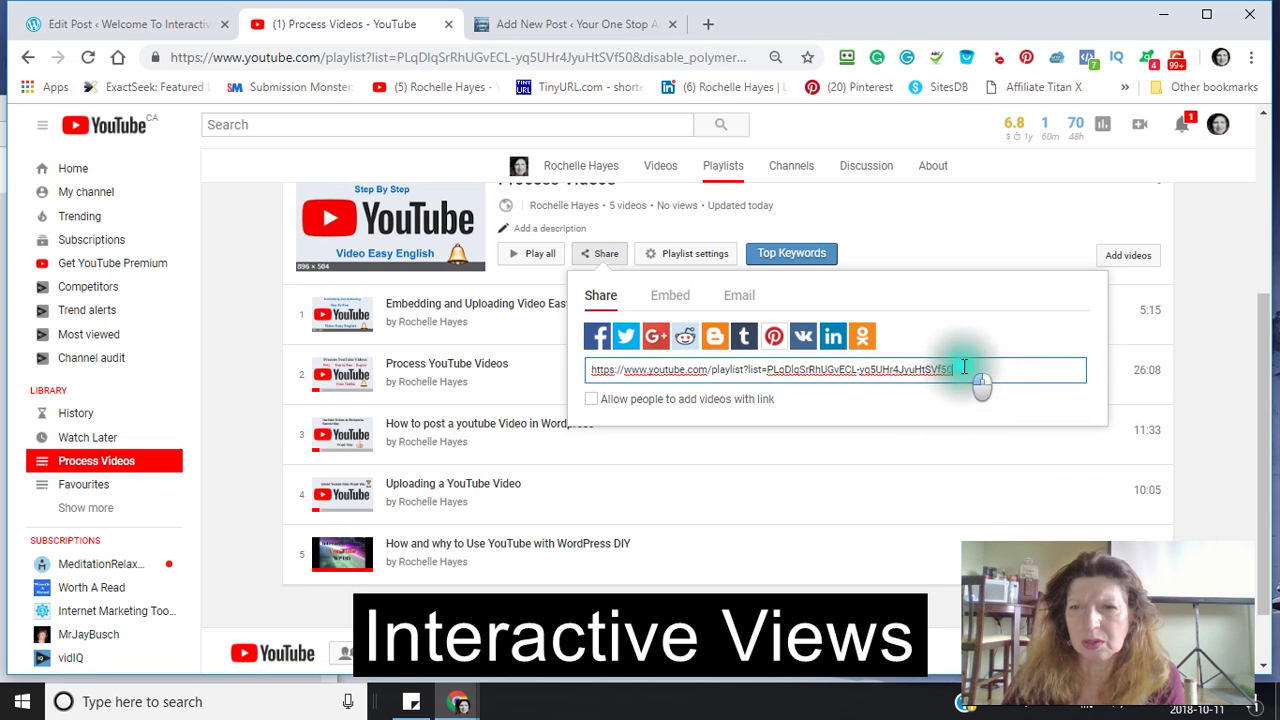
left_click_drag(963, 370, 595, 368)
right_click(677, 373)
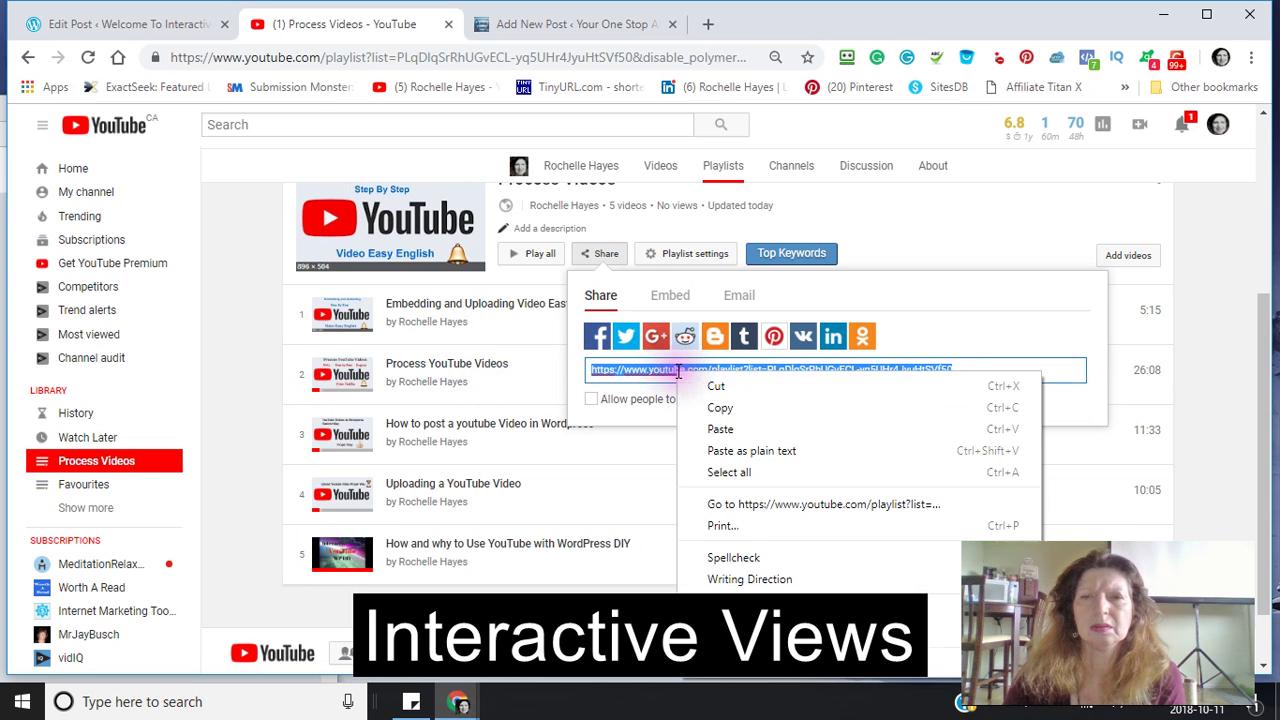
left_click(720, 408)
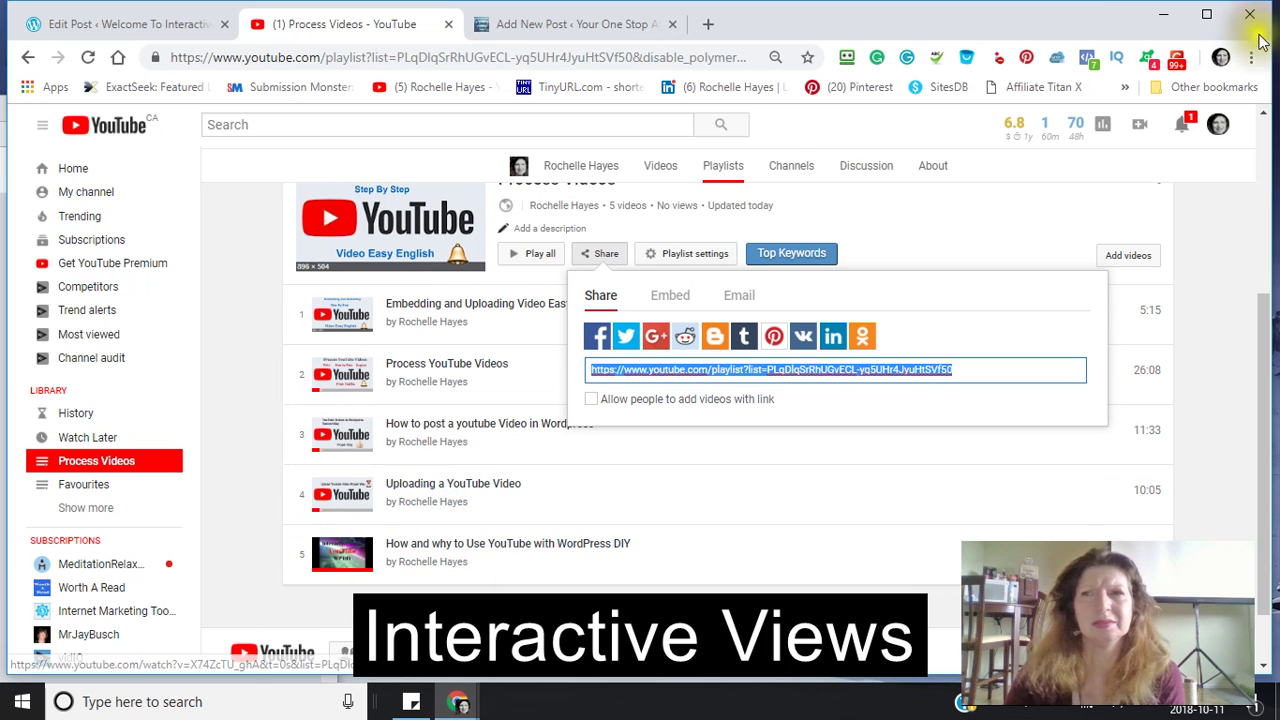
- Maximize the Reddit post and paste the playlist link below 'New Video Playlist'
left_click(1163, 14)
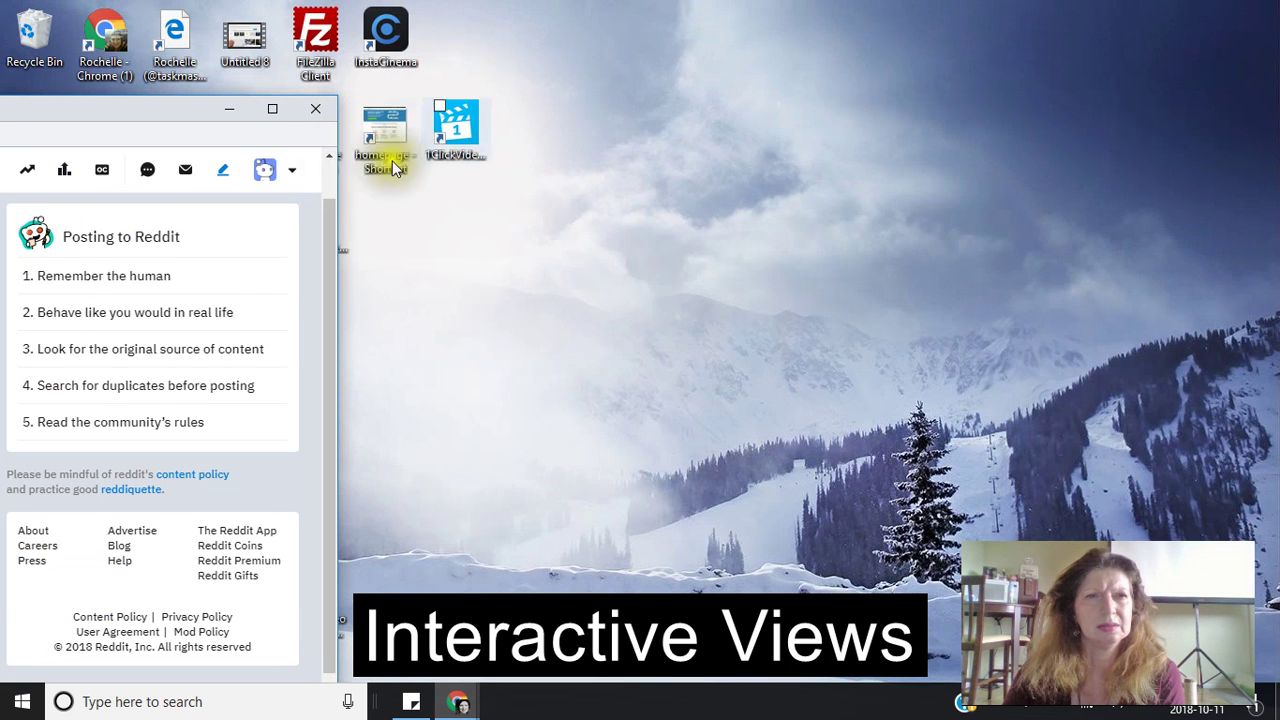
left_click_drag(194, 111, 714, 108)
left_click_drag(455, 97, 528, 100)
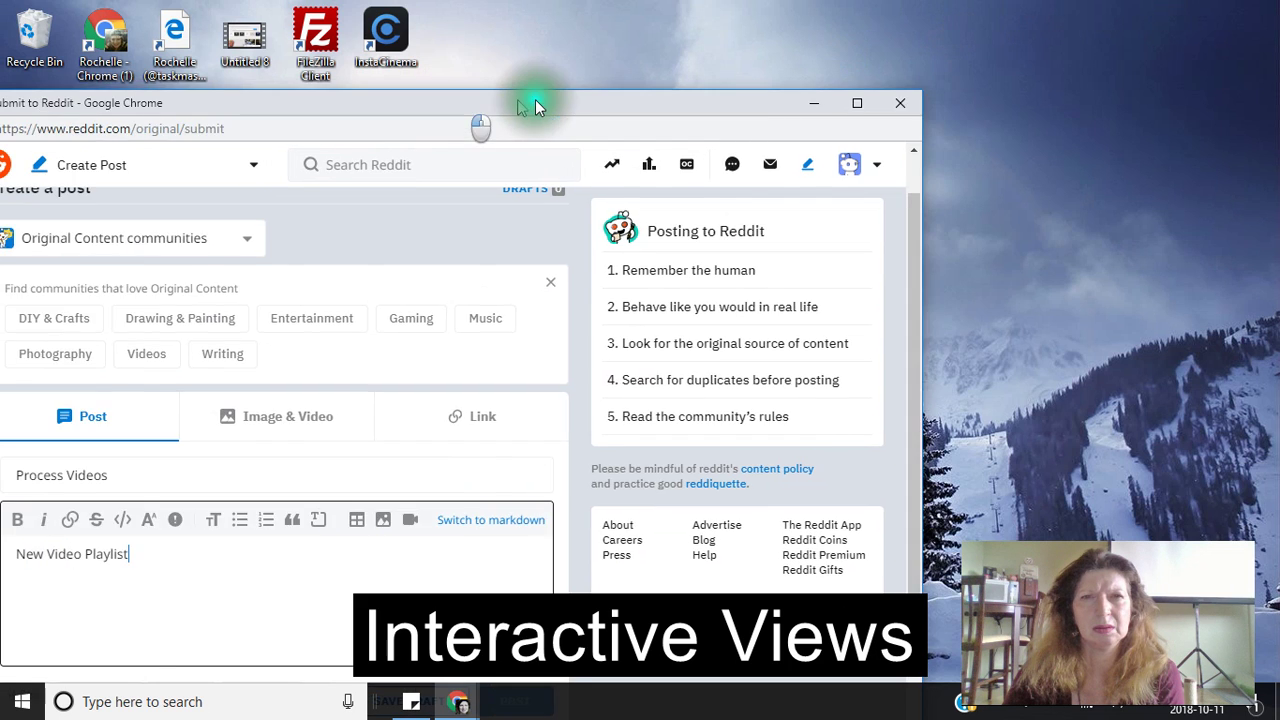
double_click(528, 100)
left_click(257, 459)
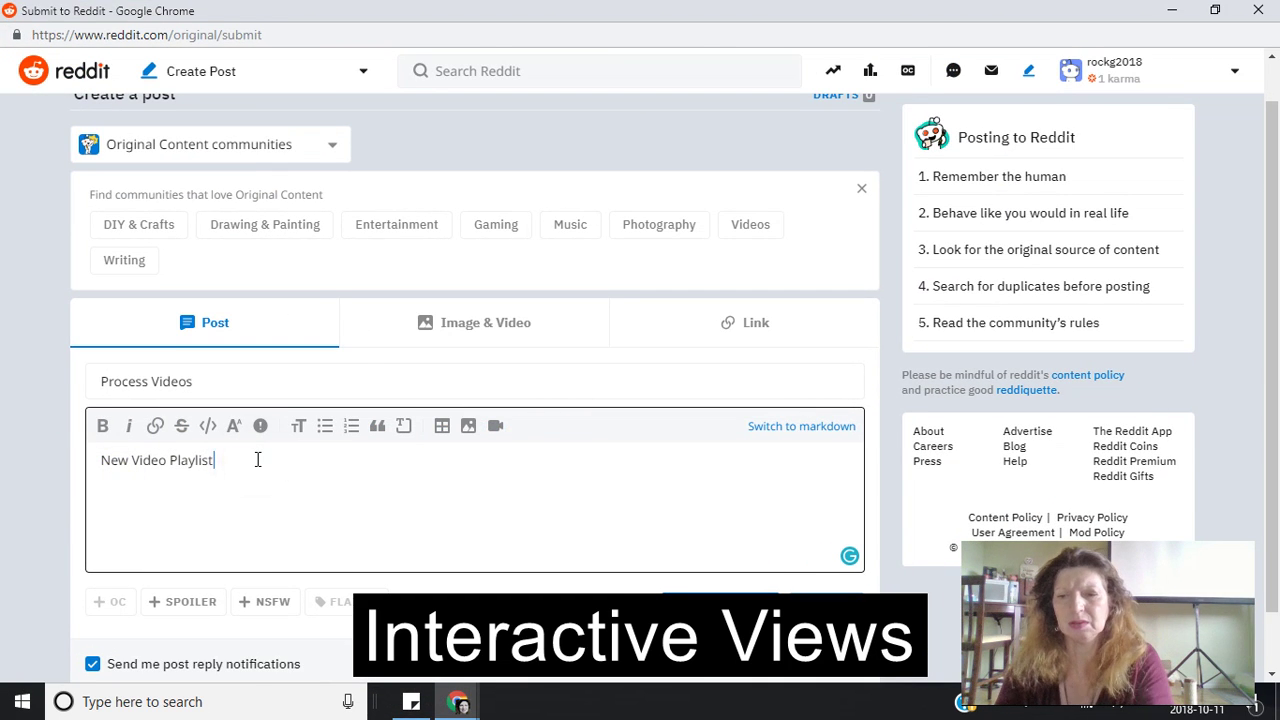
right_click(123, 502)
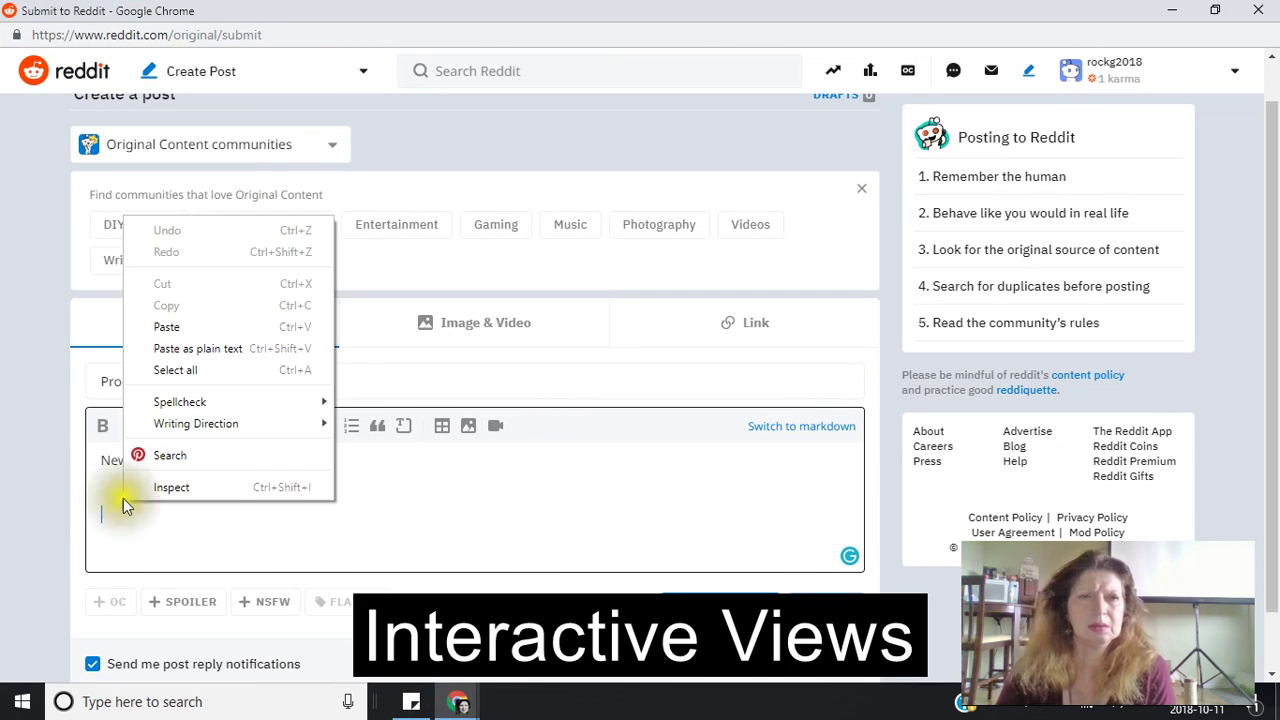
left_click(164, 326)
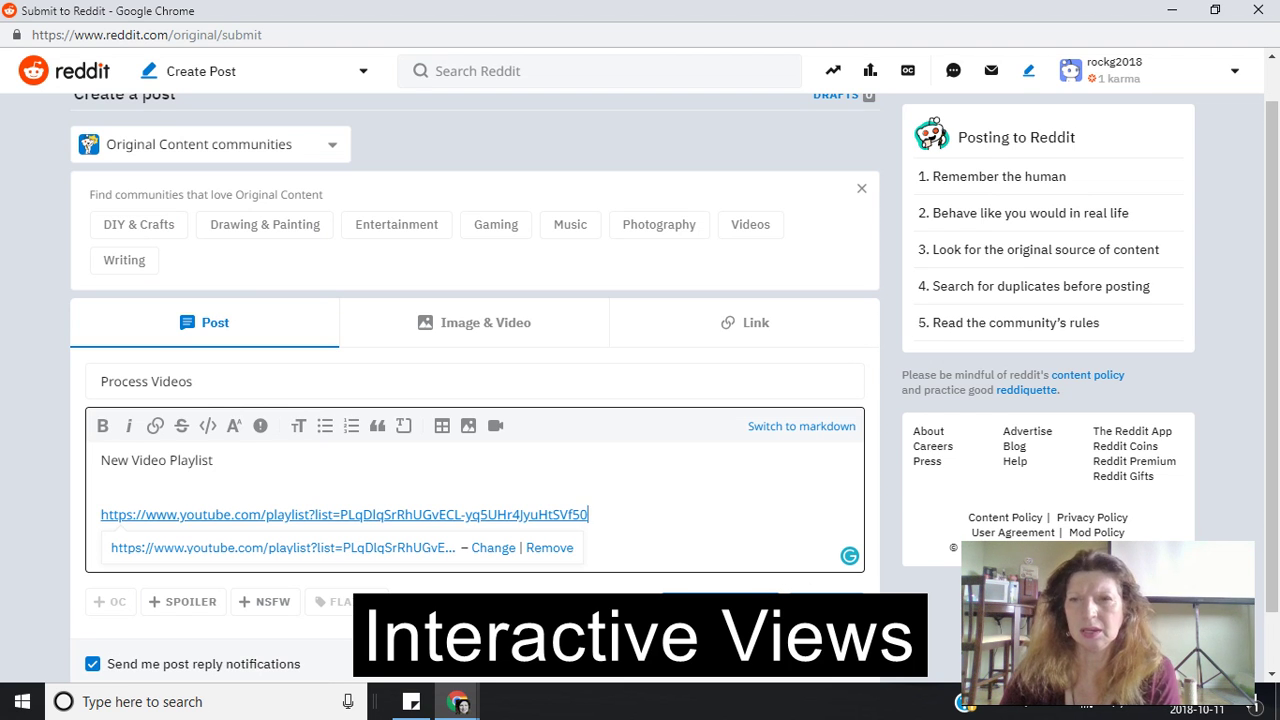
- Save the Process Videos post as a draft
left_click(733, 592)
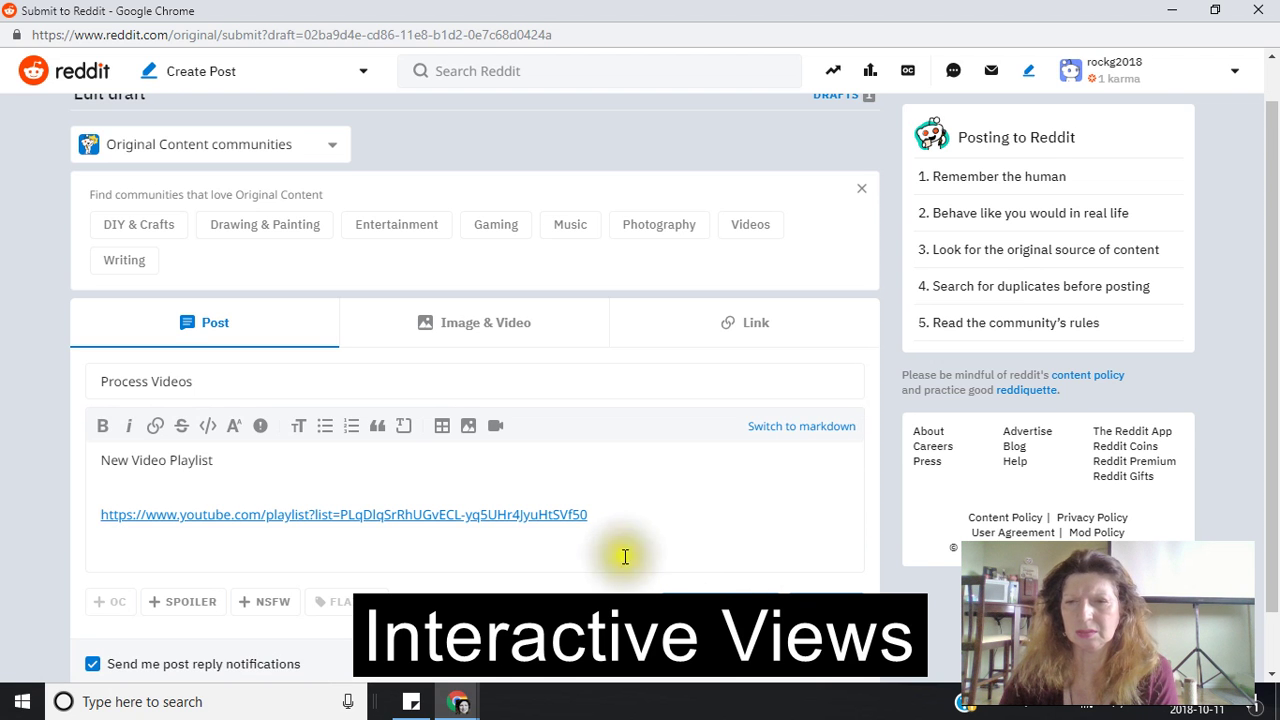
scroll(622, 560, "down", 1)
left_click(691, 592)
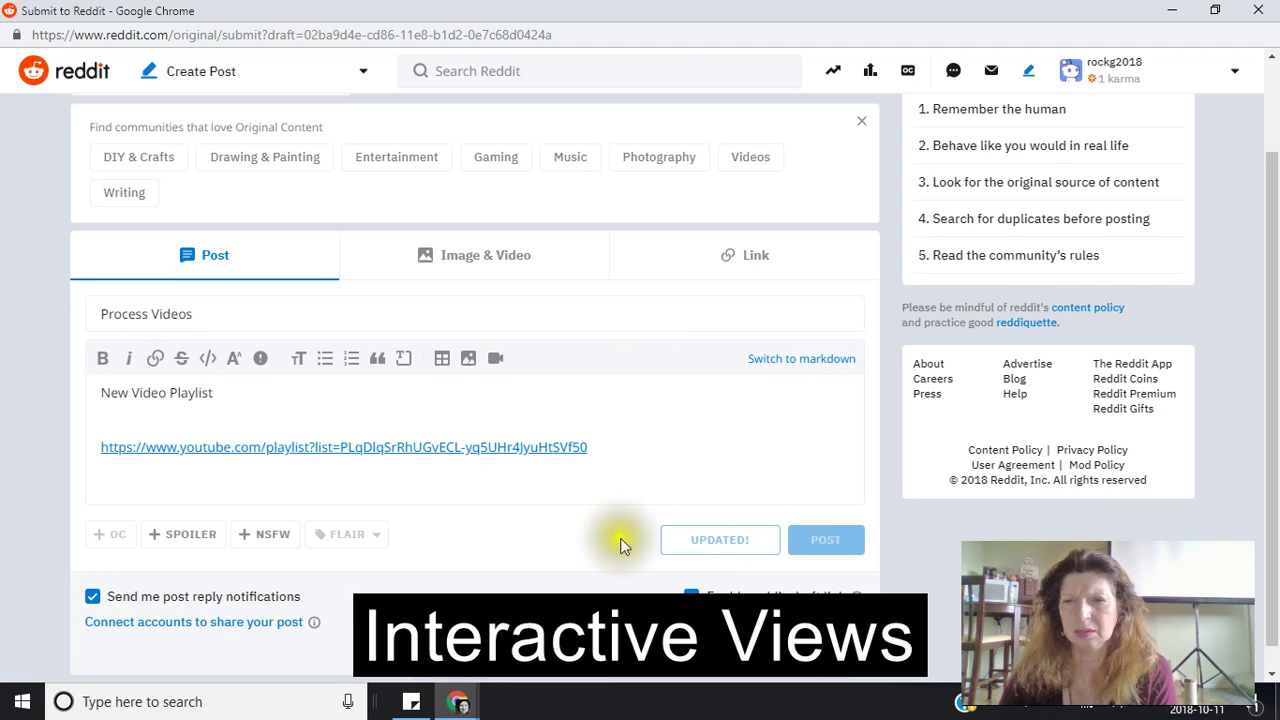
- Switch from Reddit back to the YouTube playlist window via the taskbar
left_click(1172, 10)
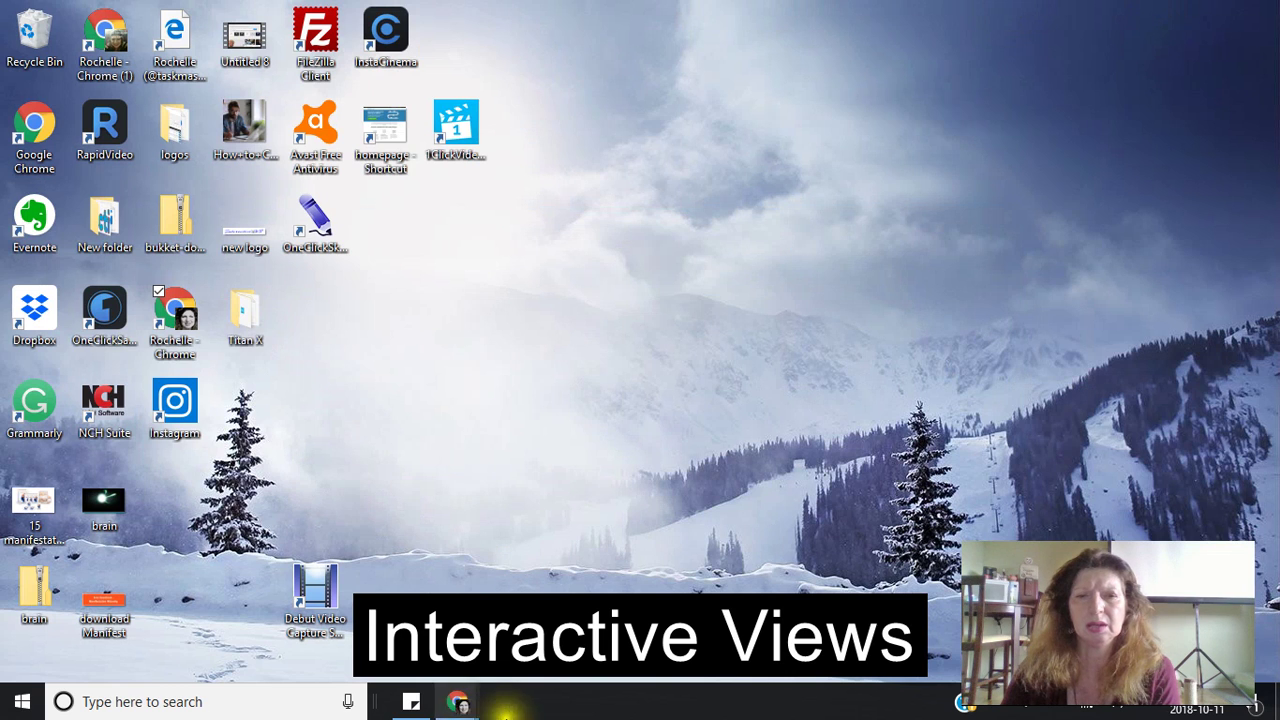
left_click(458, 700)
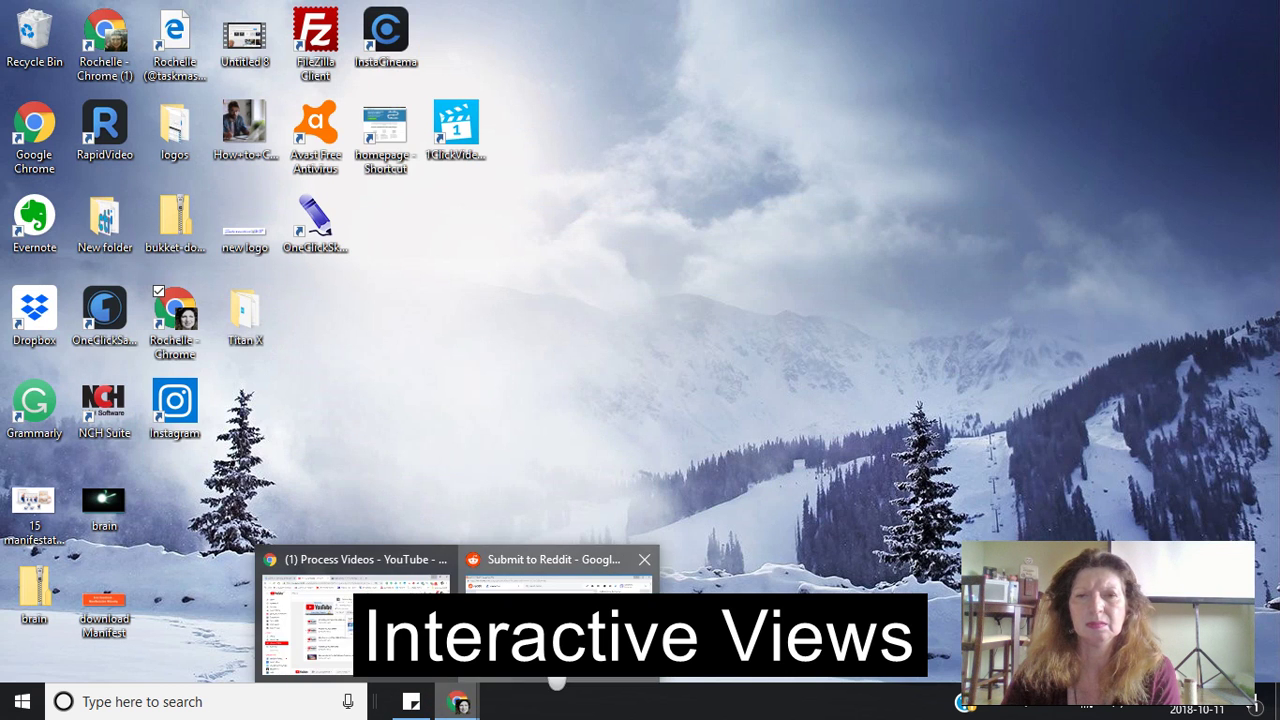
left_click(557, 620)
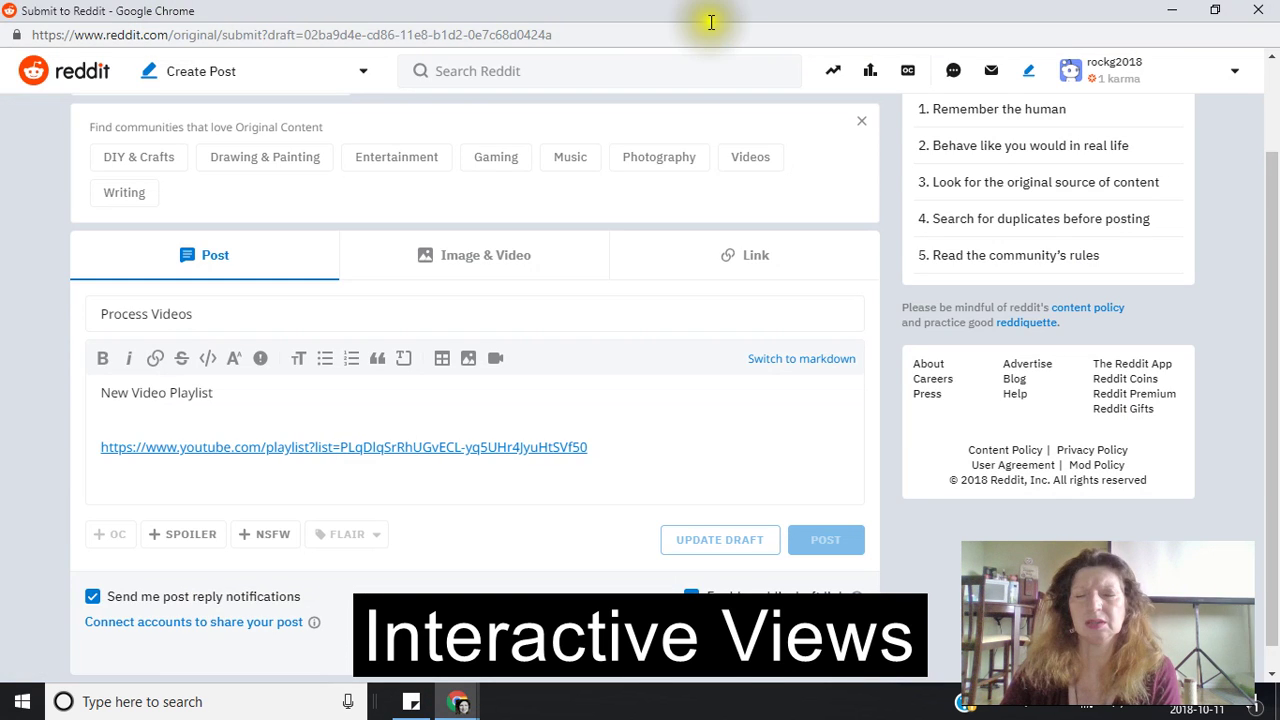
left_click(463, 704)
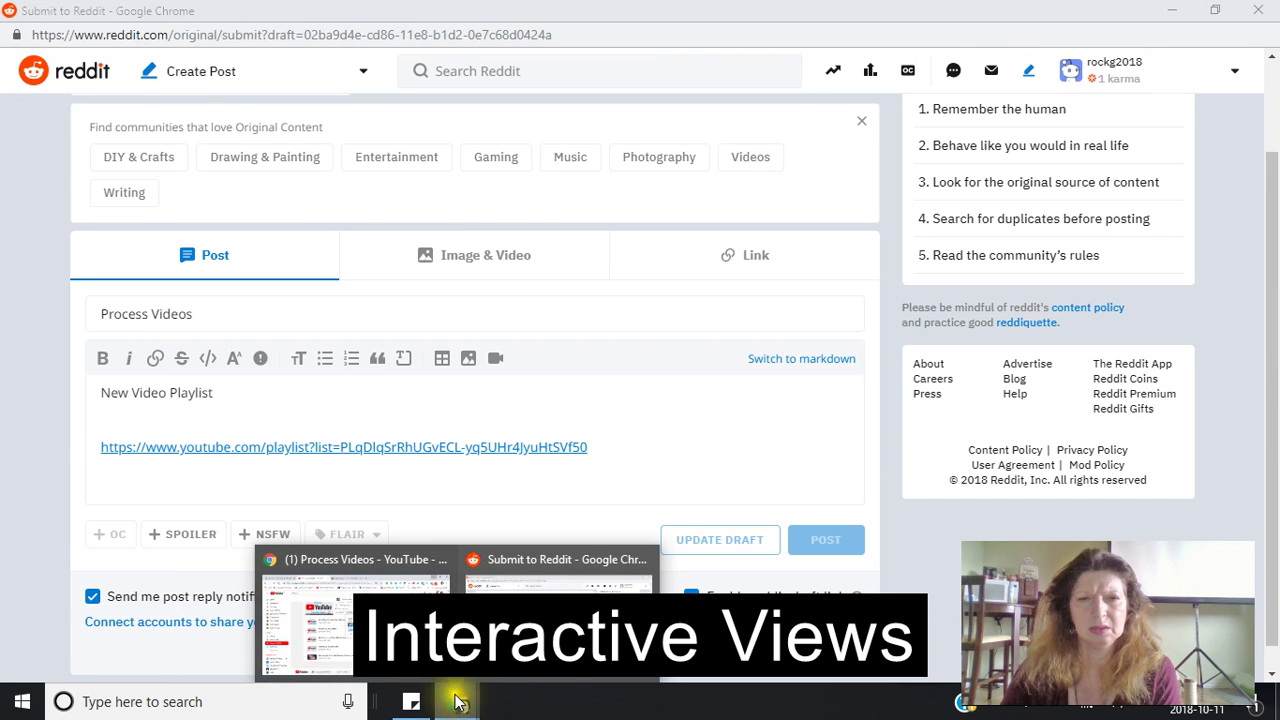
left_click(330, 620)
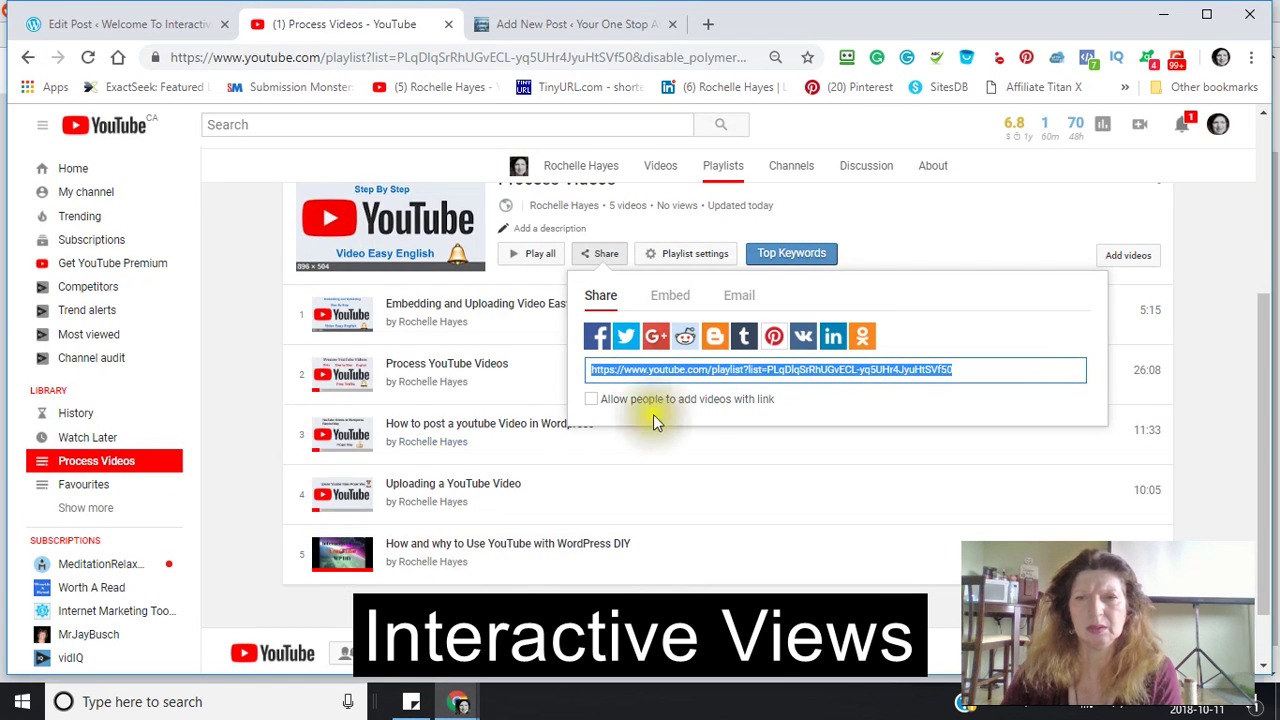
- Open 'How to post a youtube Video in Wordpress', then go back and scroll the Process Videos playlist
left_click(796, 446)
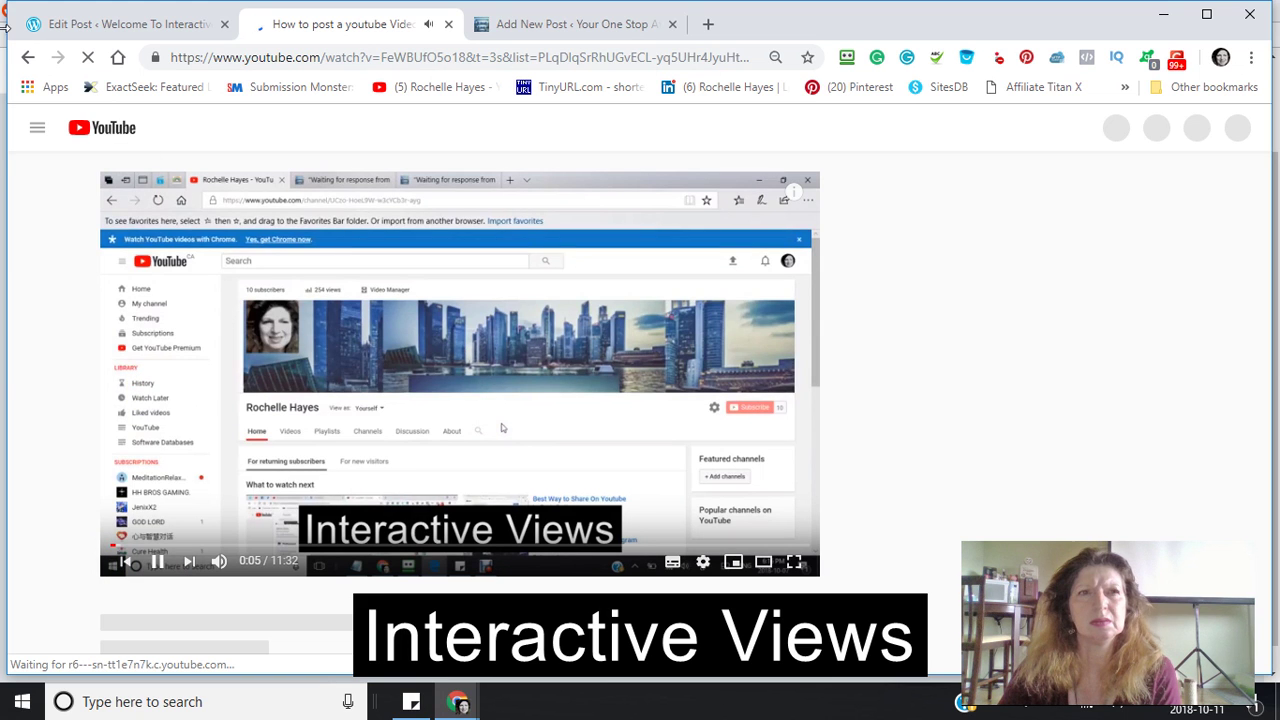
left_click(27, 62)
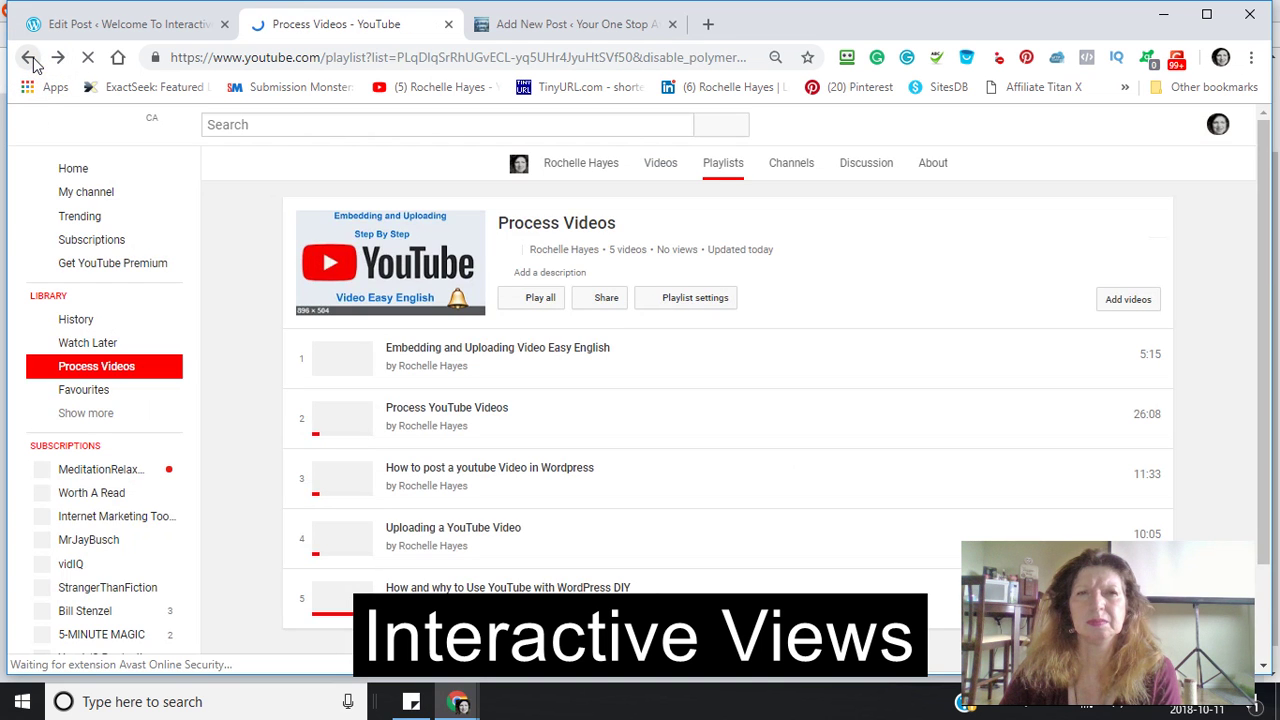
scroll(449, 437, "down", 1)
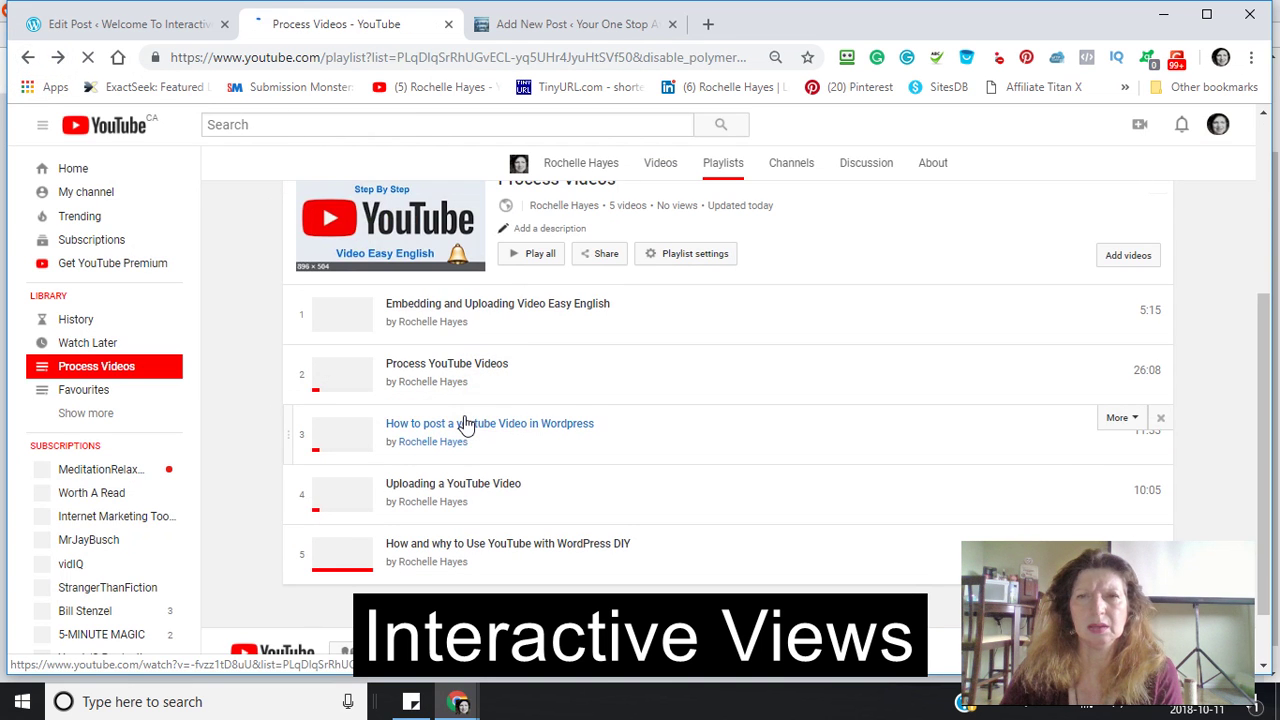
scroll(445, 415, "up", 1)
scroll(435, 415, "down", 1)
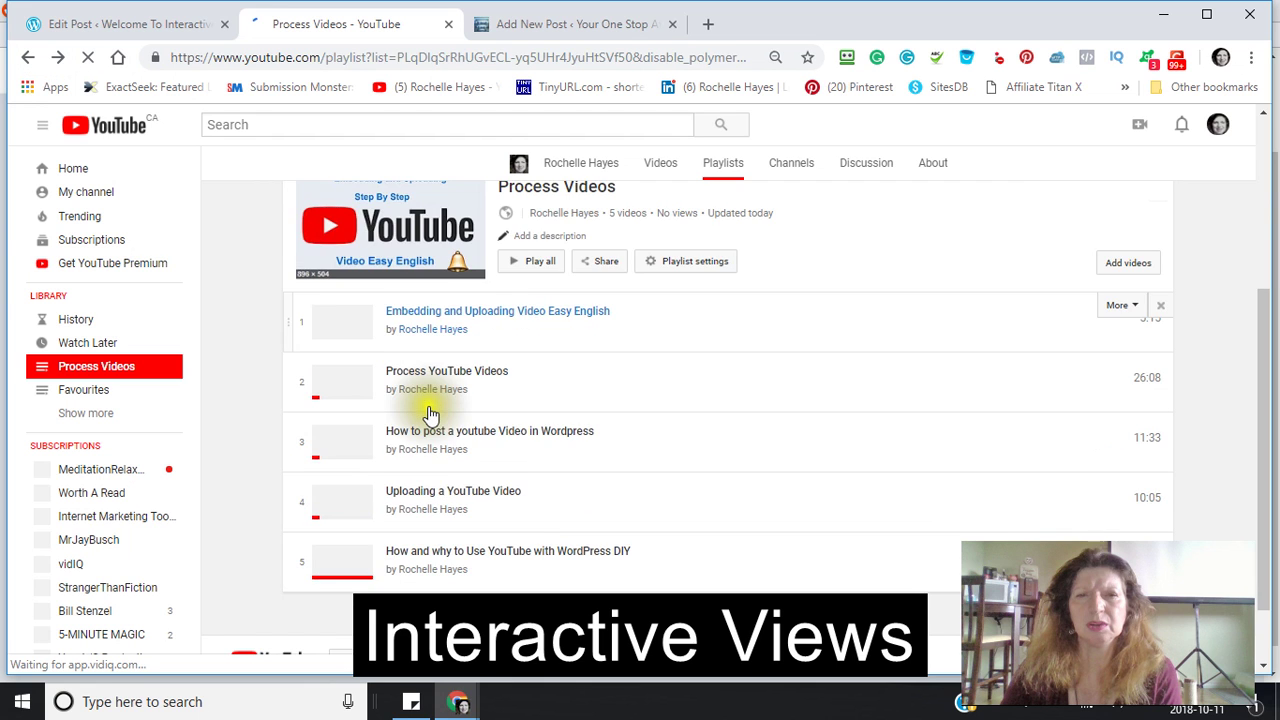
scroll(414, 418, "down", 4)
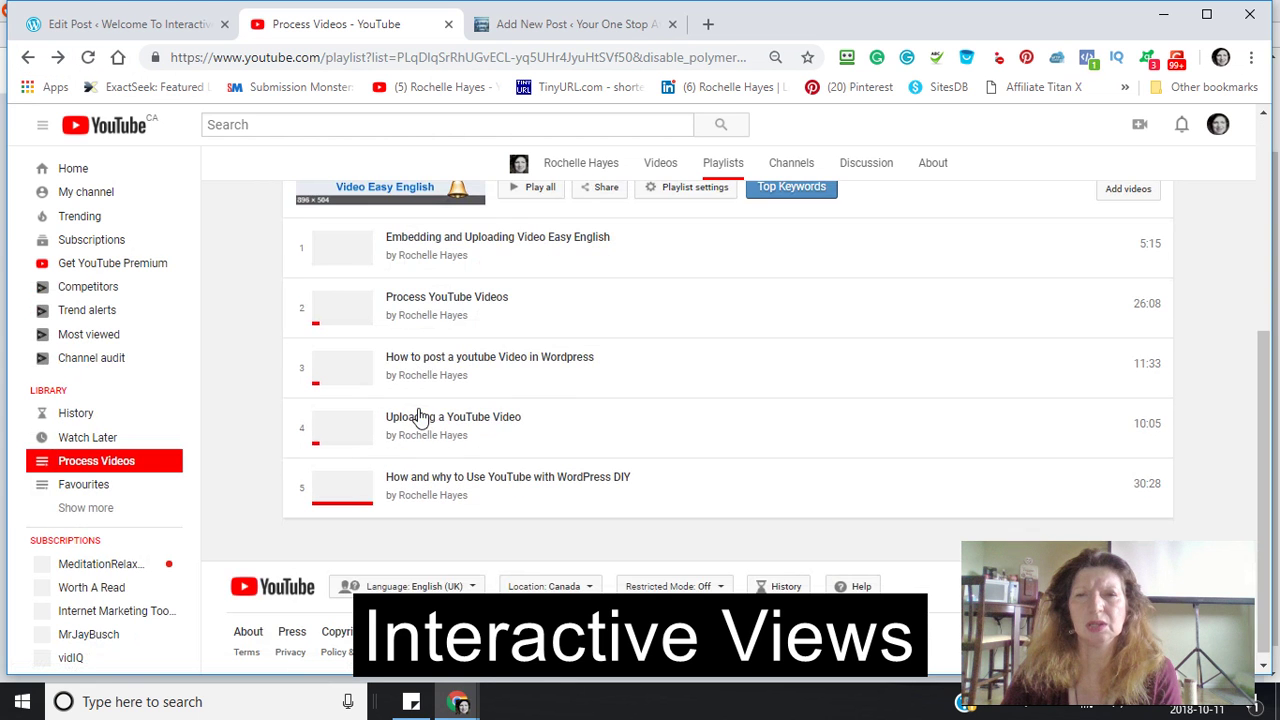
scroll(420, 390, "up", 1)
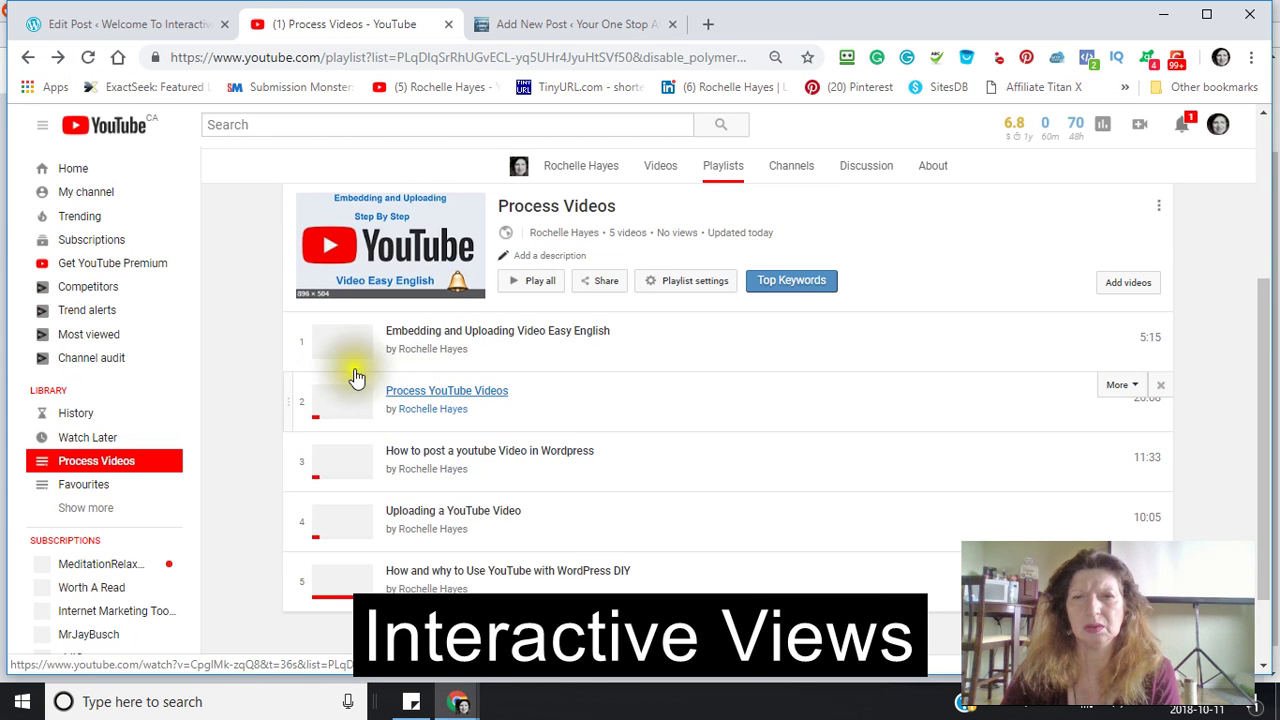
- Share the playlist to Blogger, publish the Process Videos post on My Interactive Site, and close Blogger
left_click(603, 281)
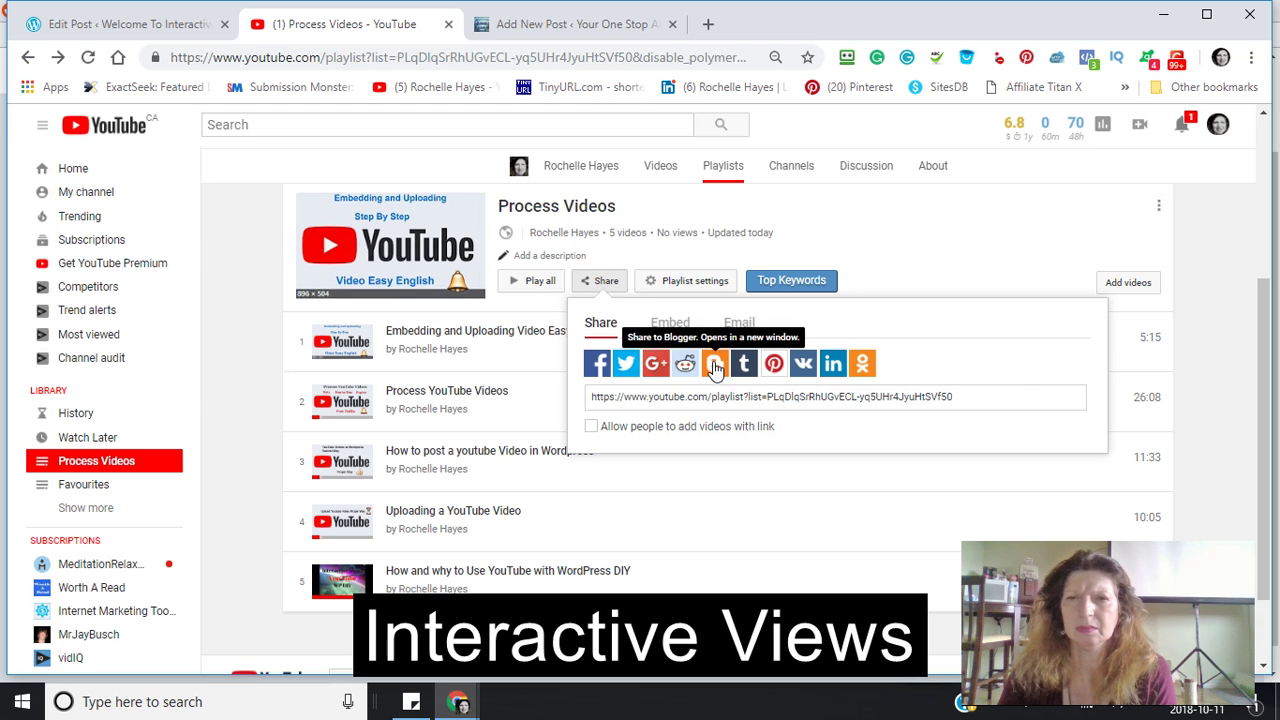
left_click(715, 368)
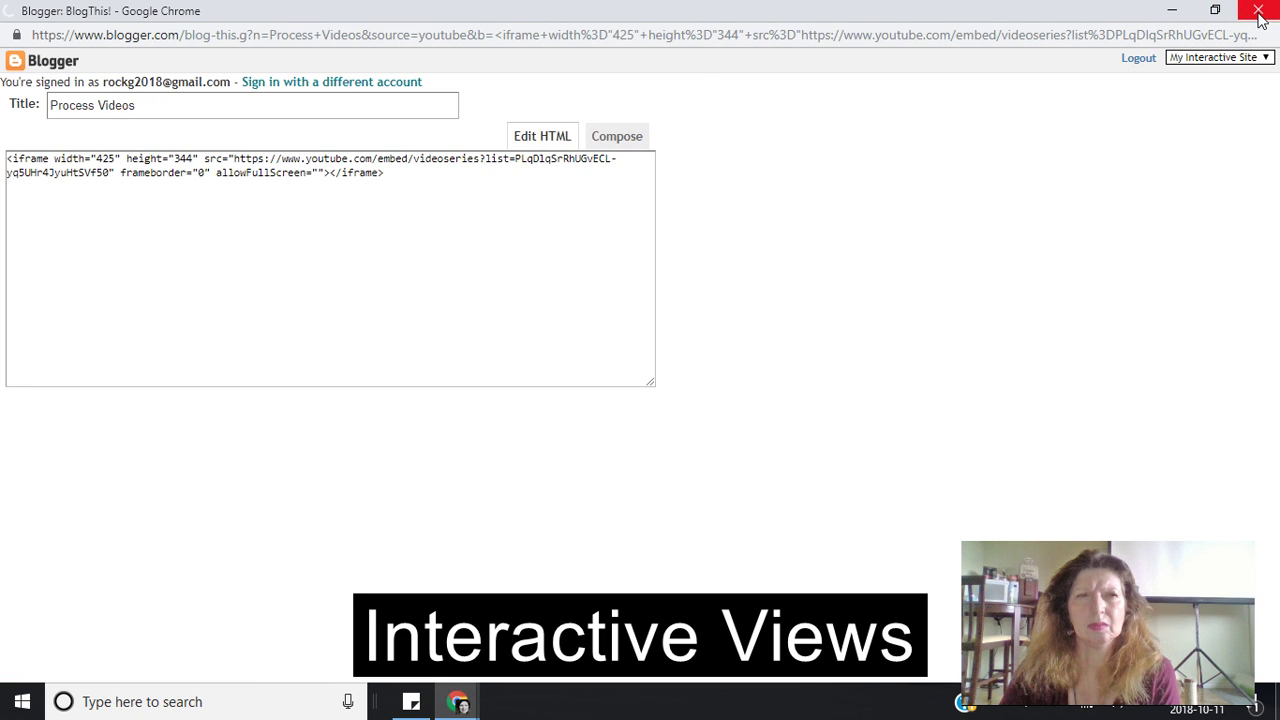
left_click(1215, 10)
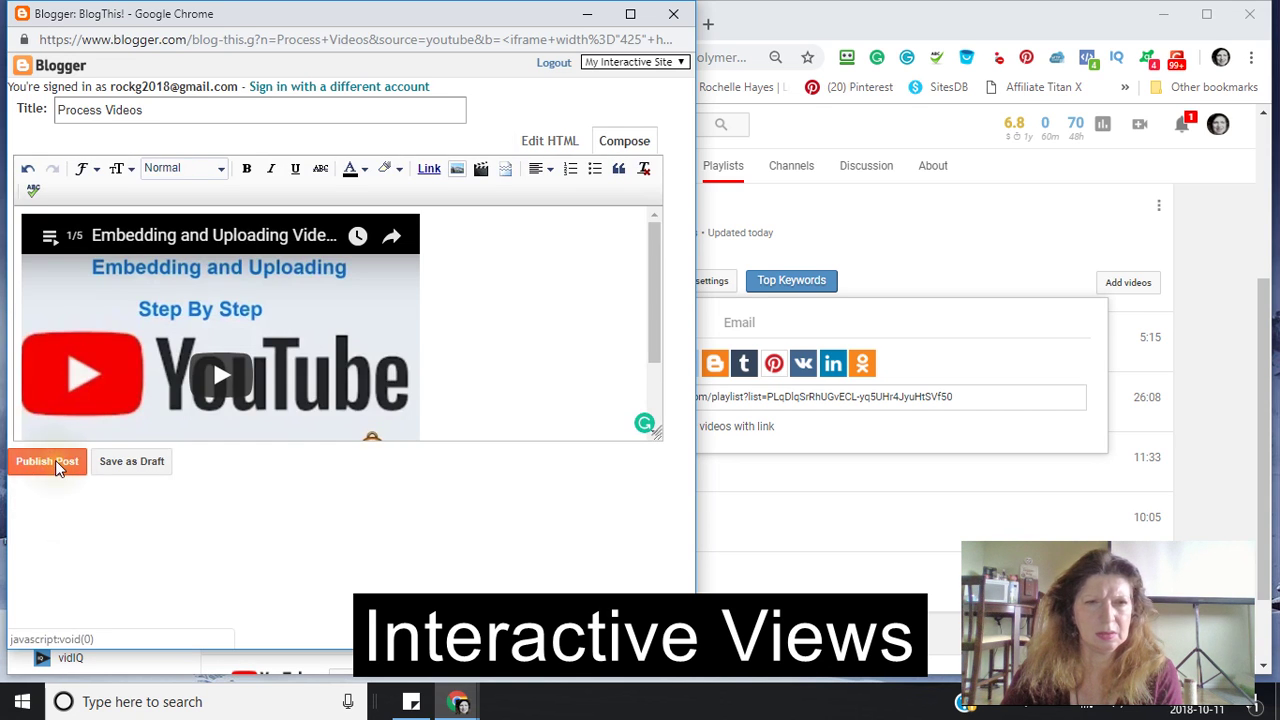
left_click(55, 460)
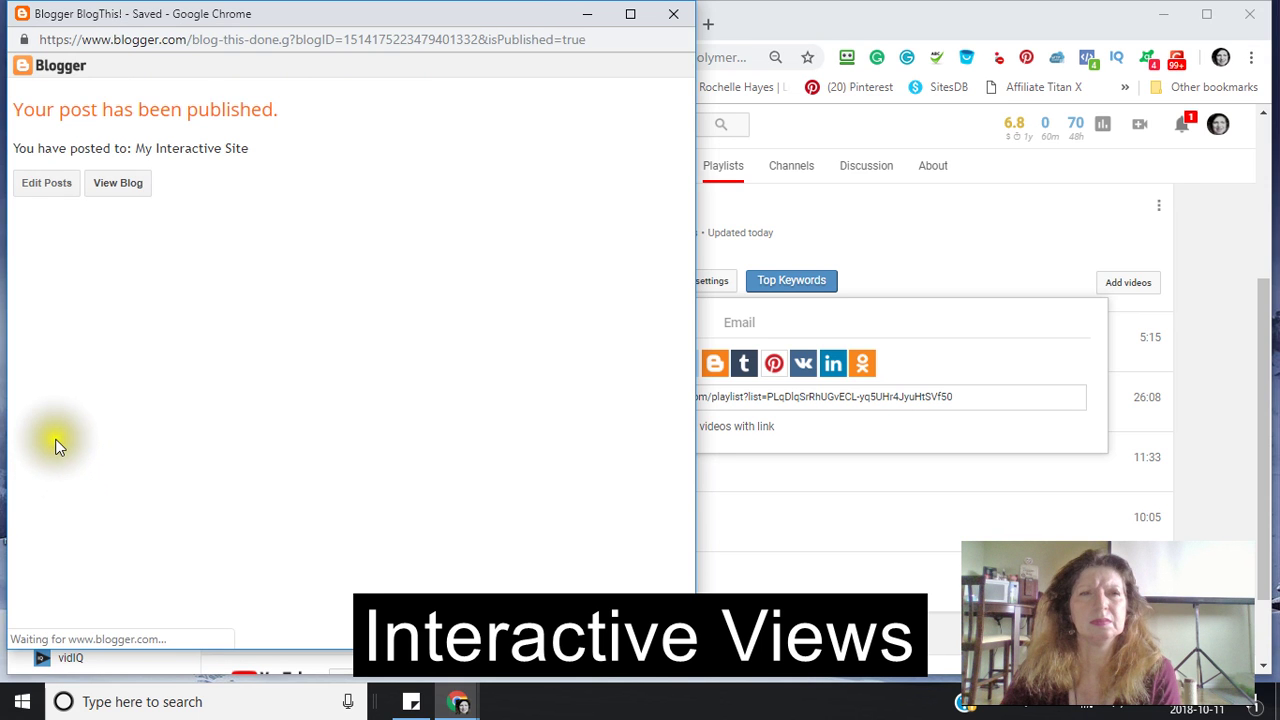
left_click(673, 14)
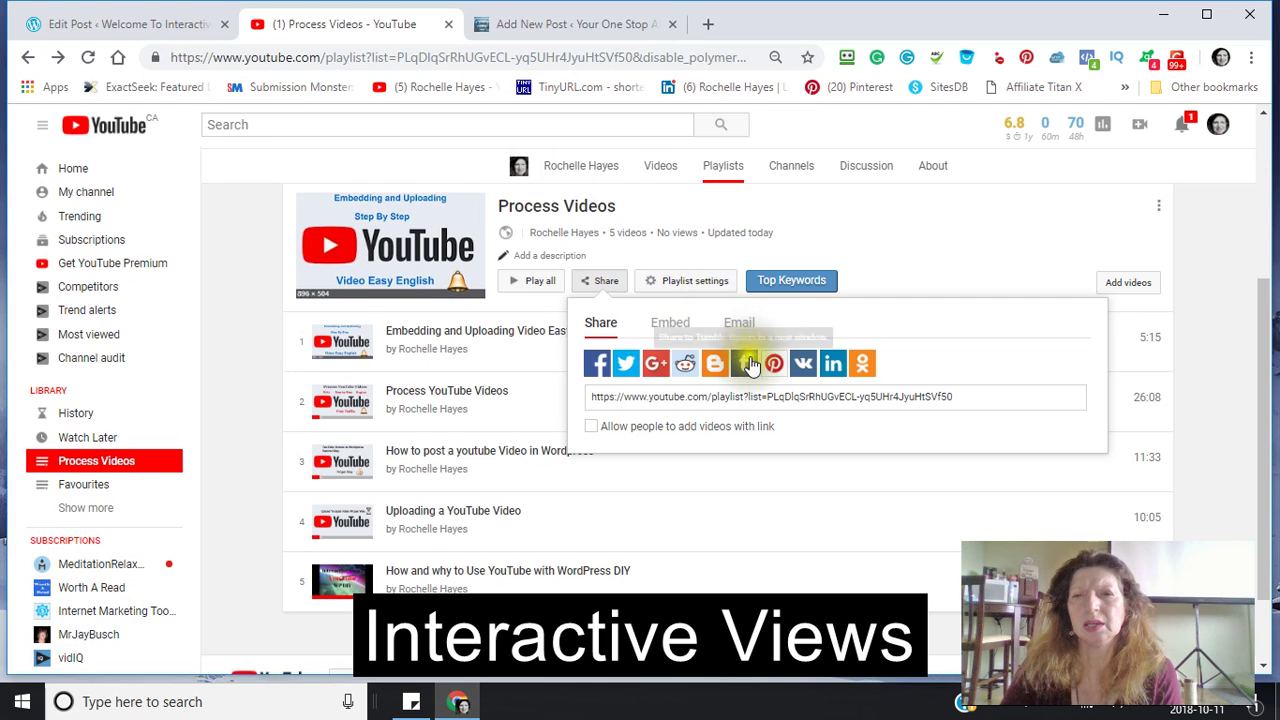
left_click(750, 364)
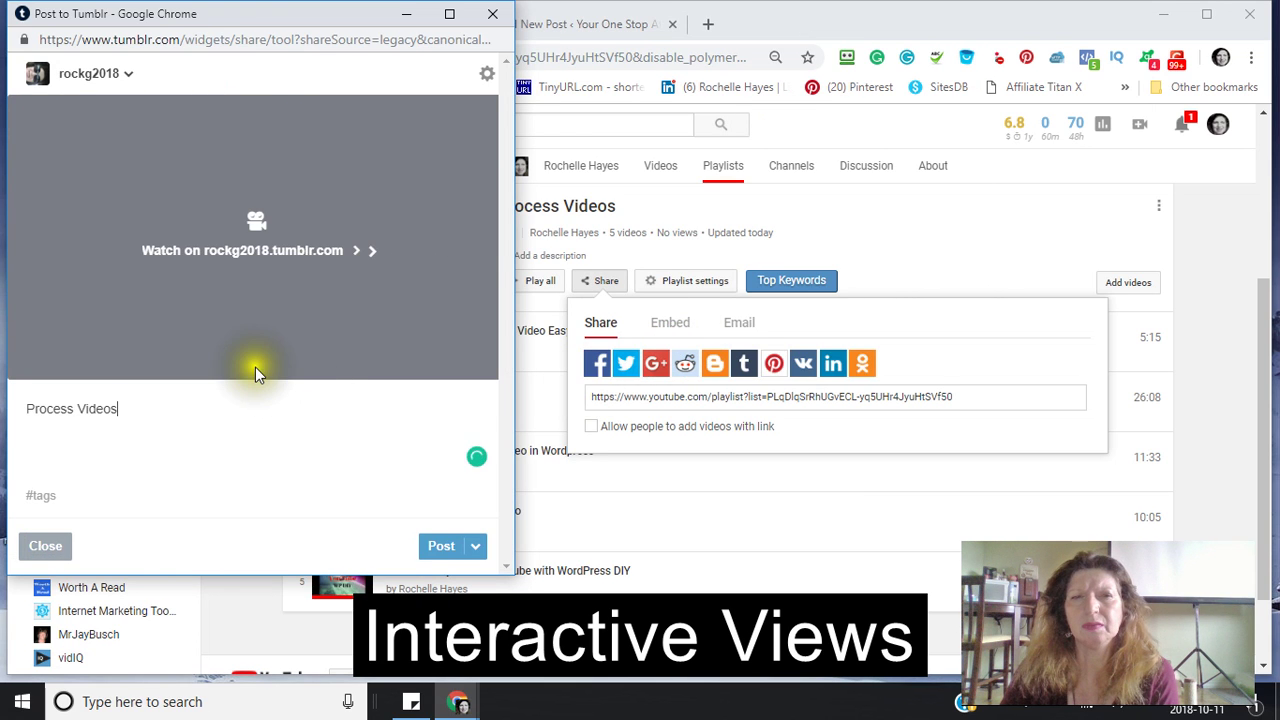
left_click(328, 443)
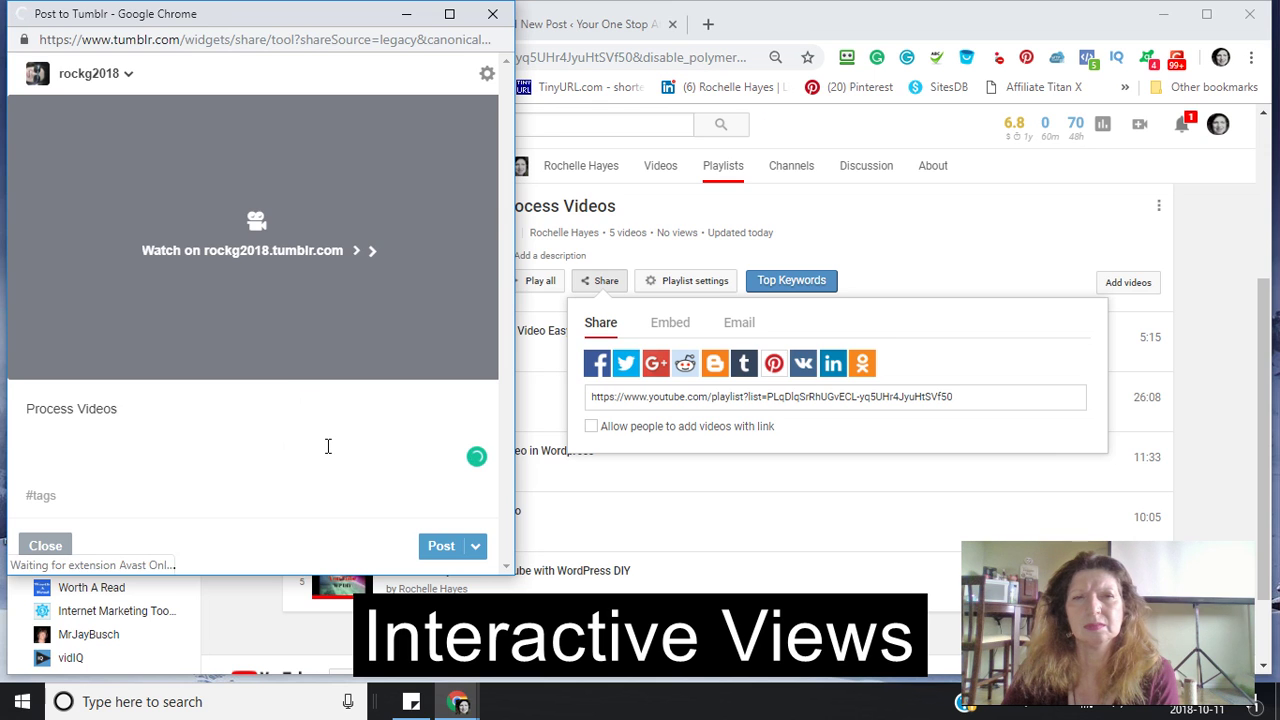
left_click(436, 544)
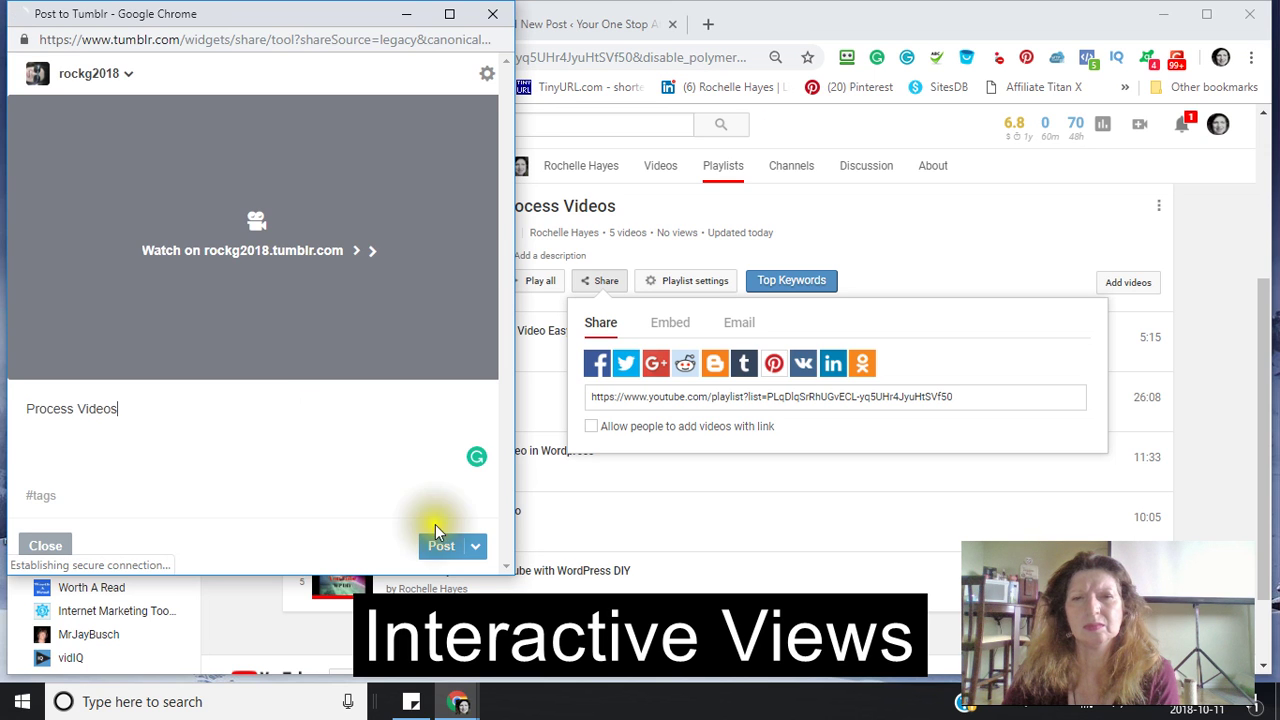
left_click(447, 550)
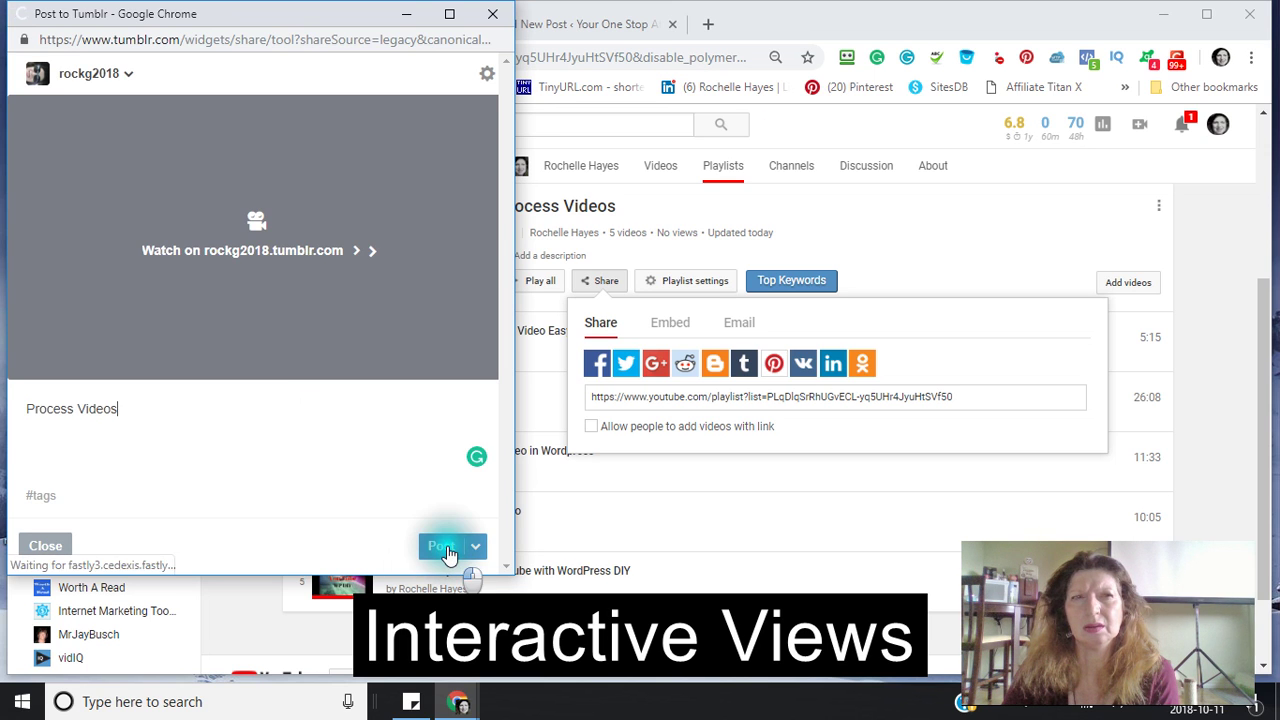
left_click(346, 431)
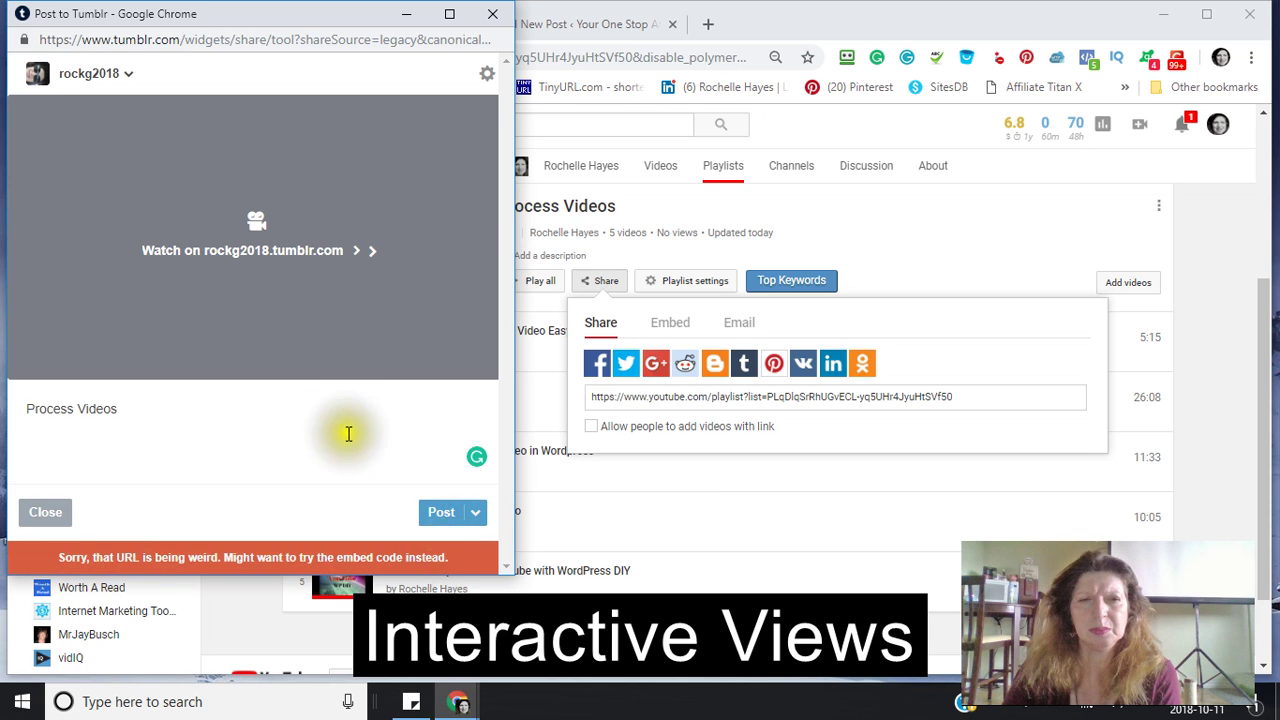
left_click(142, 571)
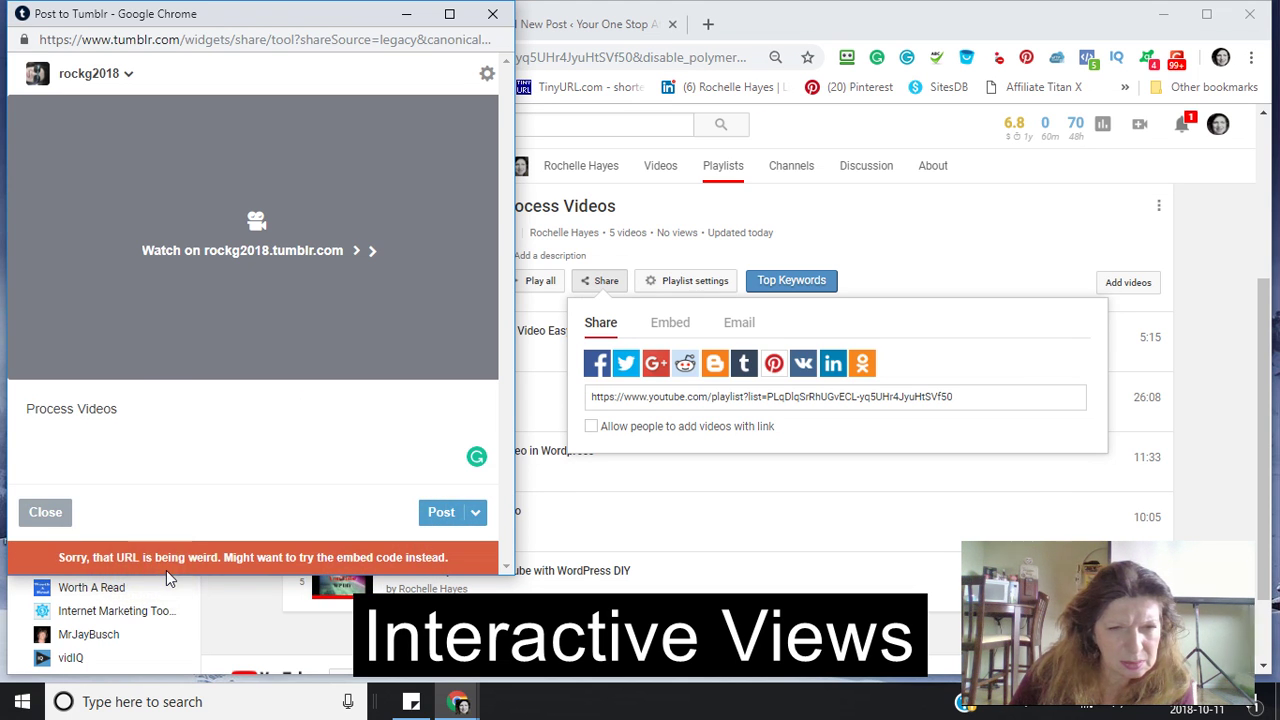
left_click(493, 14)
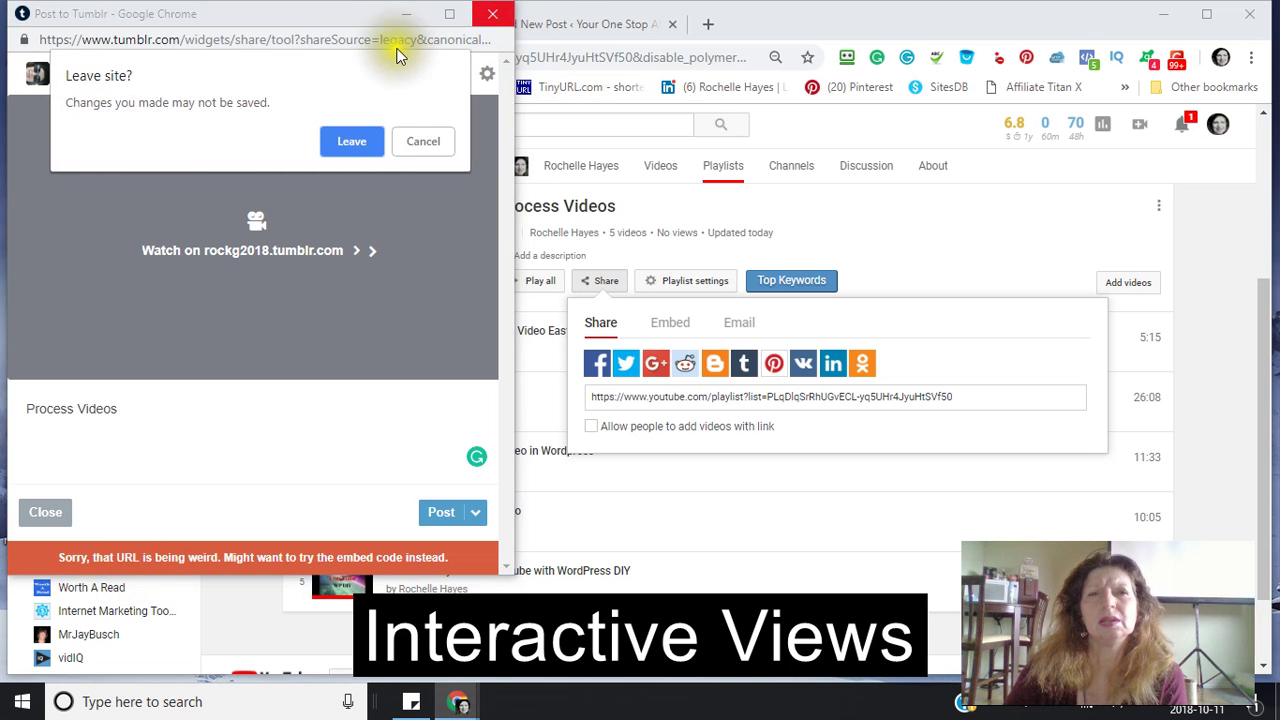
left_click(350, 141)
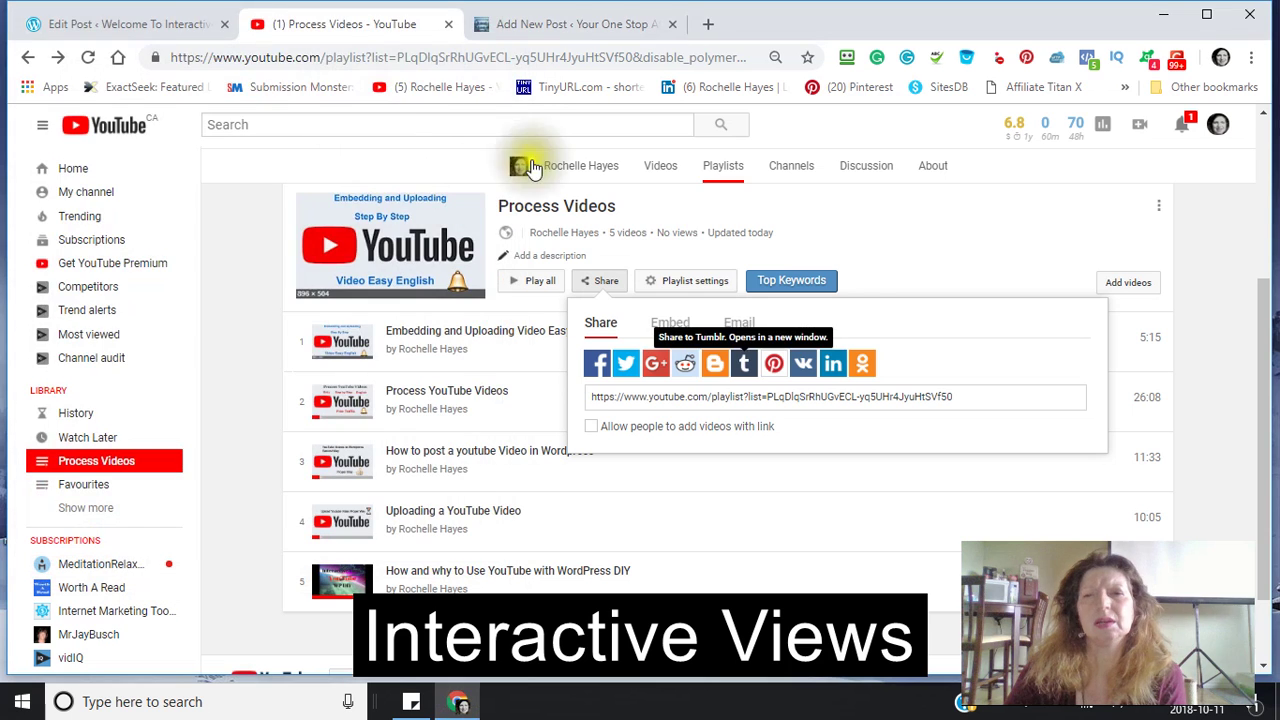
left_click(745, 368)
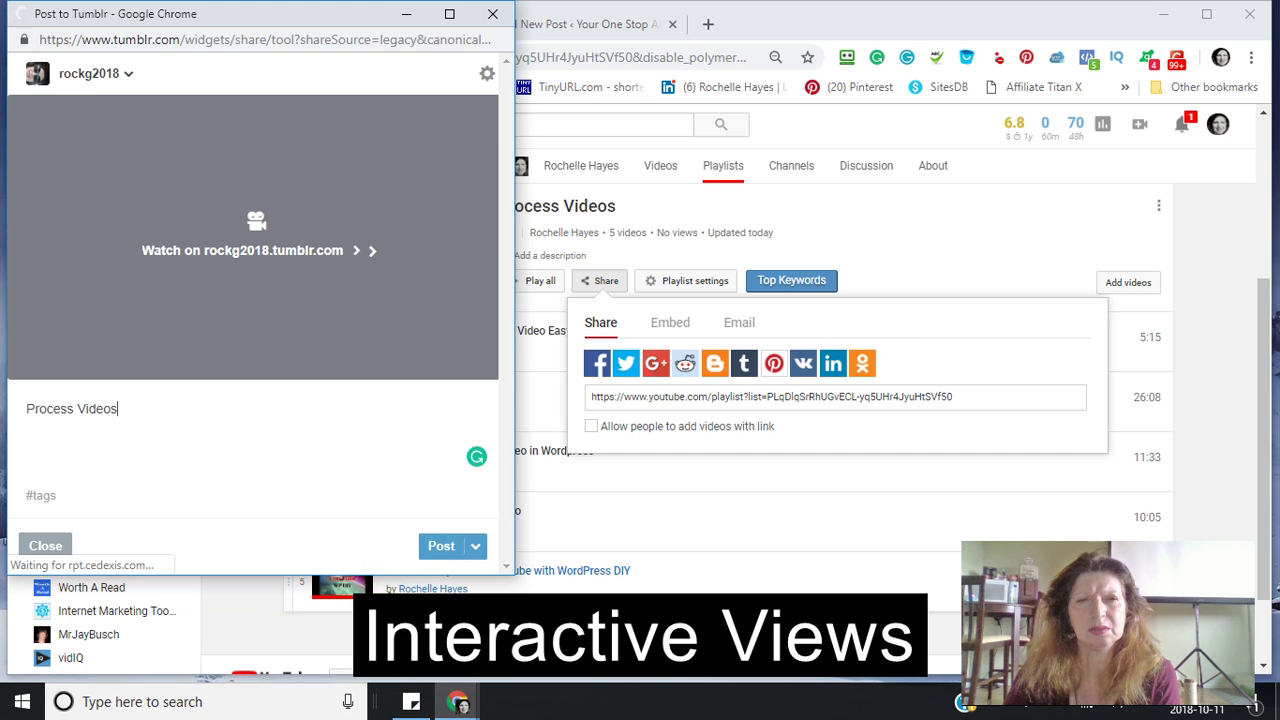
left_click(442, 553)
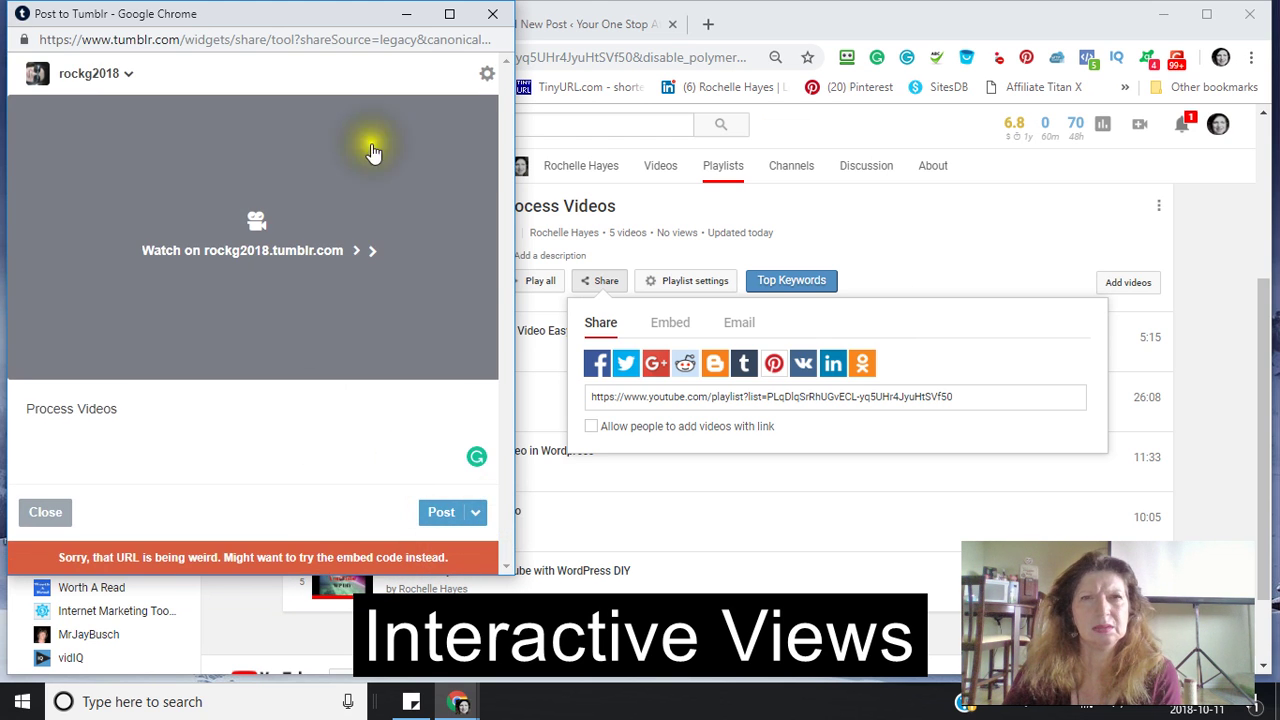
left_click(493, 18)
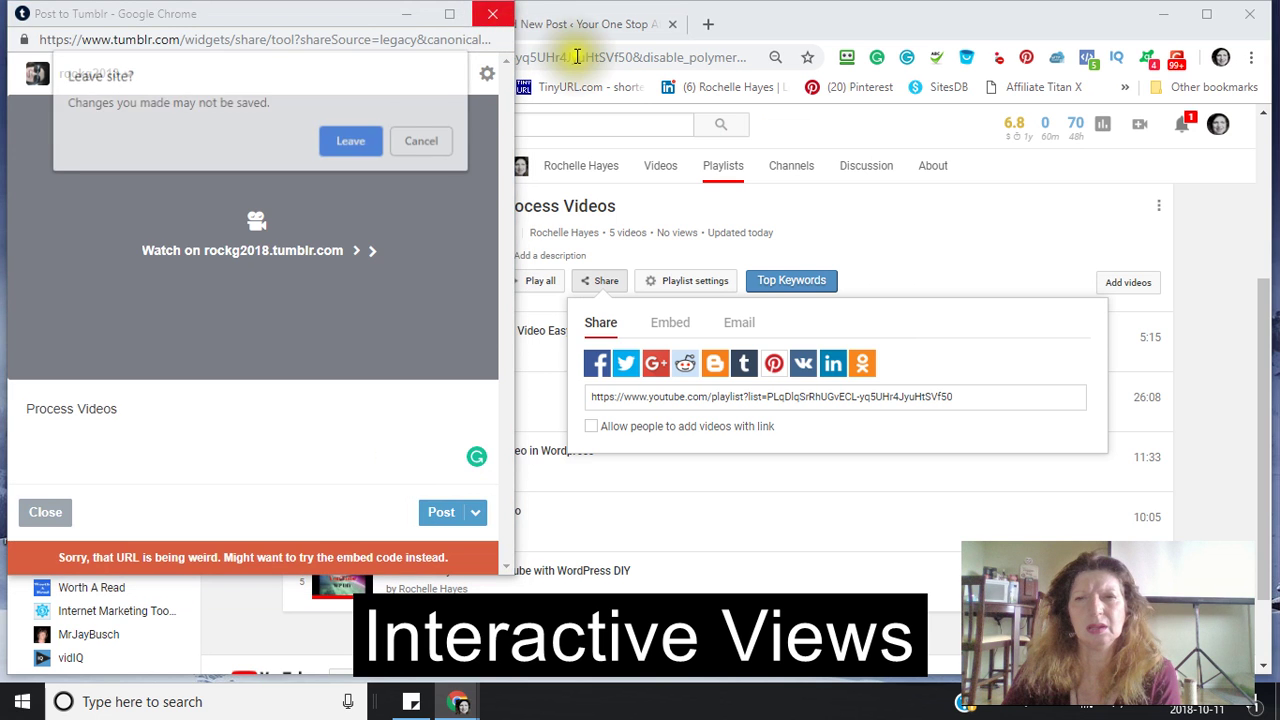
left_click(340, 137)
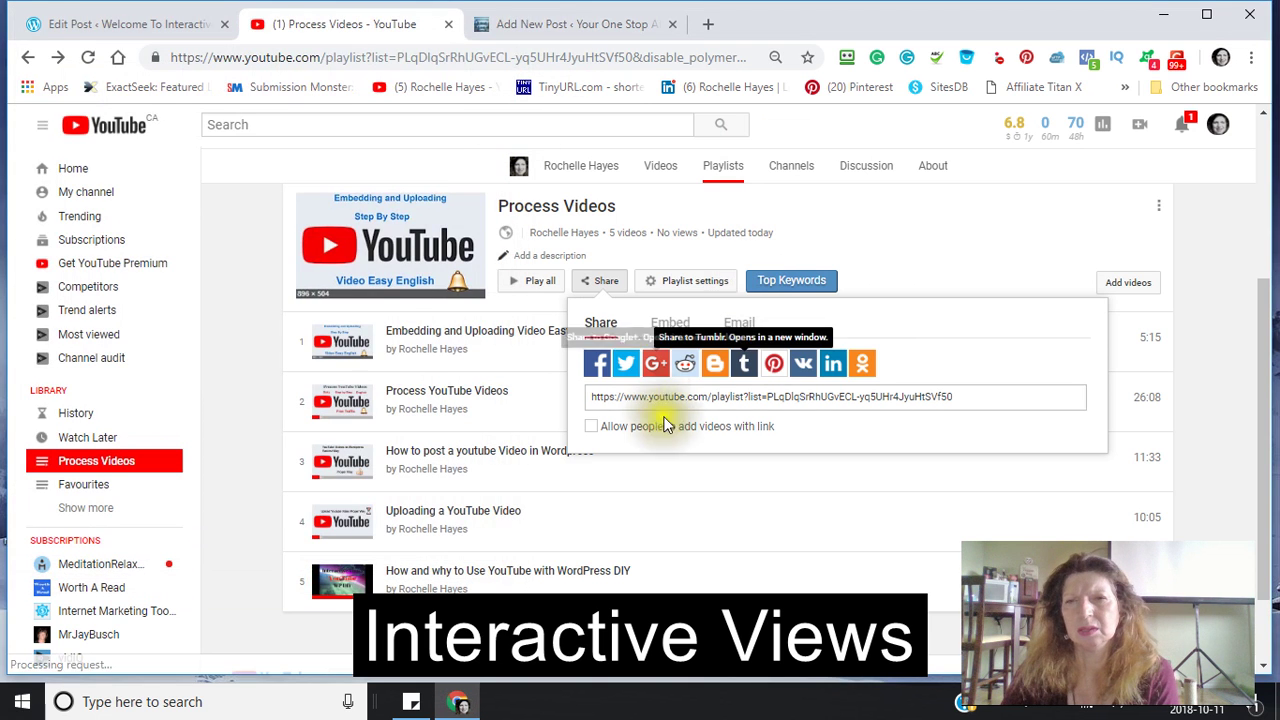
- Pin the playlist to the Affiliates Board on Pinterest and close the confirmation
left_click(773, 370)
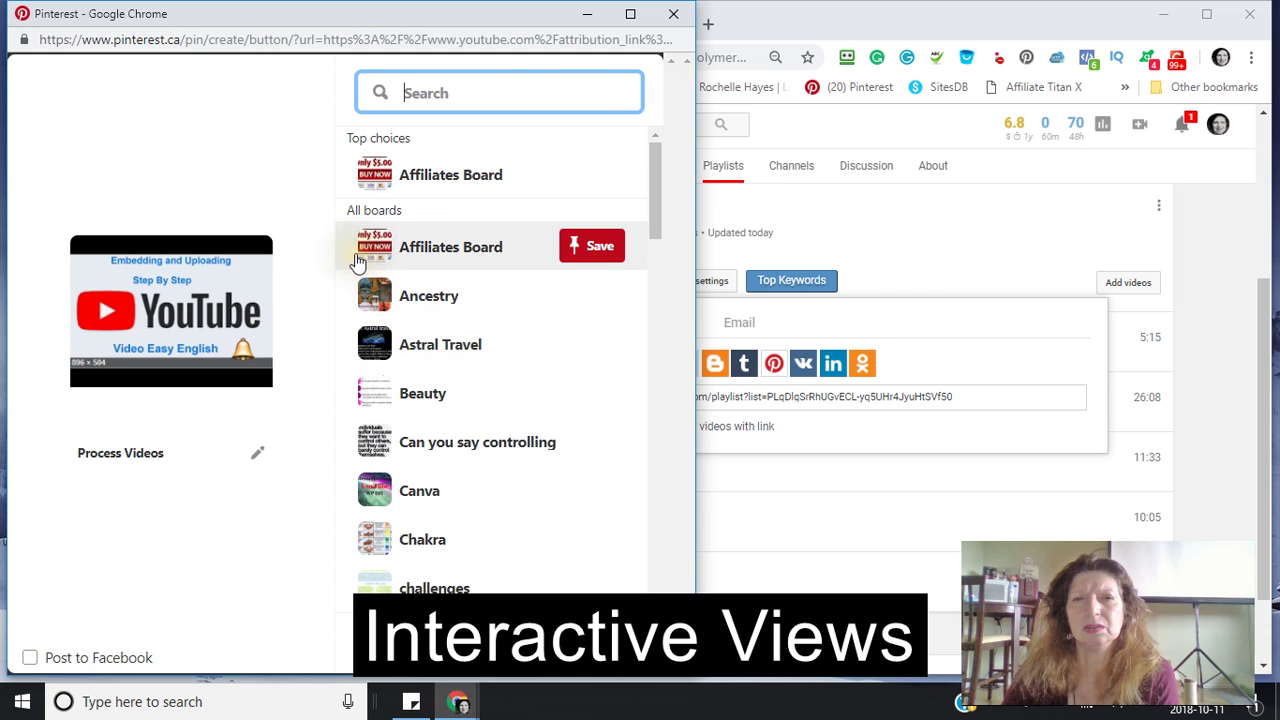
left_click(611, 250)
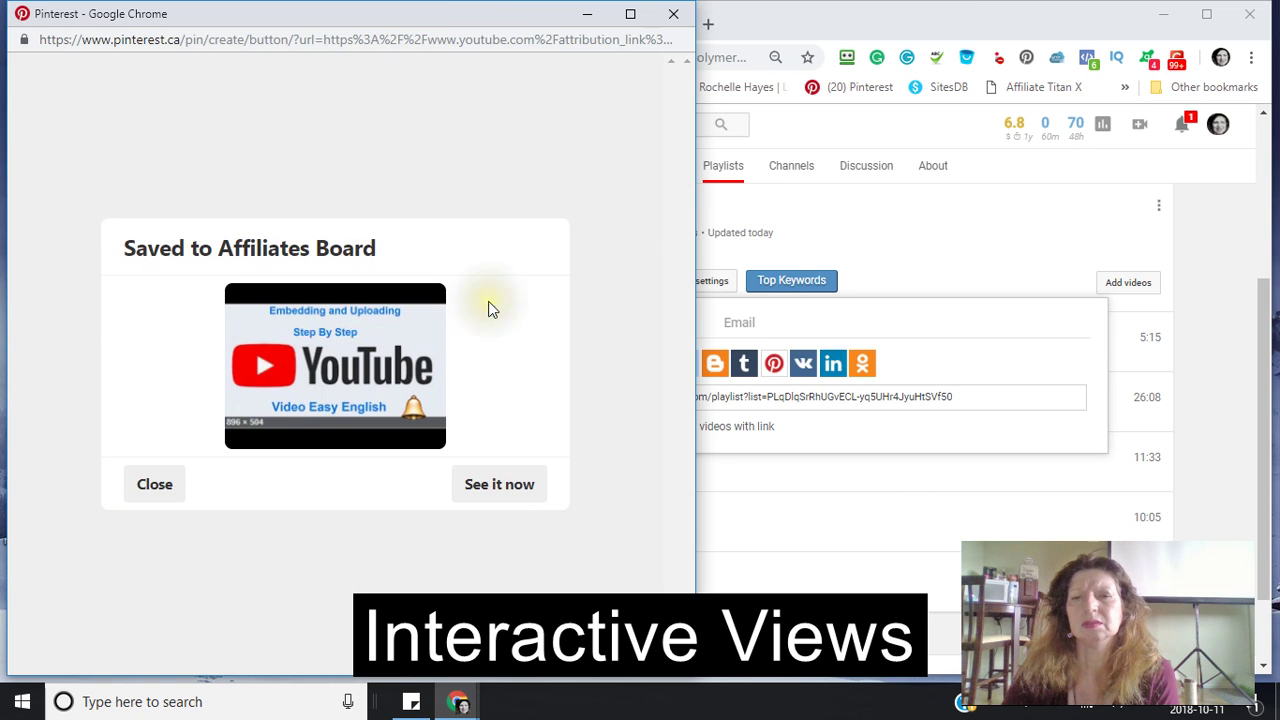
left_click(675, 22)
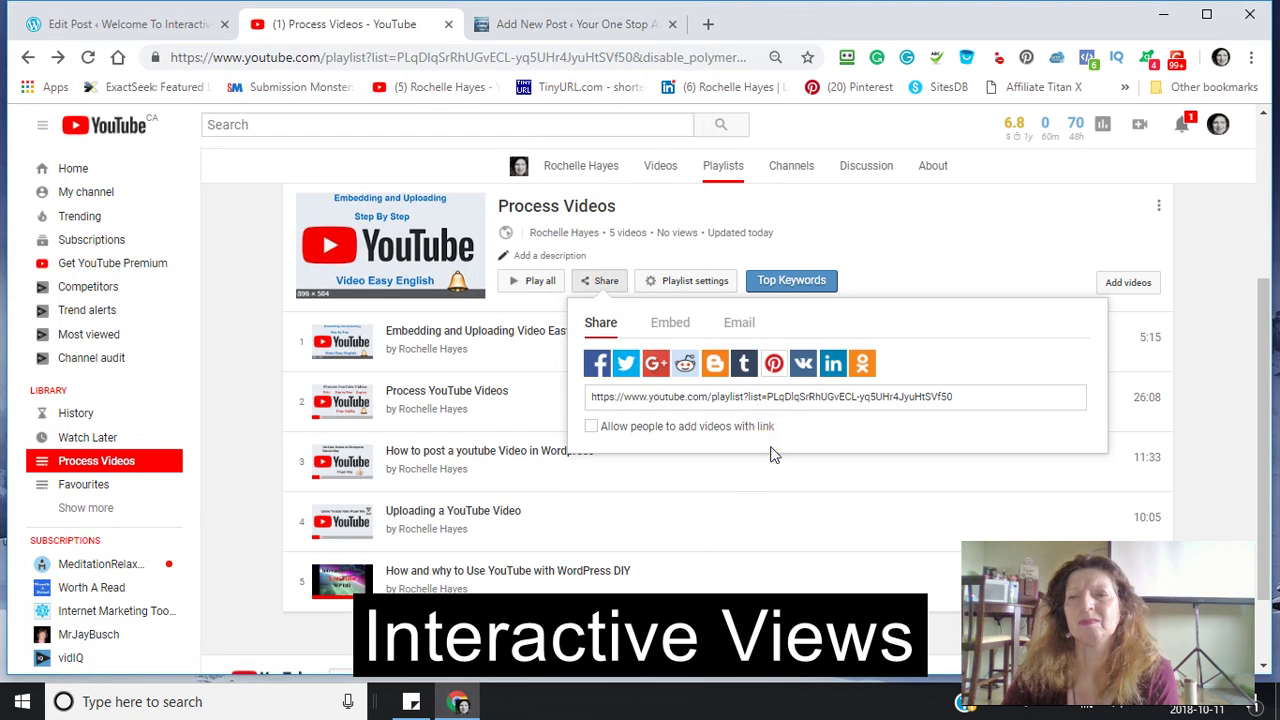
- Open the VK share login for the playlist and enter the account's phone number
left_click(803, 365)
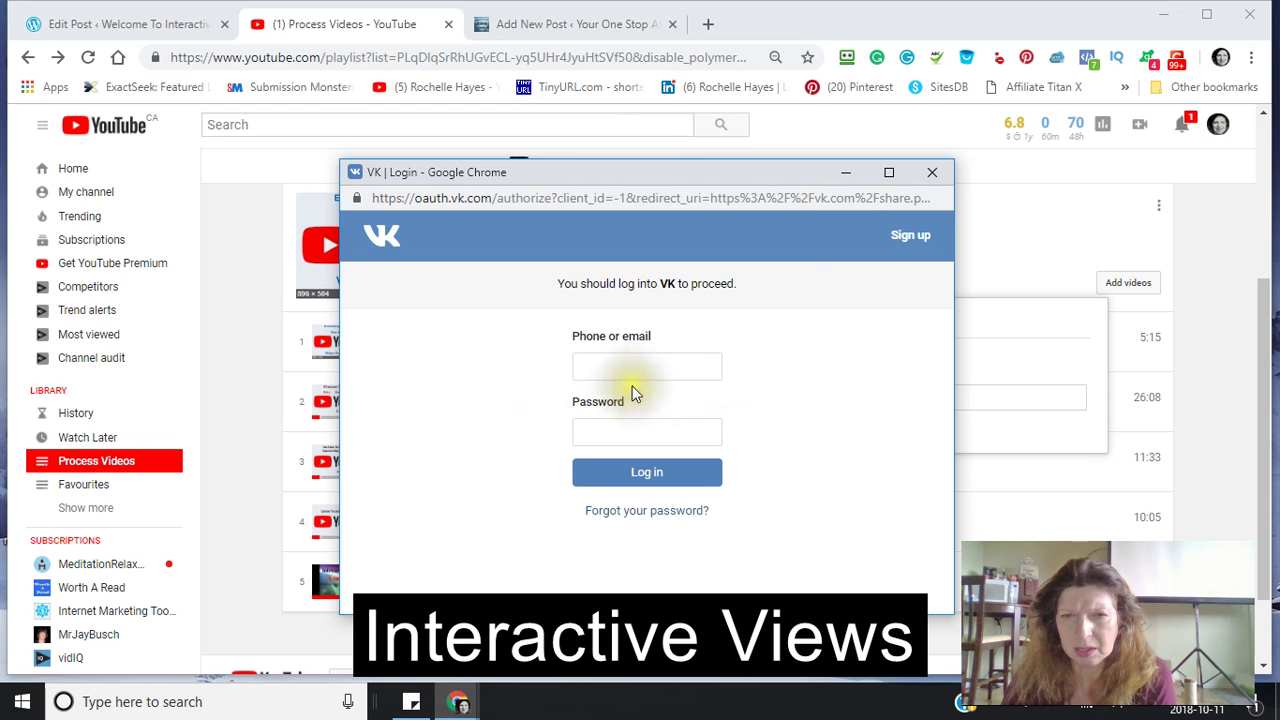
left_click(595, 376)
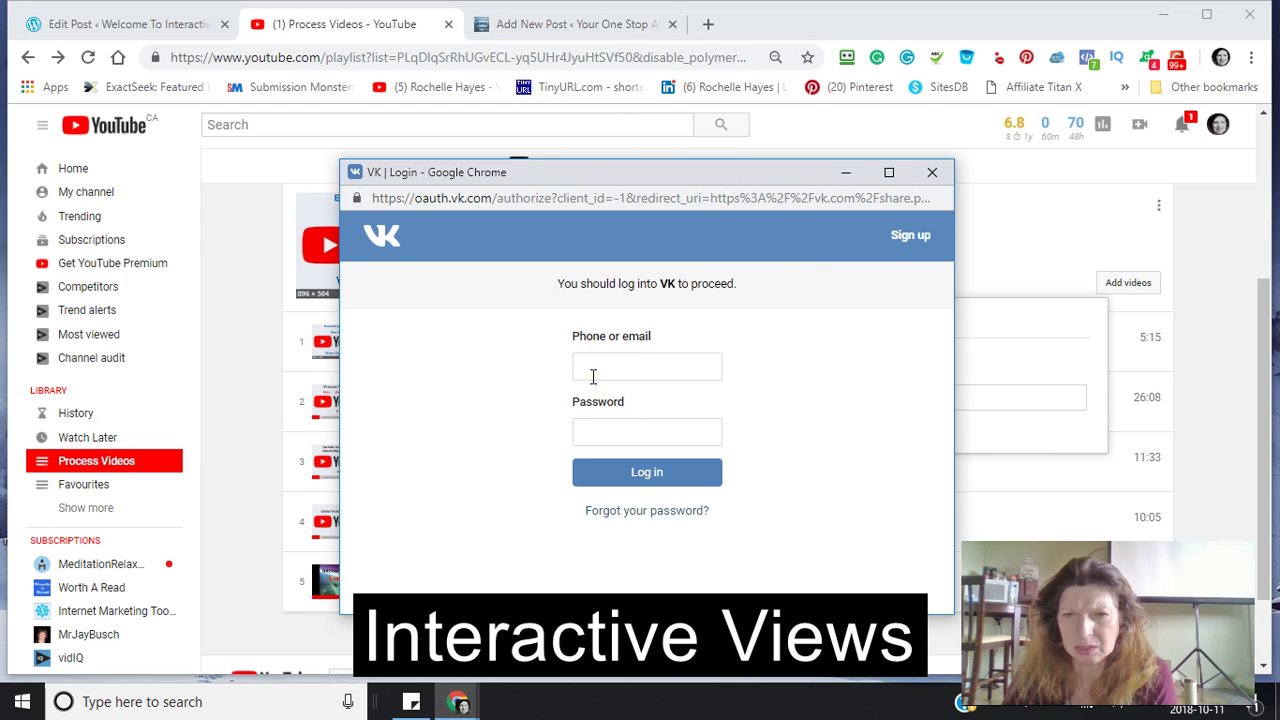
left_click(593, 374)
left_click(597, 373)
left_click(597, 373)
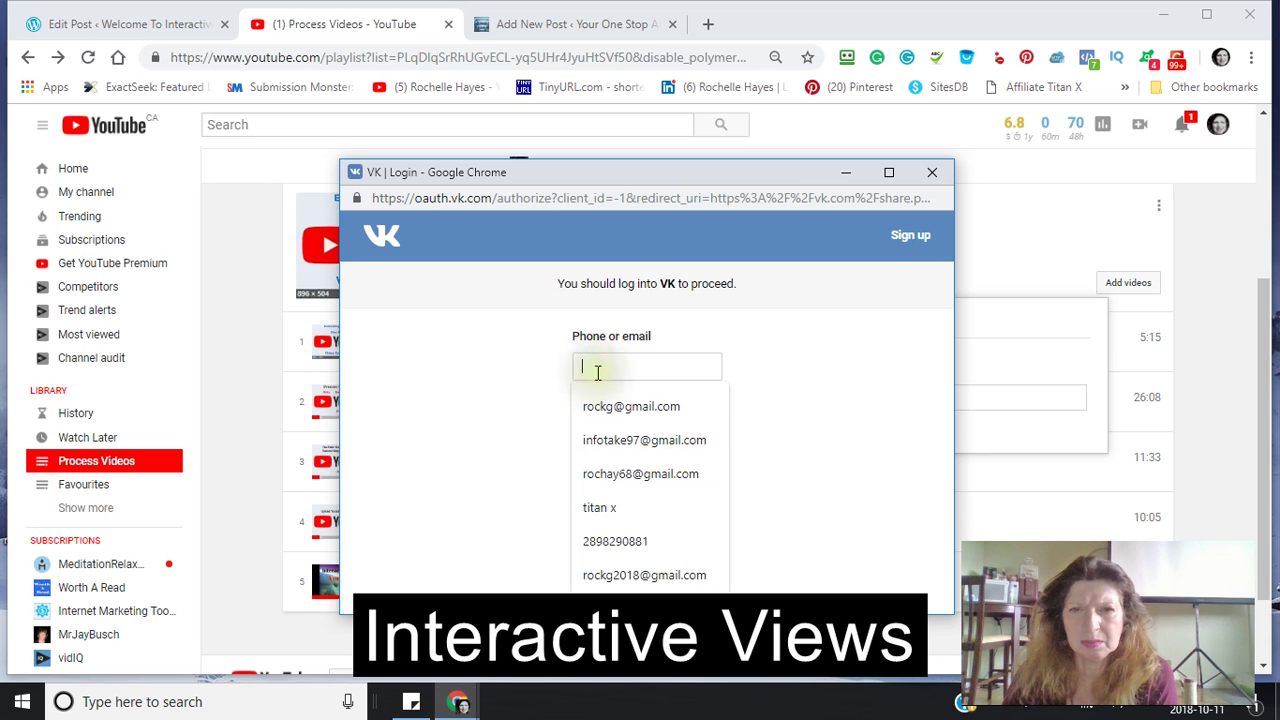
left_click(588, 372)
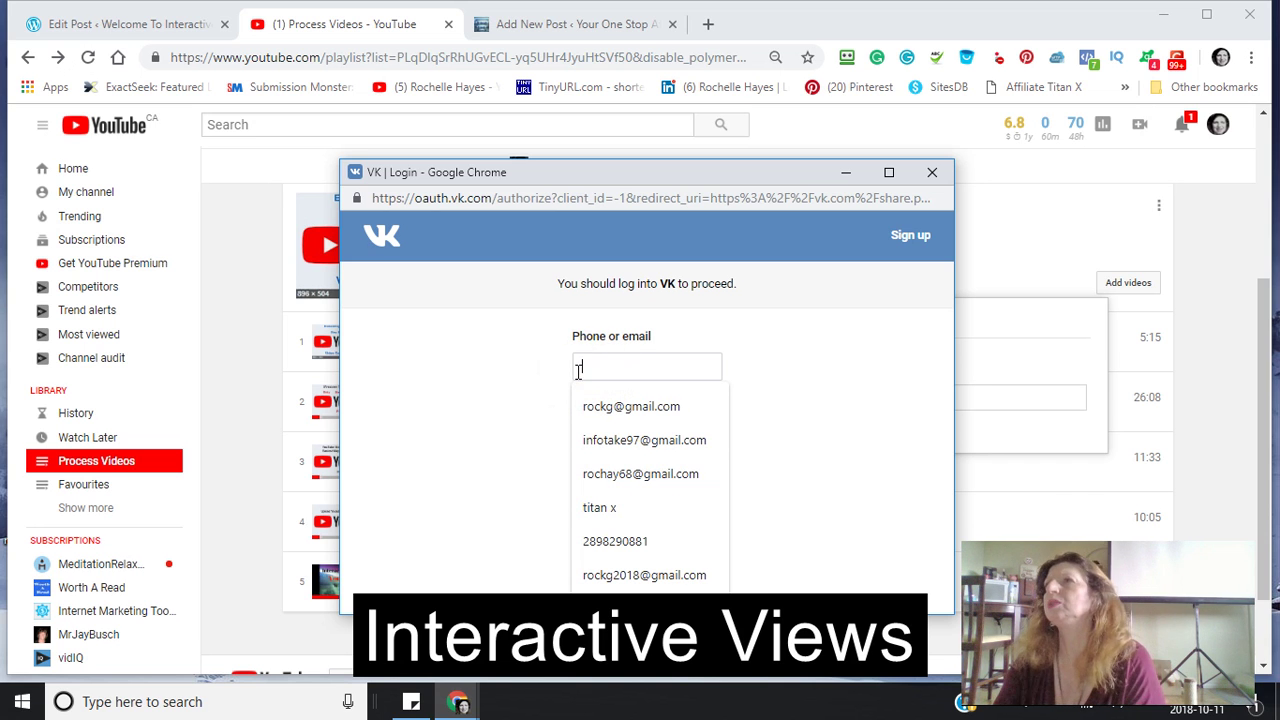
left_click(572, 369)
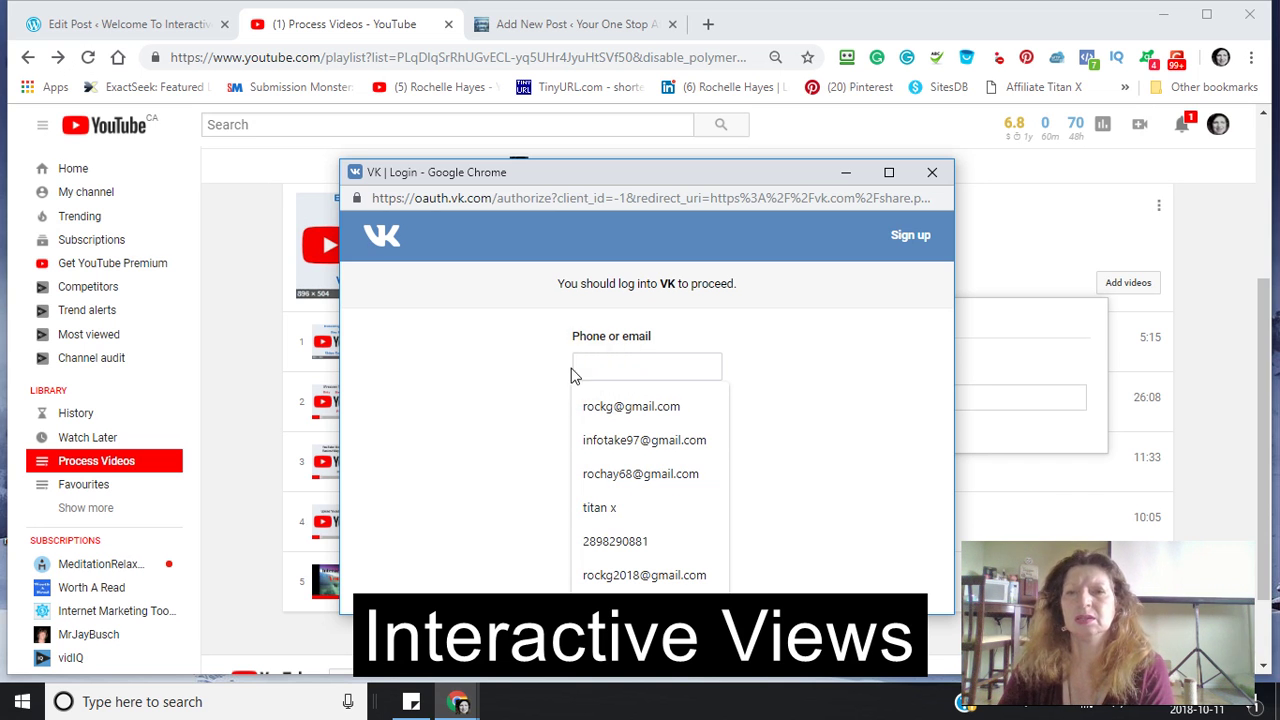
left_click(569, 372)
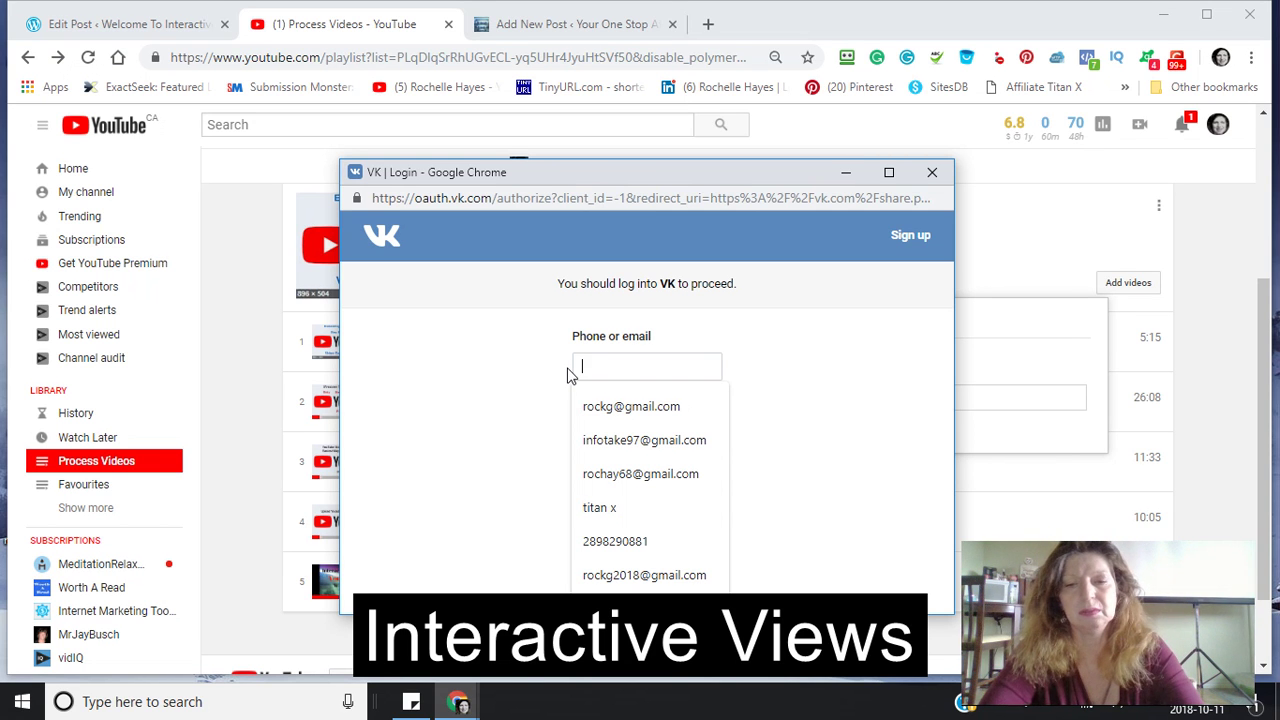
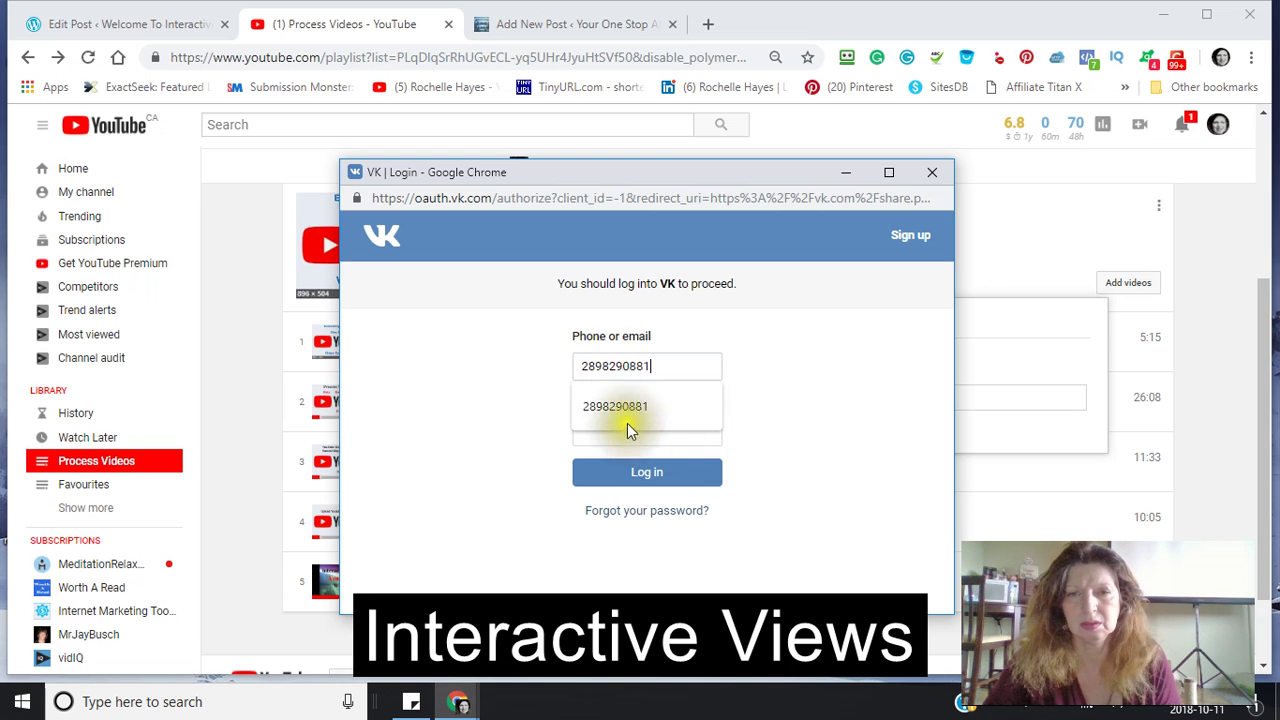
left_click(693, 364)
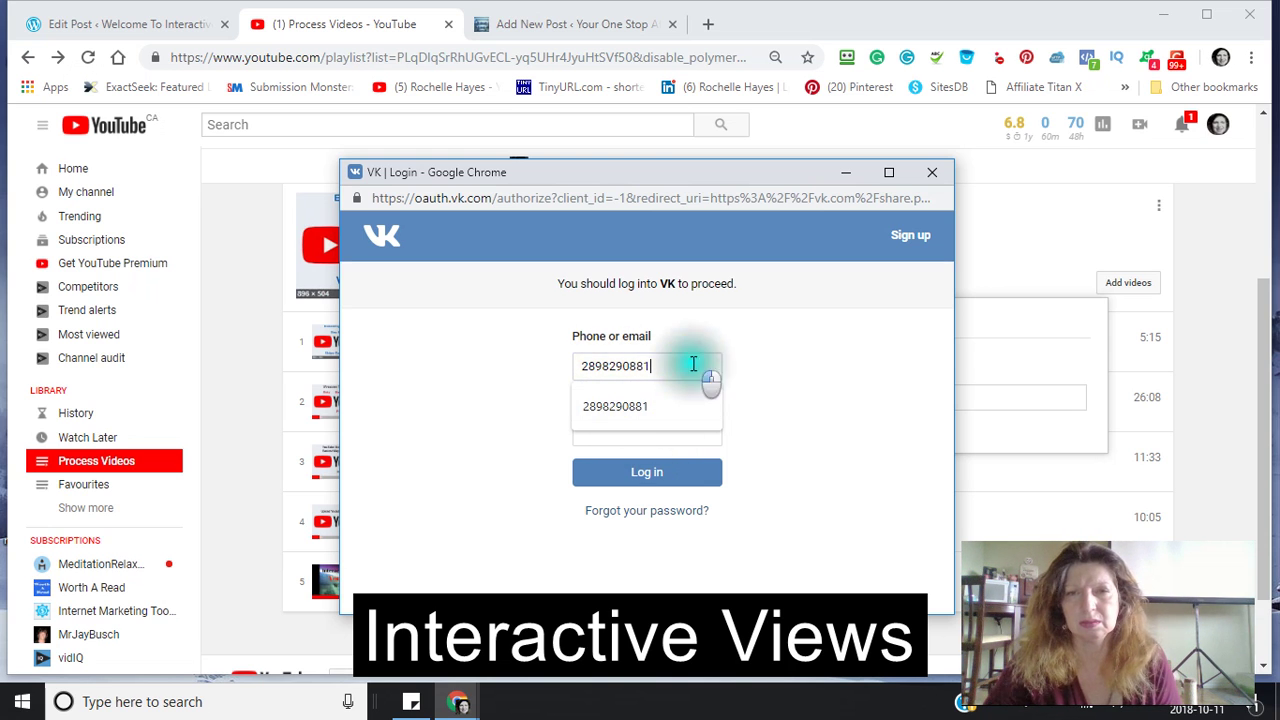
left_click(645, 442)
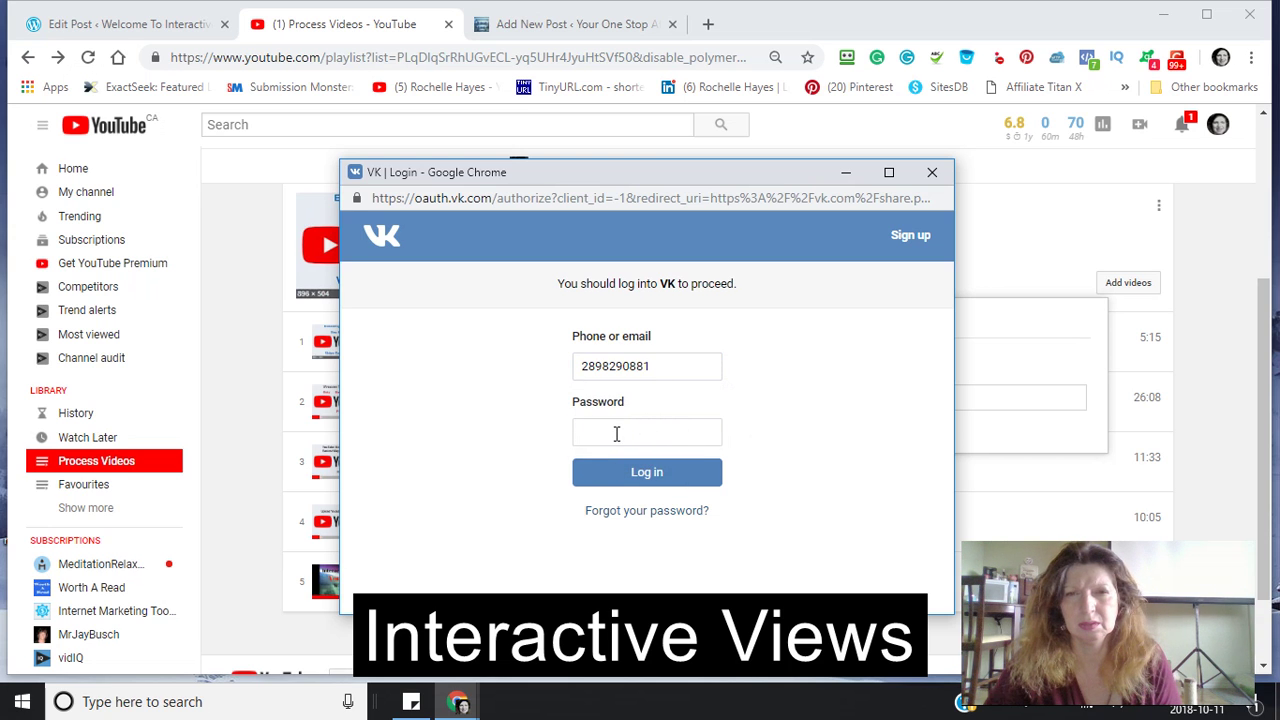
- Switch to creating a new VK account and enter the first and last name
left_click(910, 245)
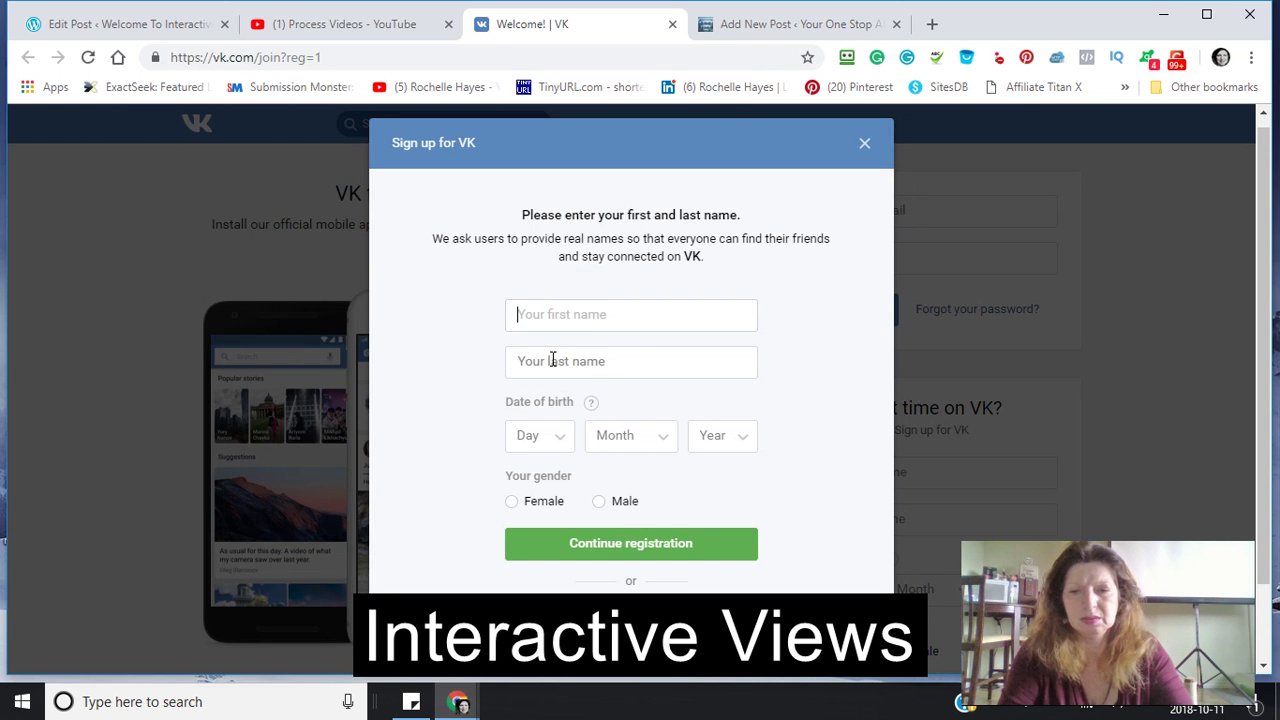
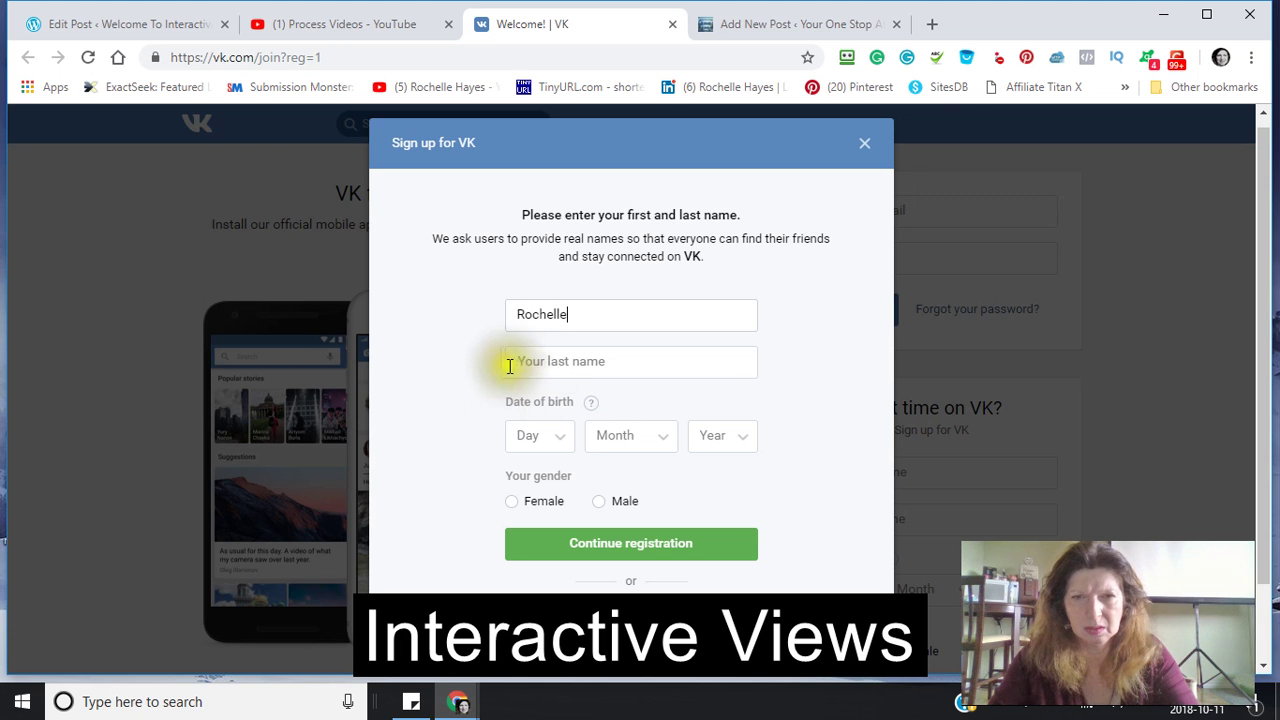
left_click(510, 365)
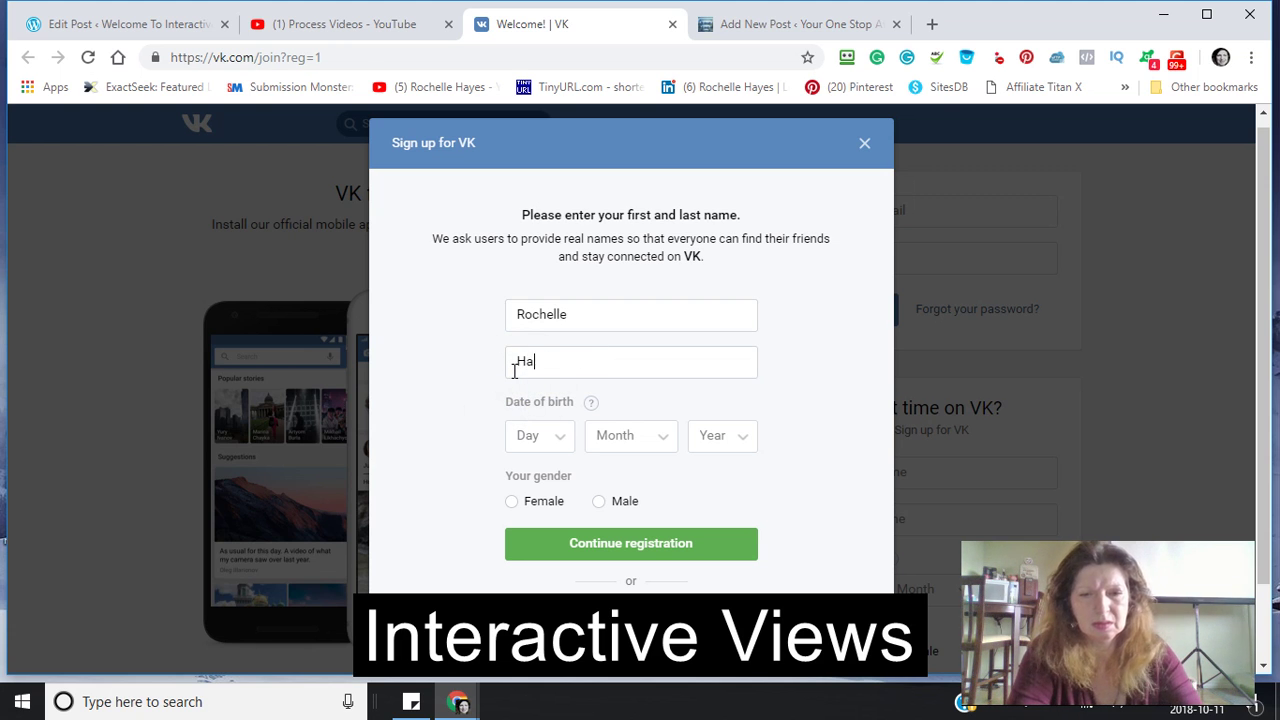
left_click(565, 446)
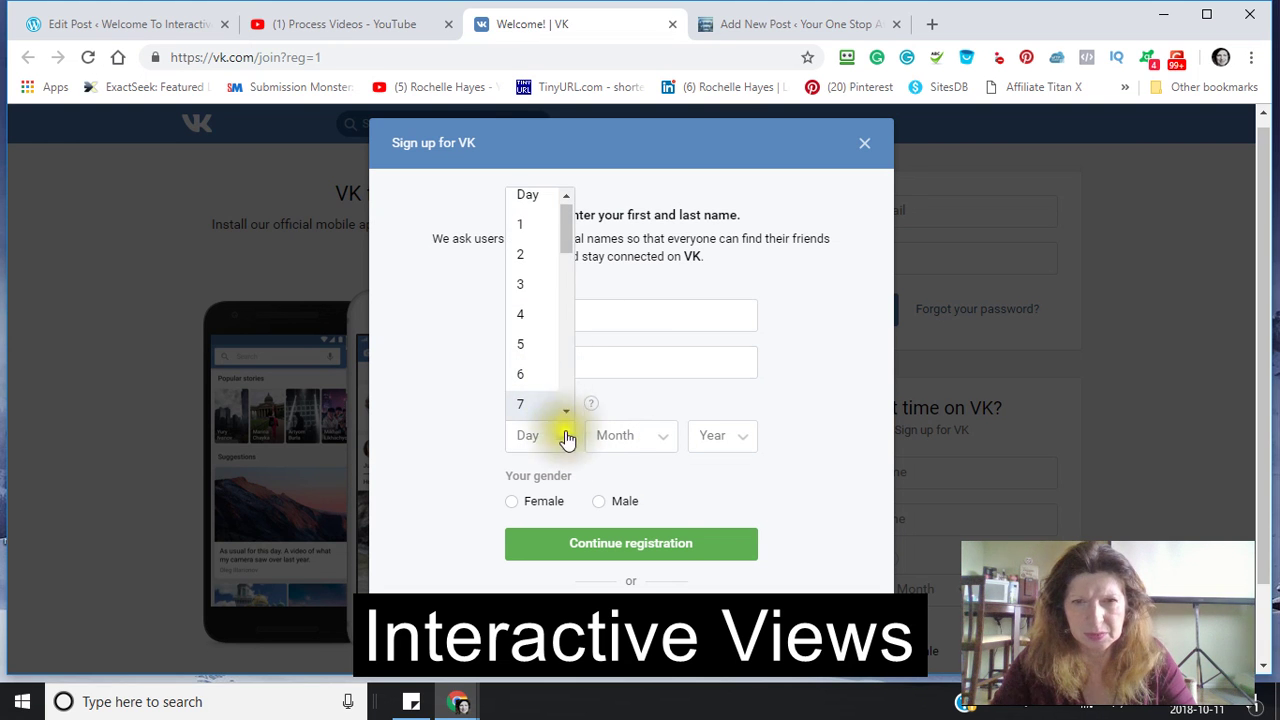
left_click(565, 411)
left_click(565, 413)
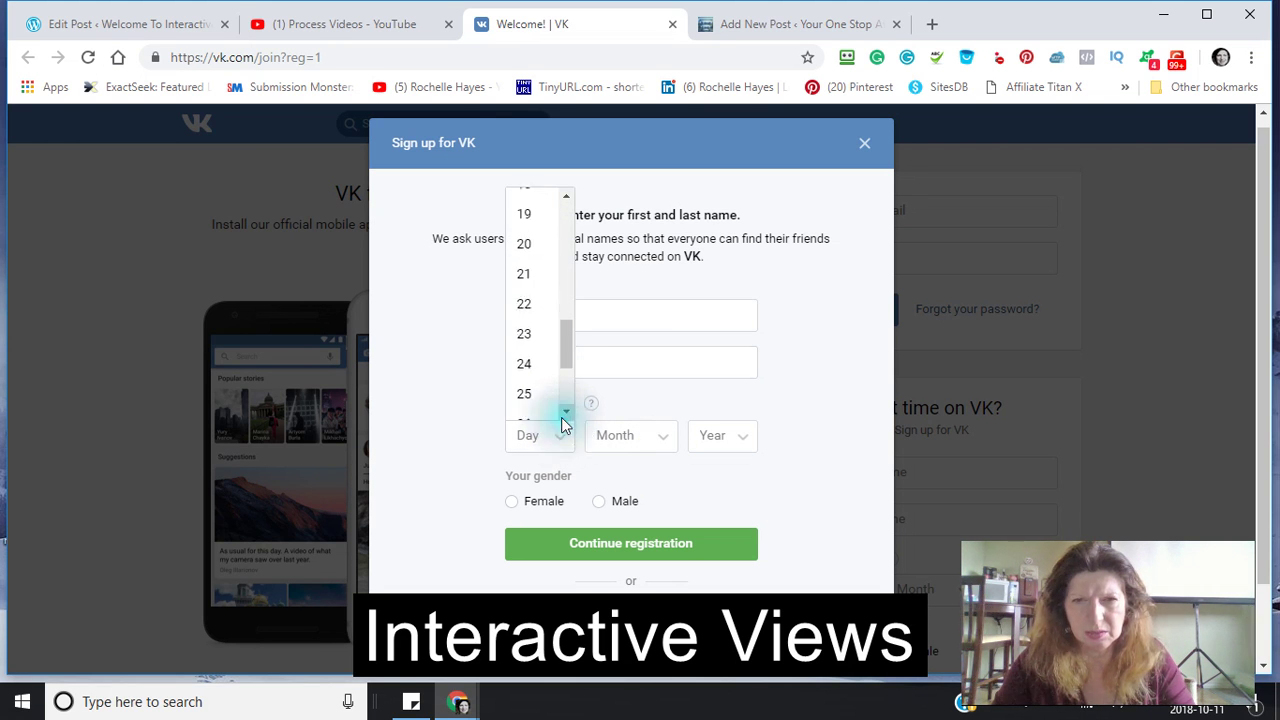
left_click(565, 413)
left_click(565, 413)
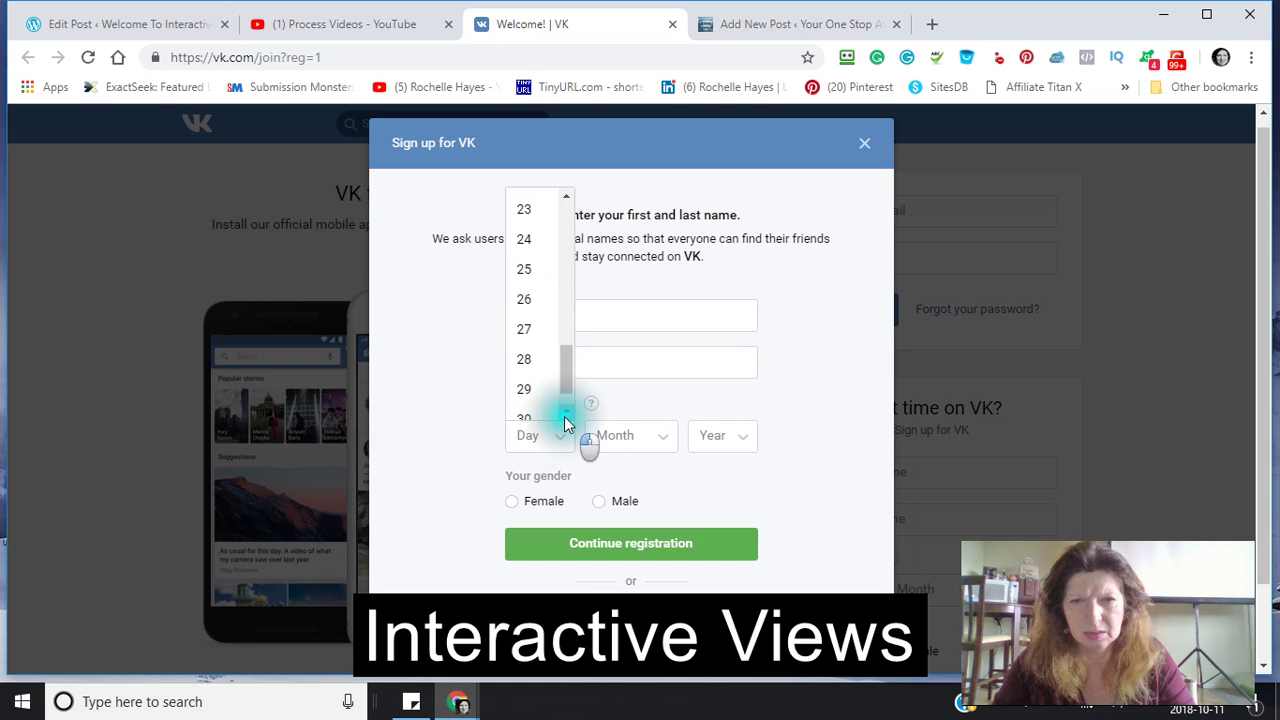
left_click(523, 375)
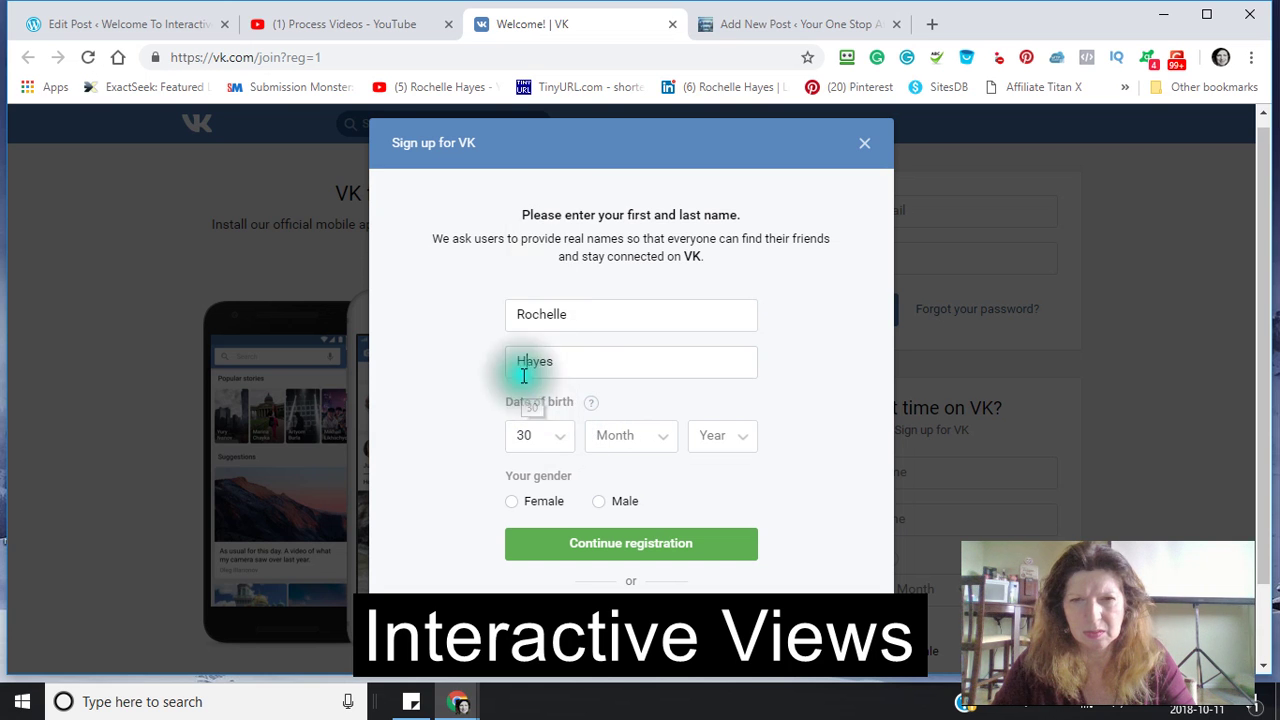
left_click(662, 443)
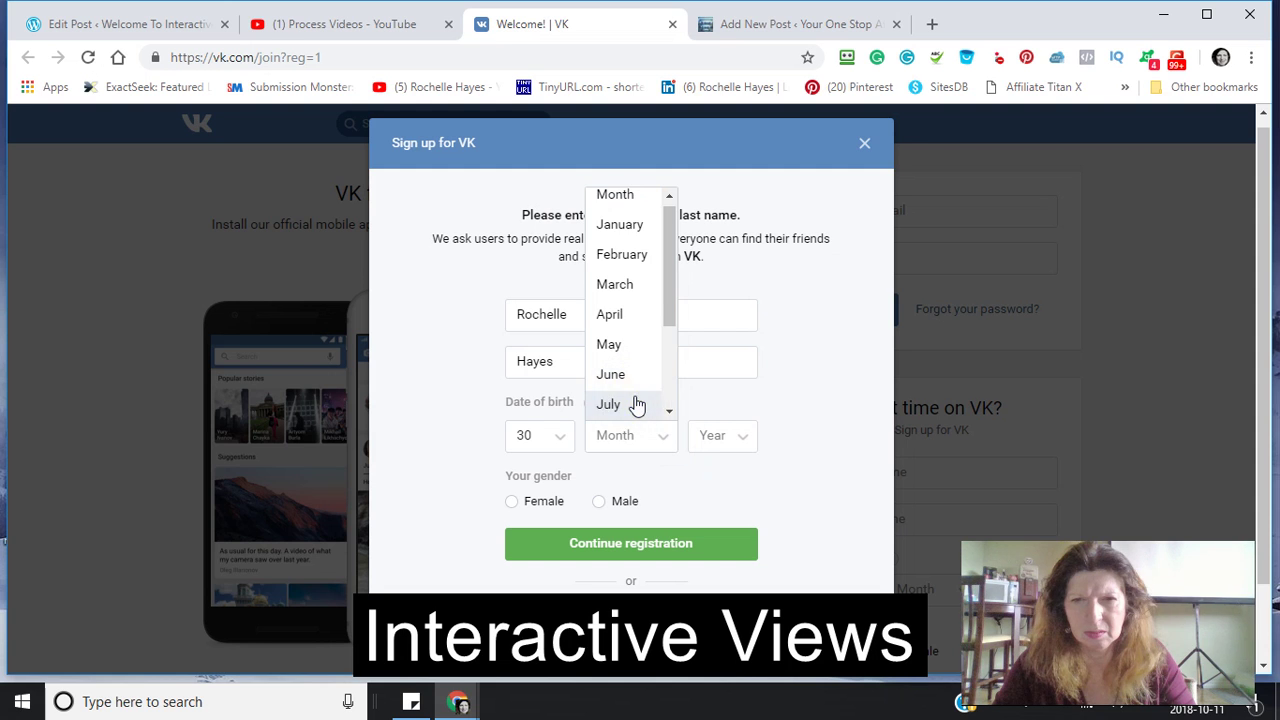
scroll(634, 403, "down", 1)
left_click(615, 350)
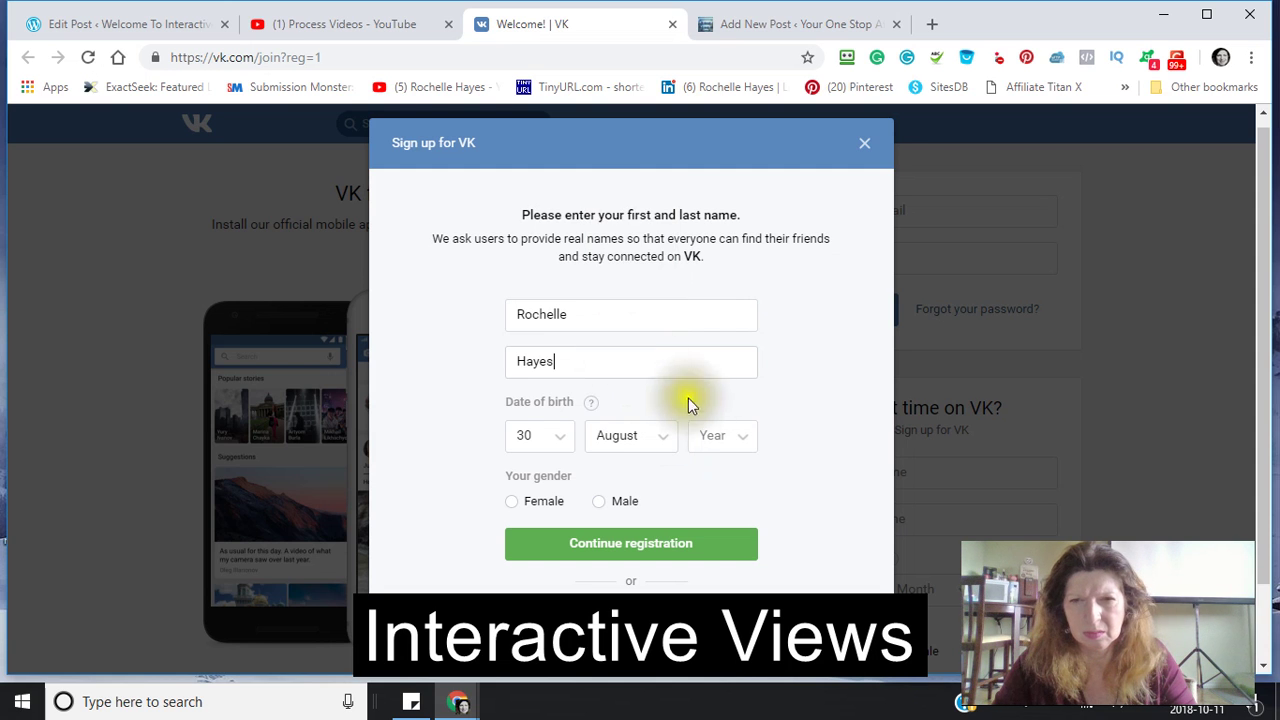
left_click(748, 442)
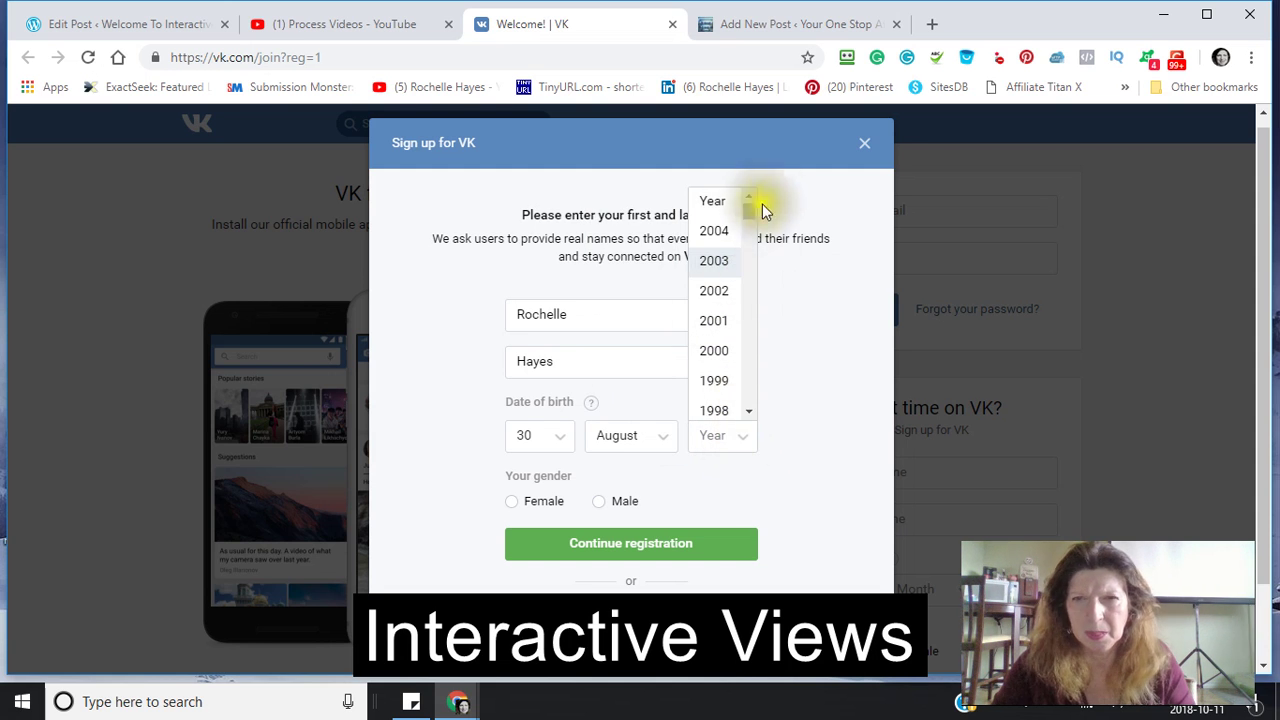
left_click(750, 411)
left_click_drag(751, 411, 752, 418)
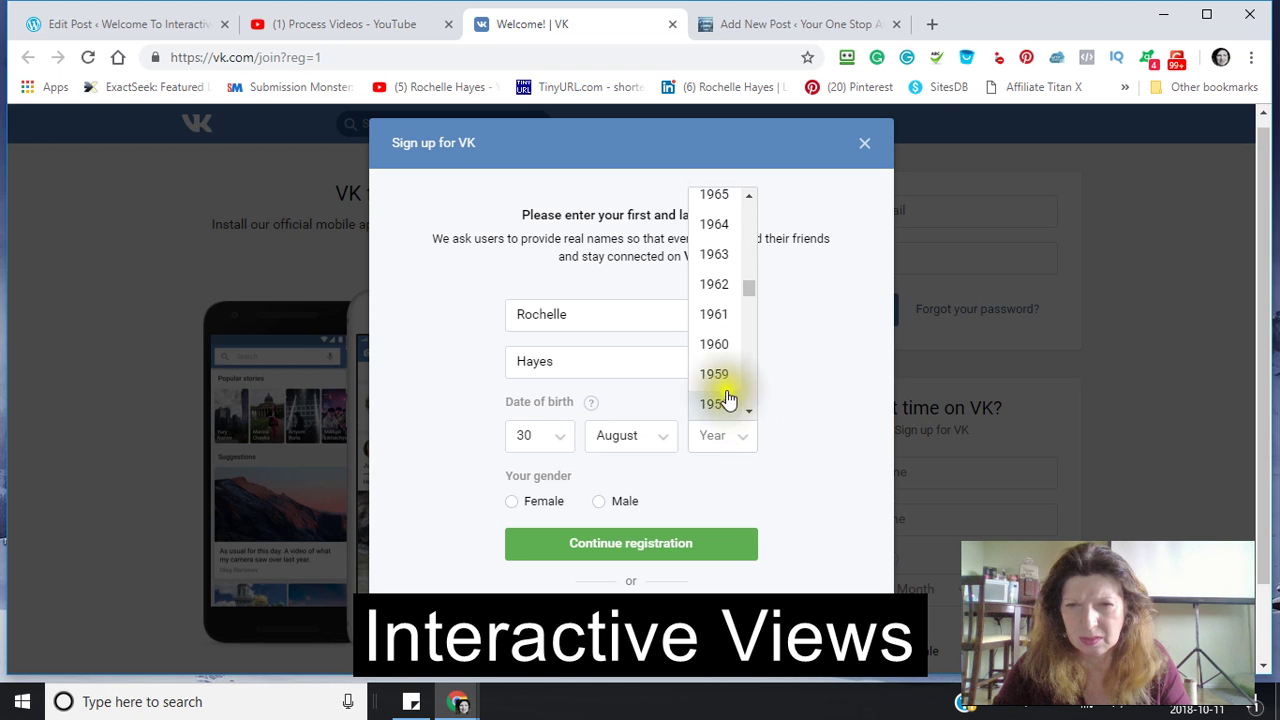
left_click(716, 376)
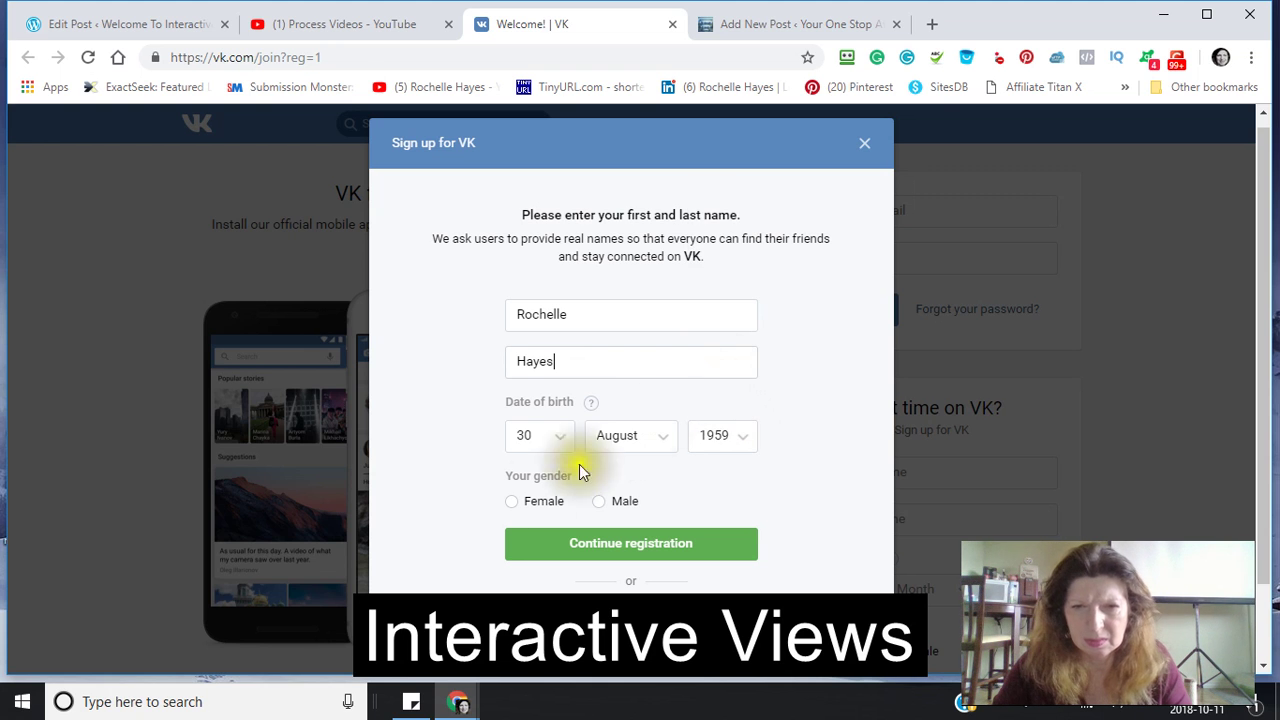
left_click(518, 505)
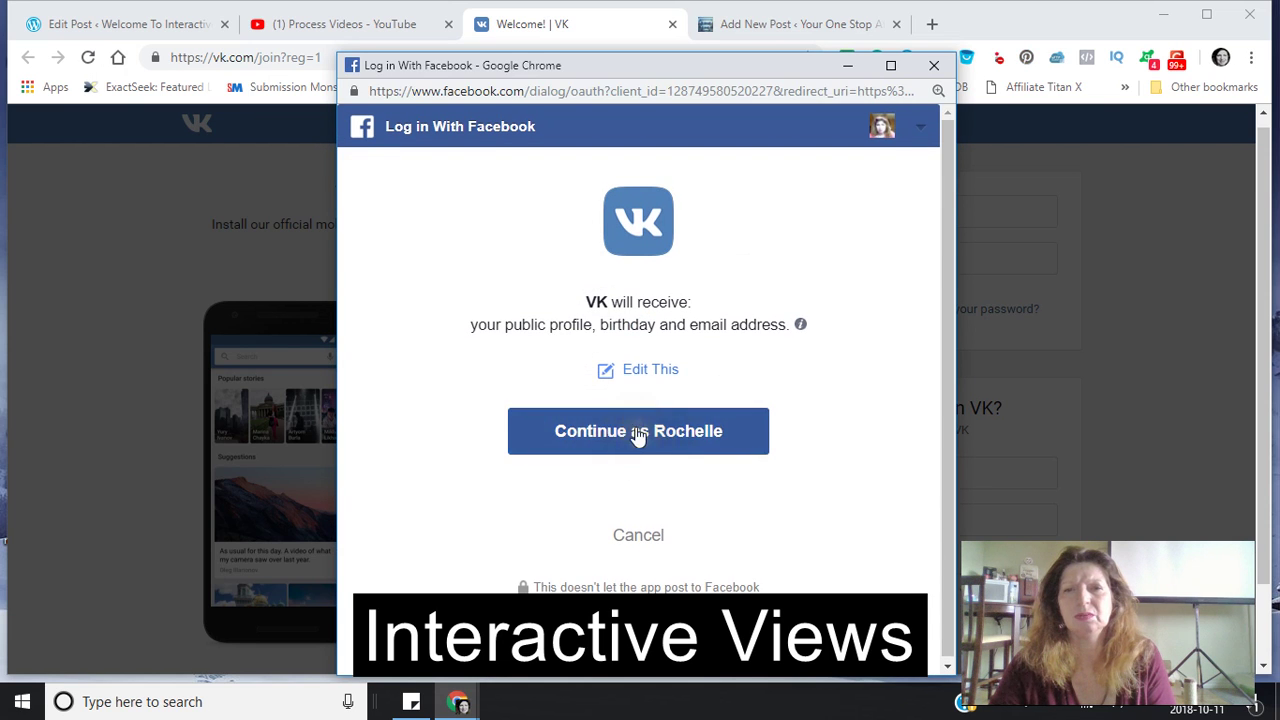
- Approve signing up with Facebook and set the country to Canada (+1)
left_click(637, 431)
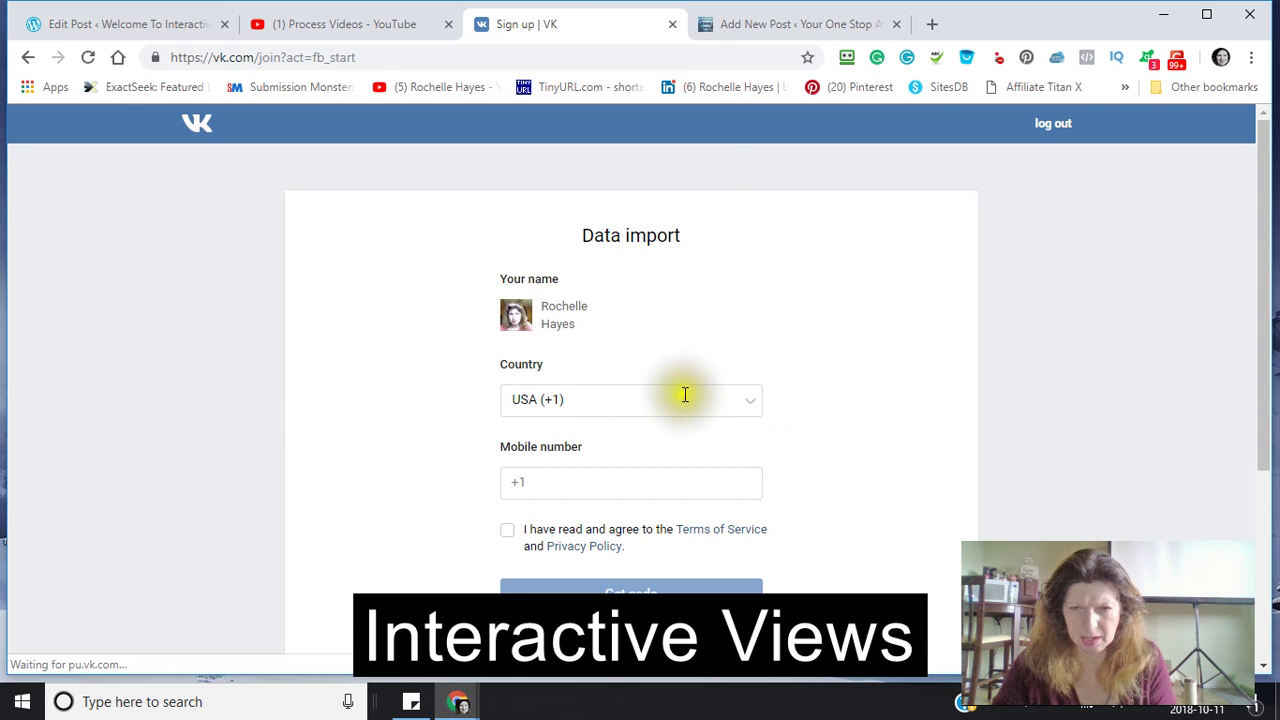
left_click(509, 531)
left_click(533, 483)
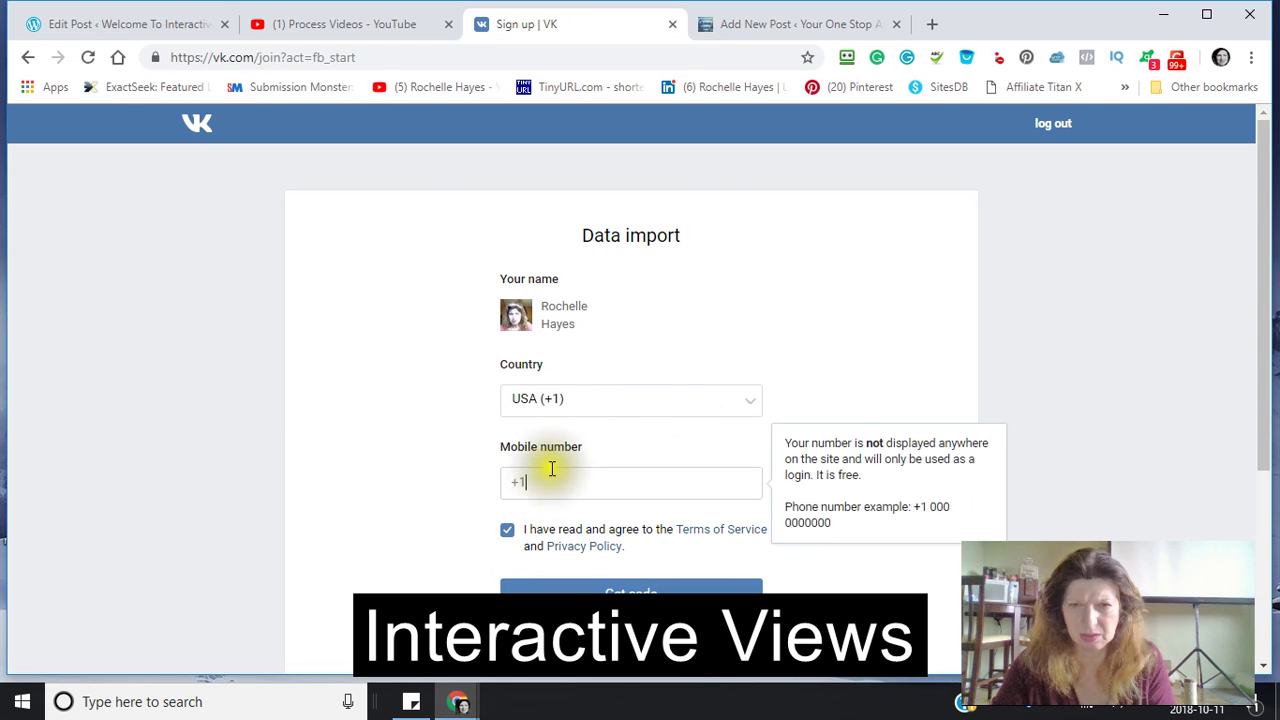
left_click(750, 412)
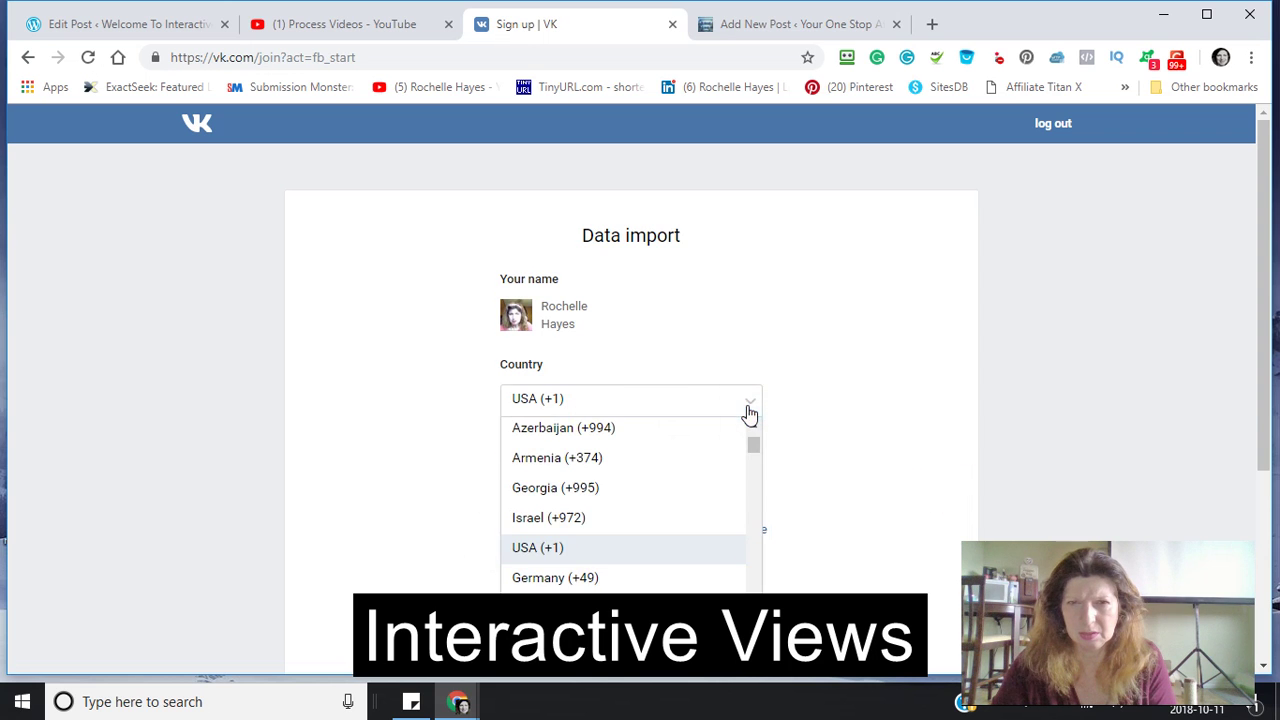
left_click(749, 411)
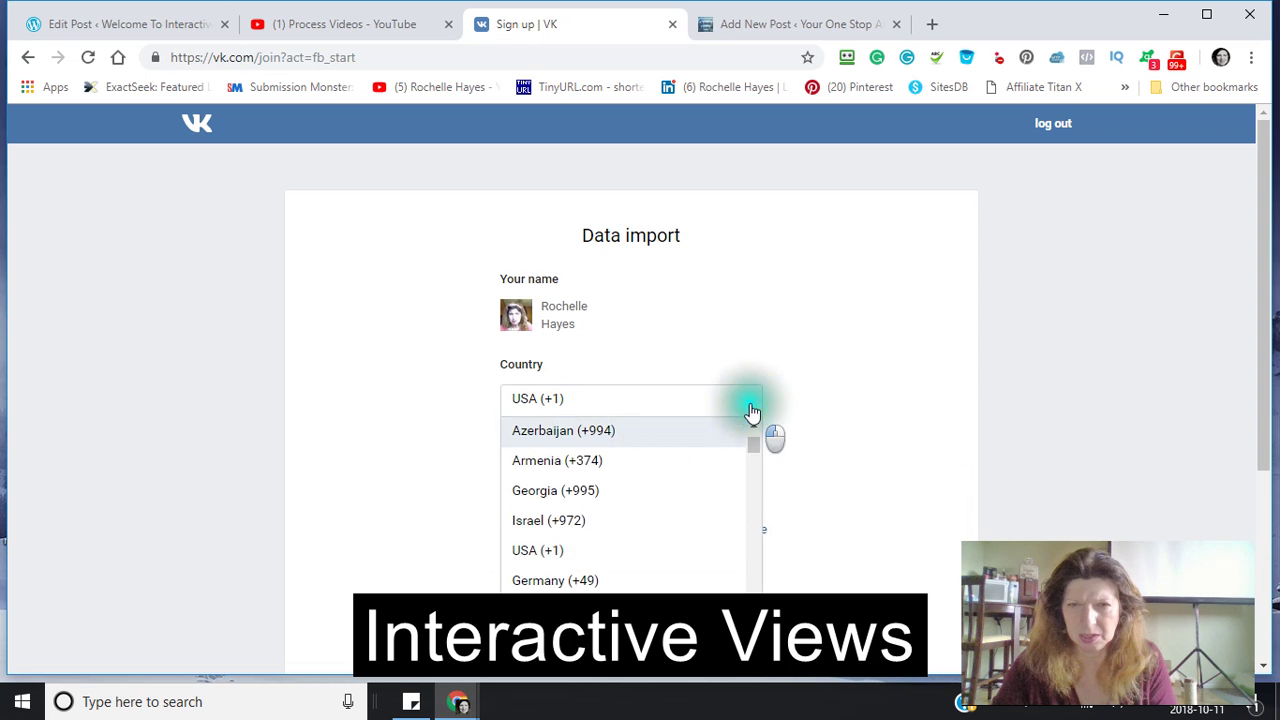
left_click(587, 404)
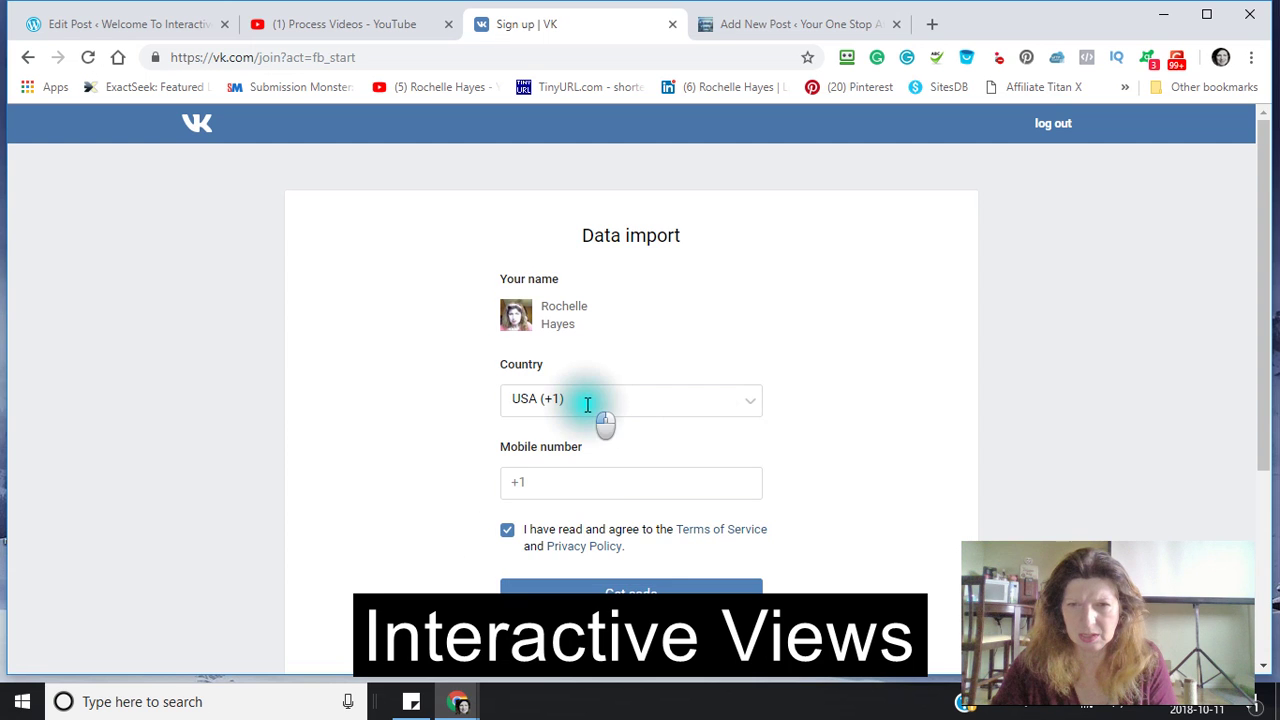
left_click(587, 403)
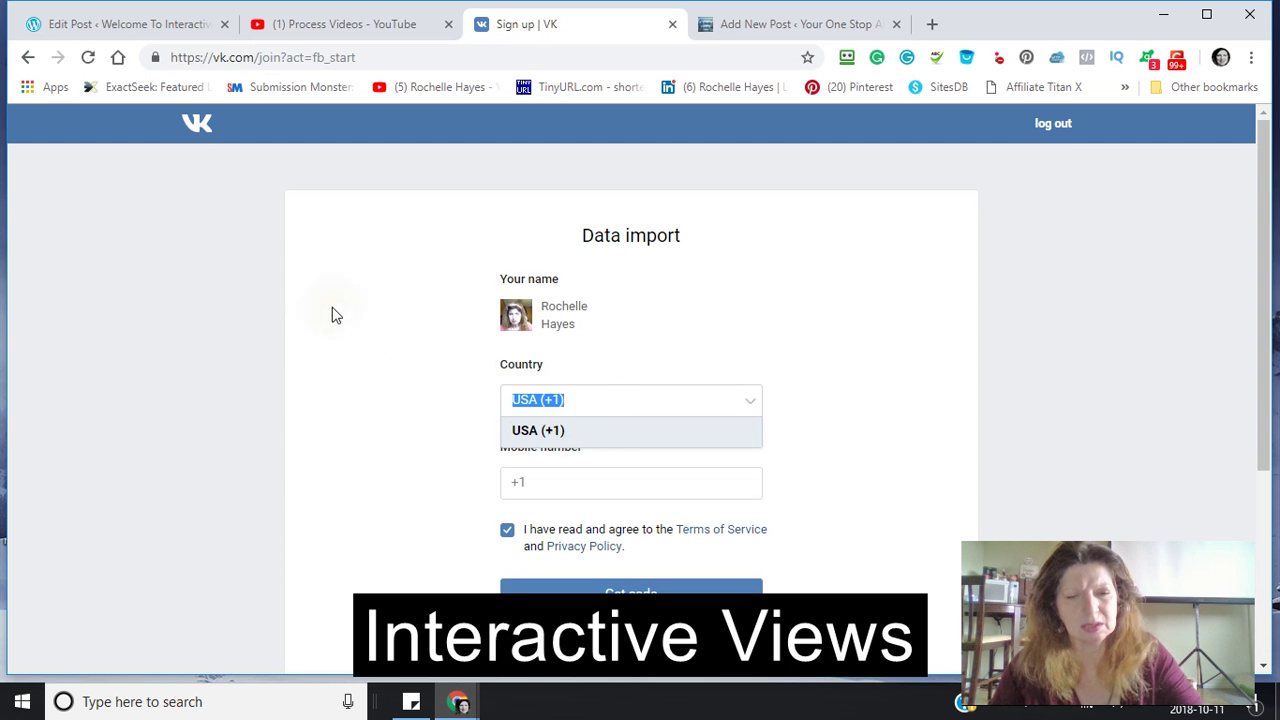
type("c")
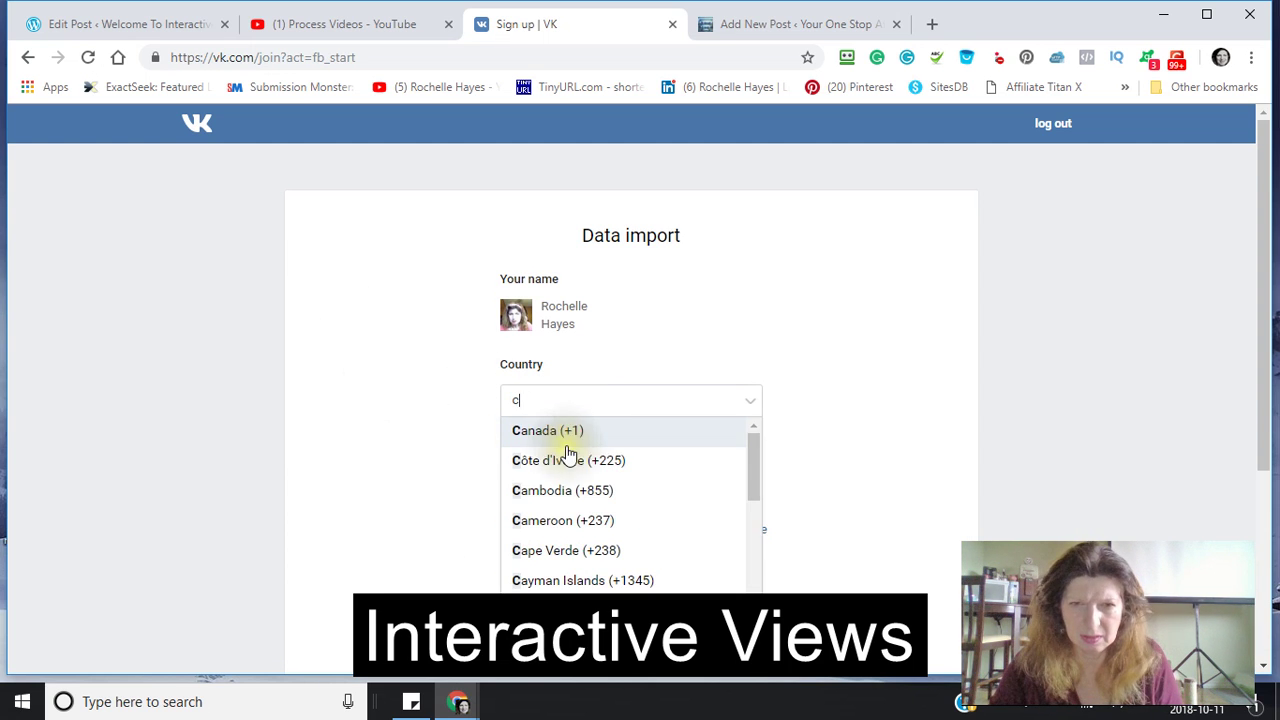
left_click(543, 430)
- Enter the mobile number, accept the terms, and request a texted confirmation code
left_click(538, 482)
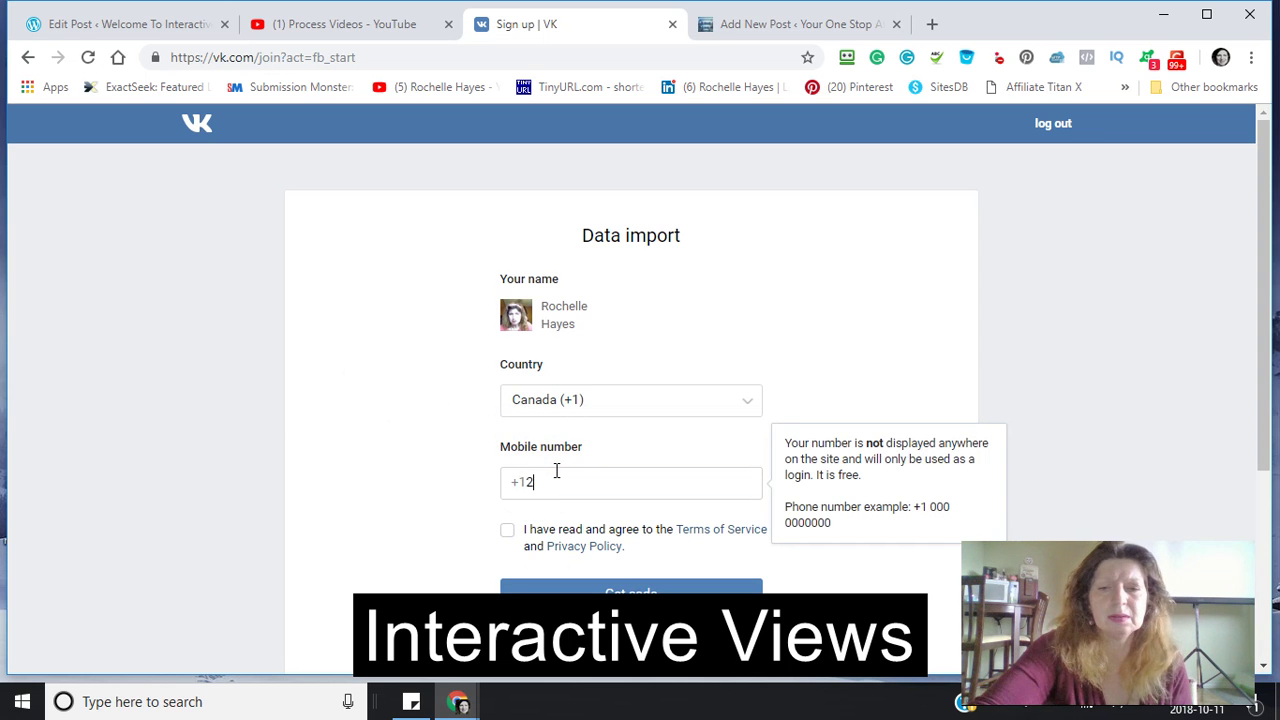
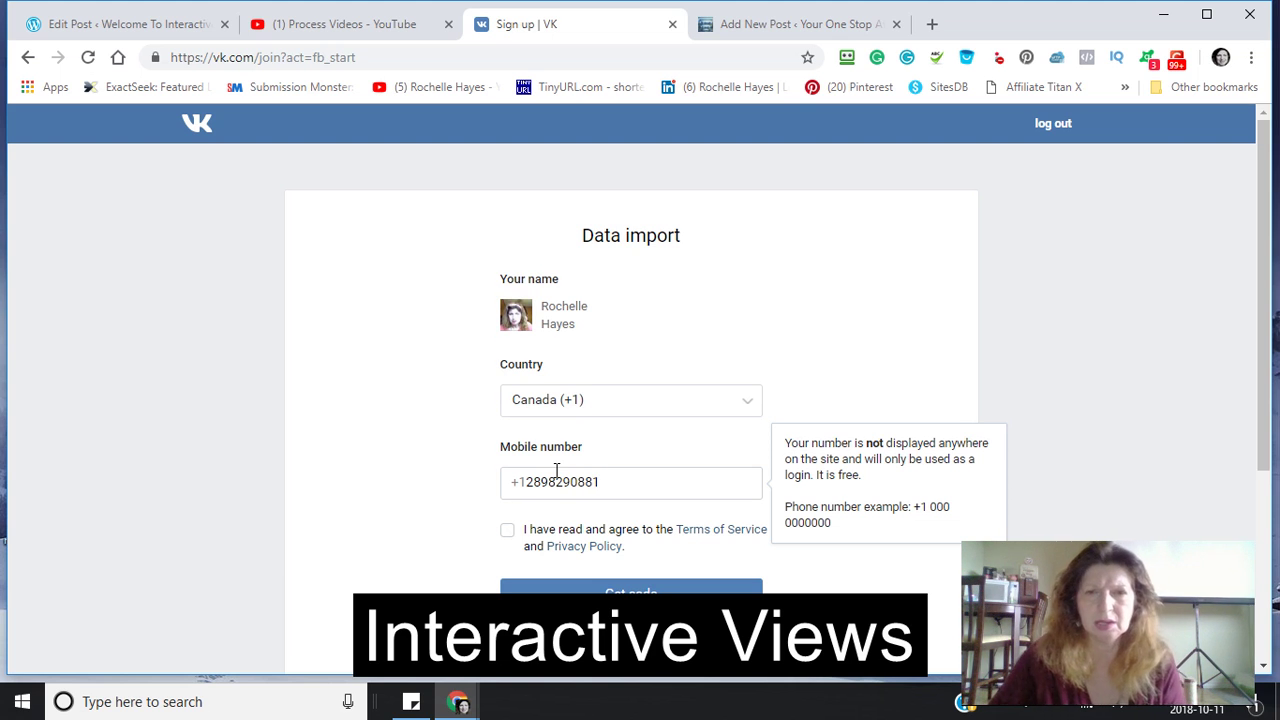
left_click(507, 532)
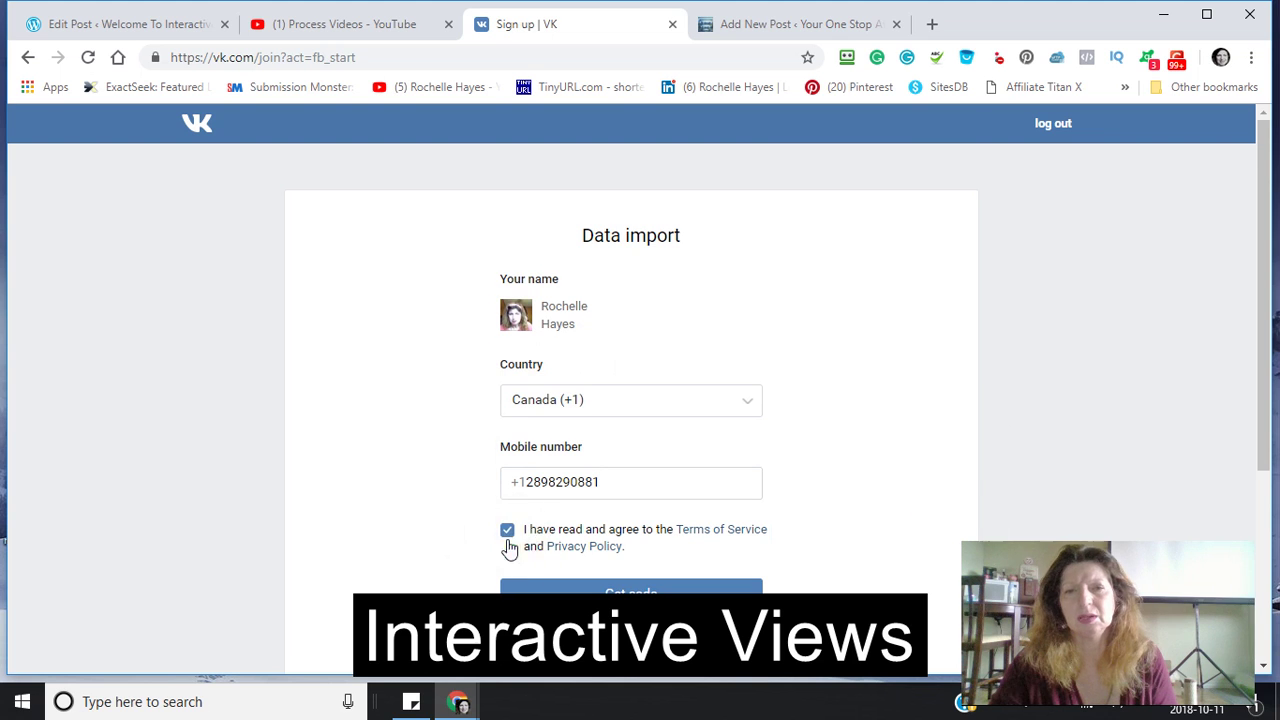
left_click(600, 588)
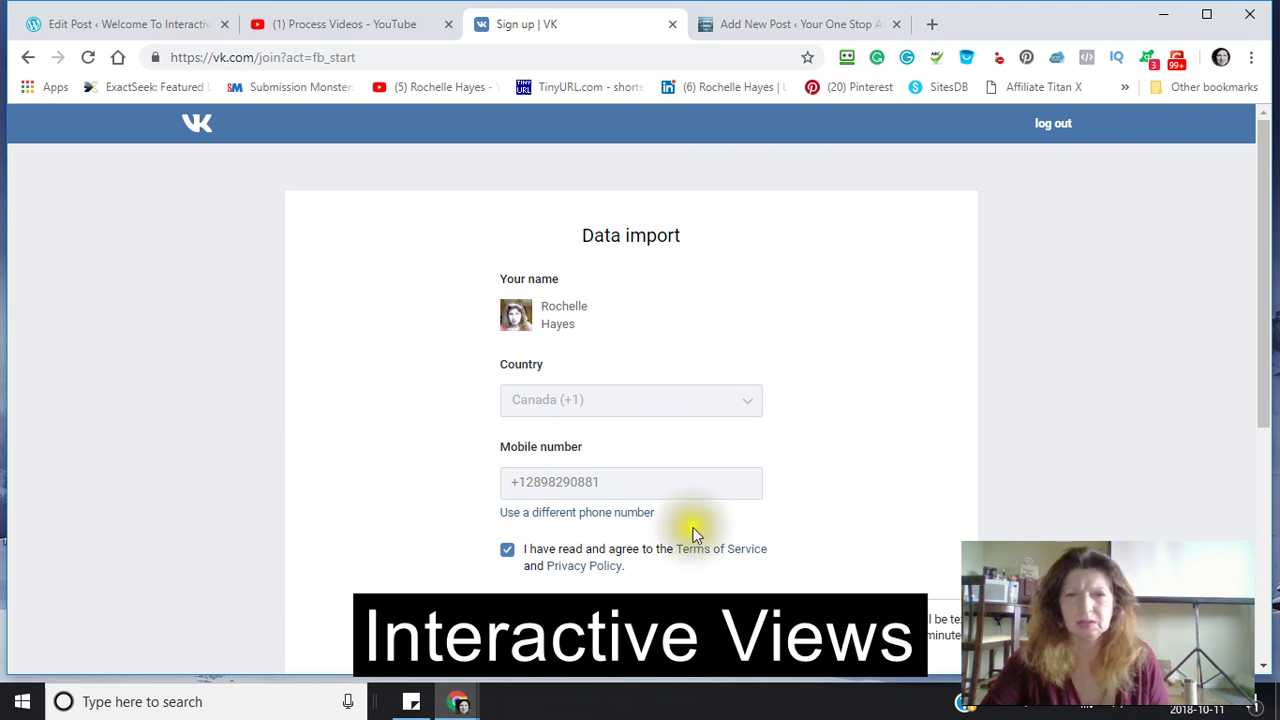
scroll(691, 529, "down", 3)
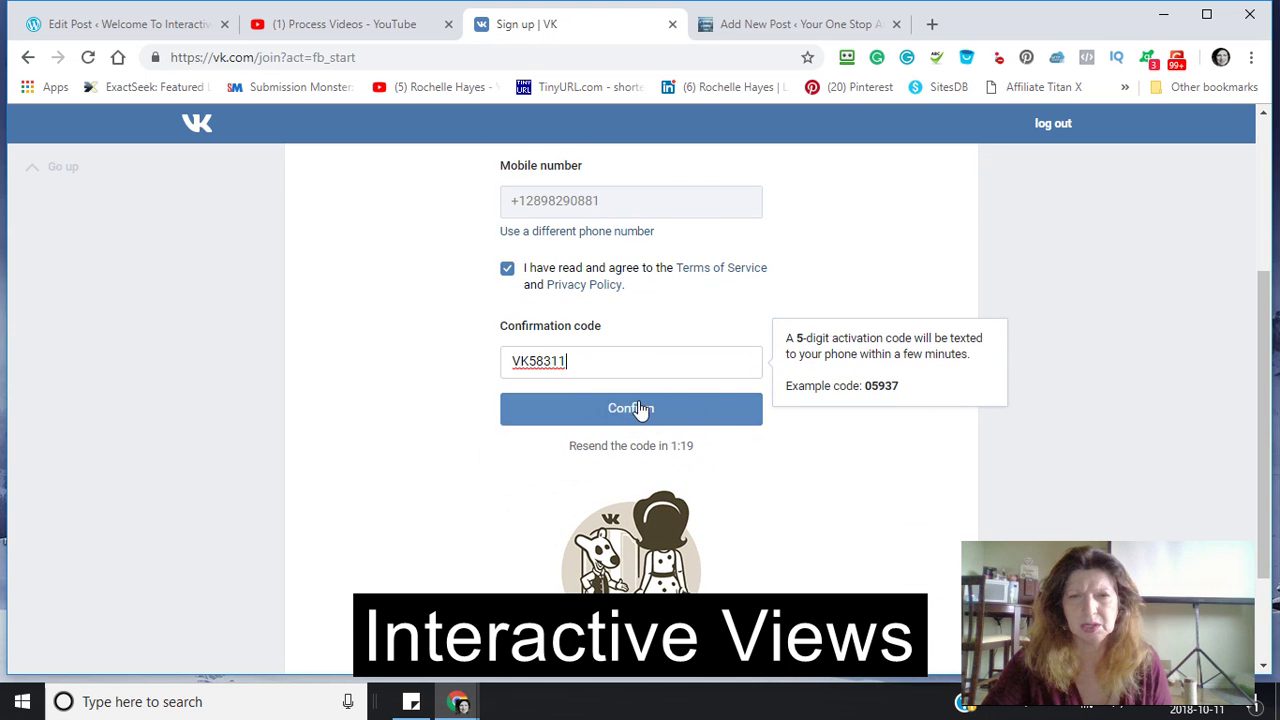
- Submit the confirmation code, enter the account password, and join VK
left_click(636, 409)
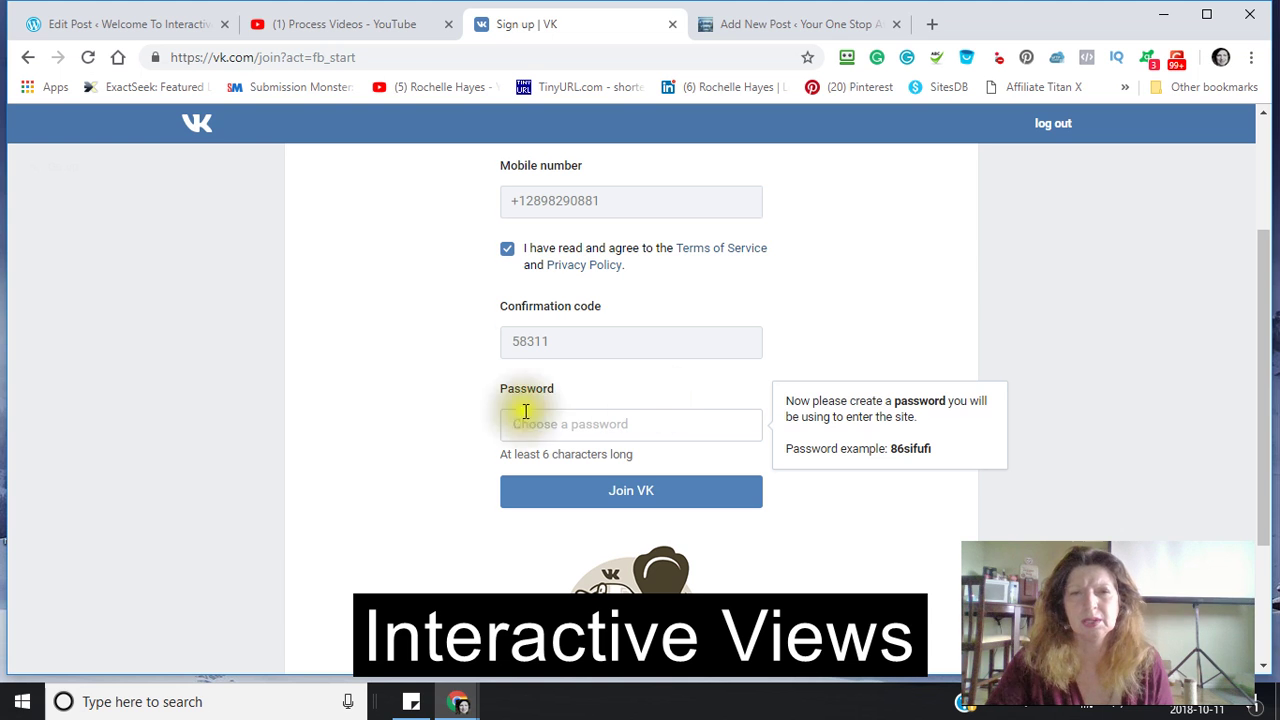
left_click(520, 427)
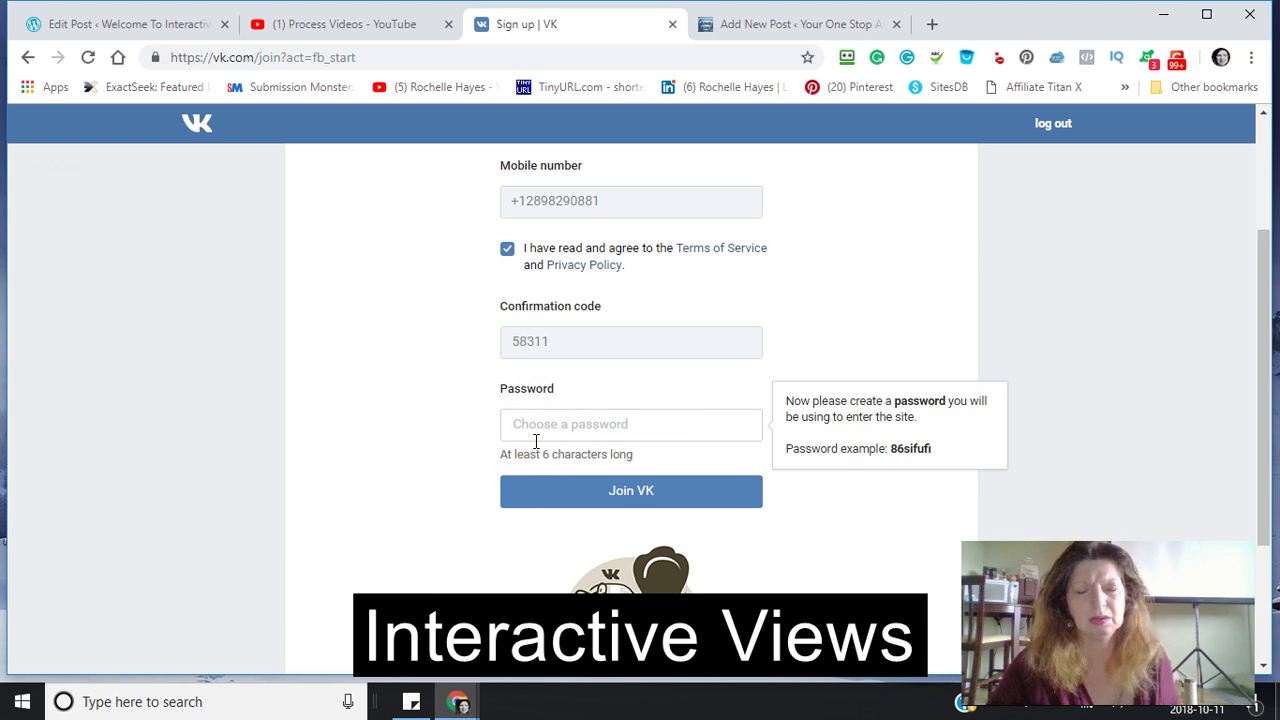
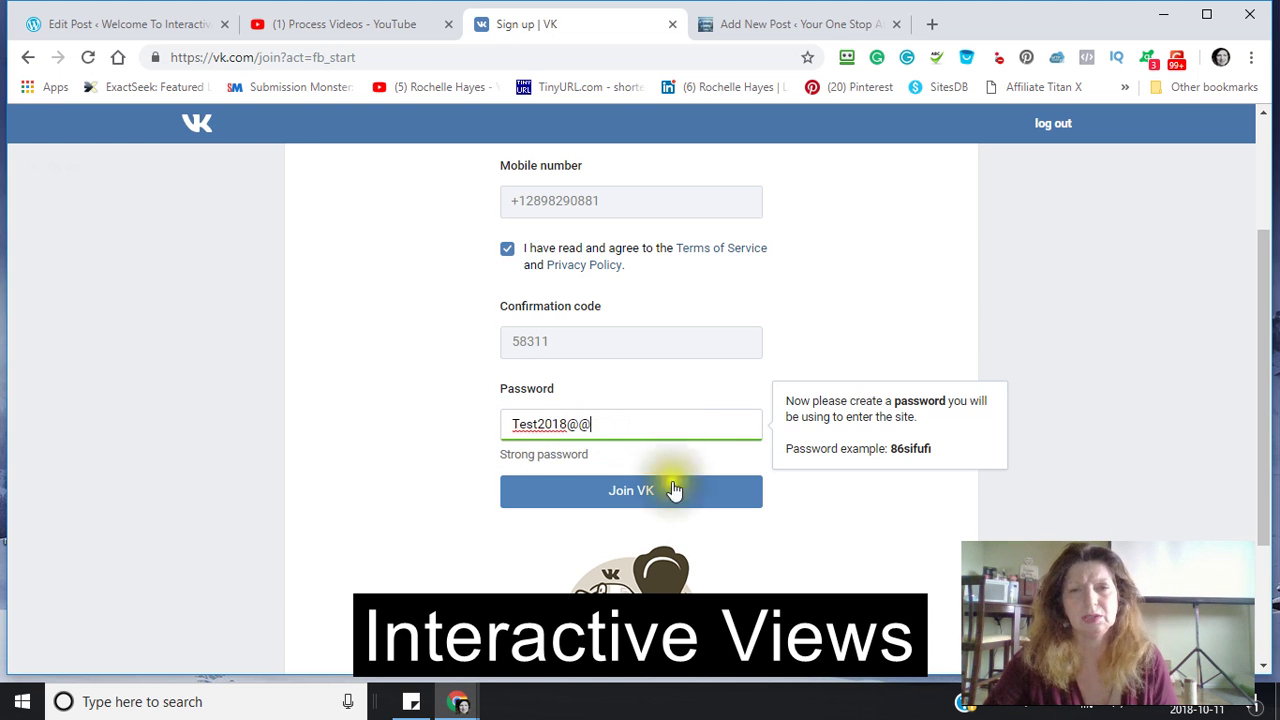
left_click(620, 492)
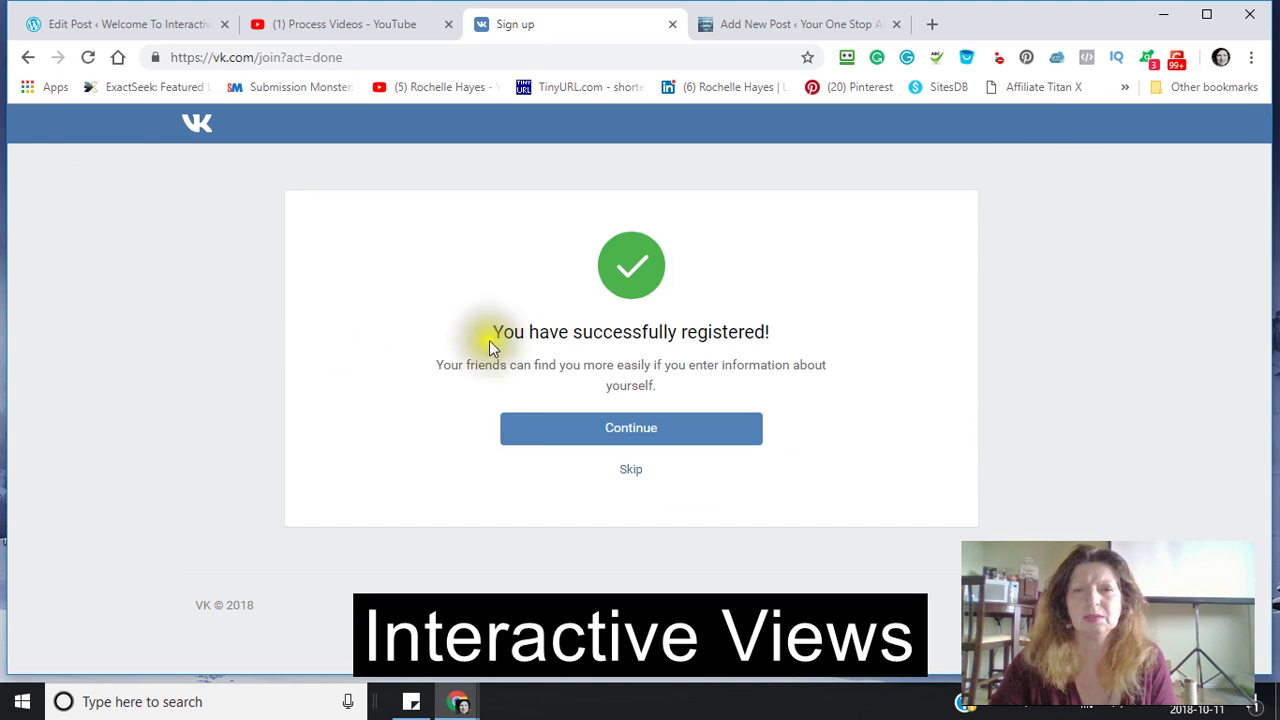
- Set the VK contact location to Canada, Toronto and skip the higher education step
left_click(632, 438)
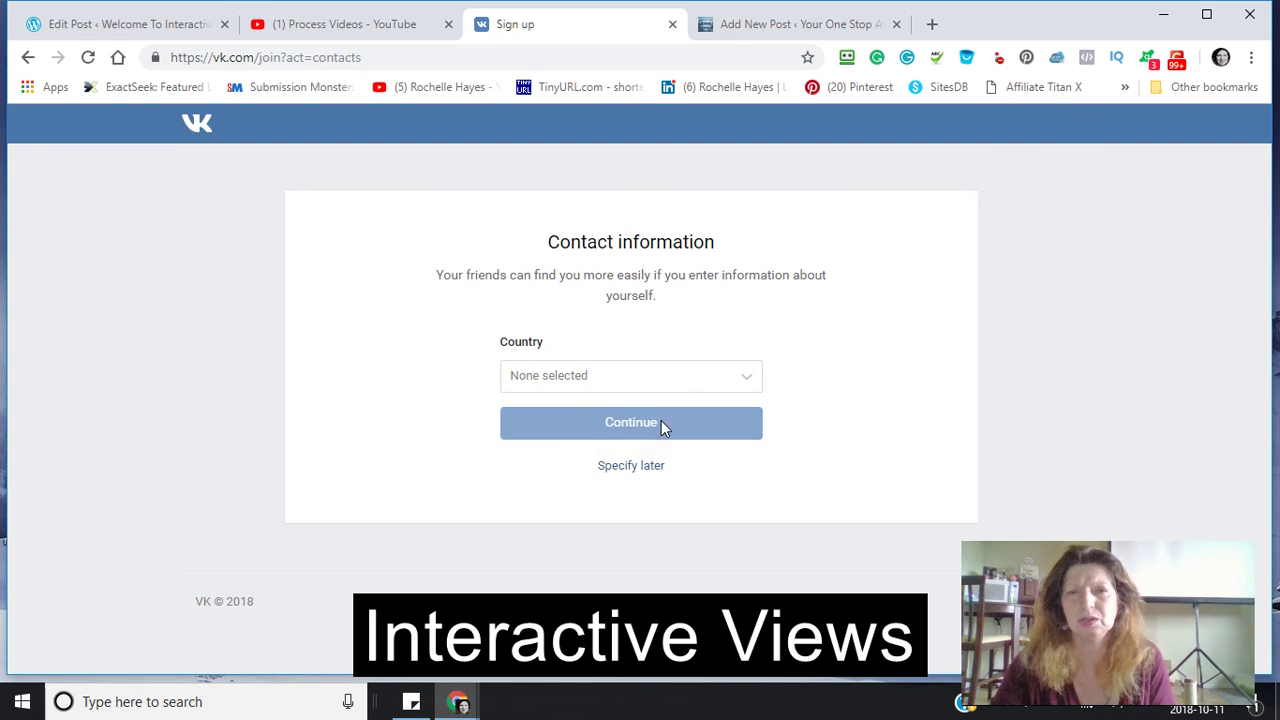
left_click(750, 388)
left_click(536, 437)
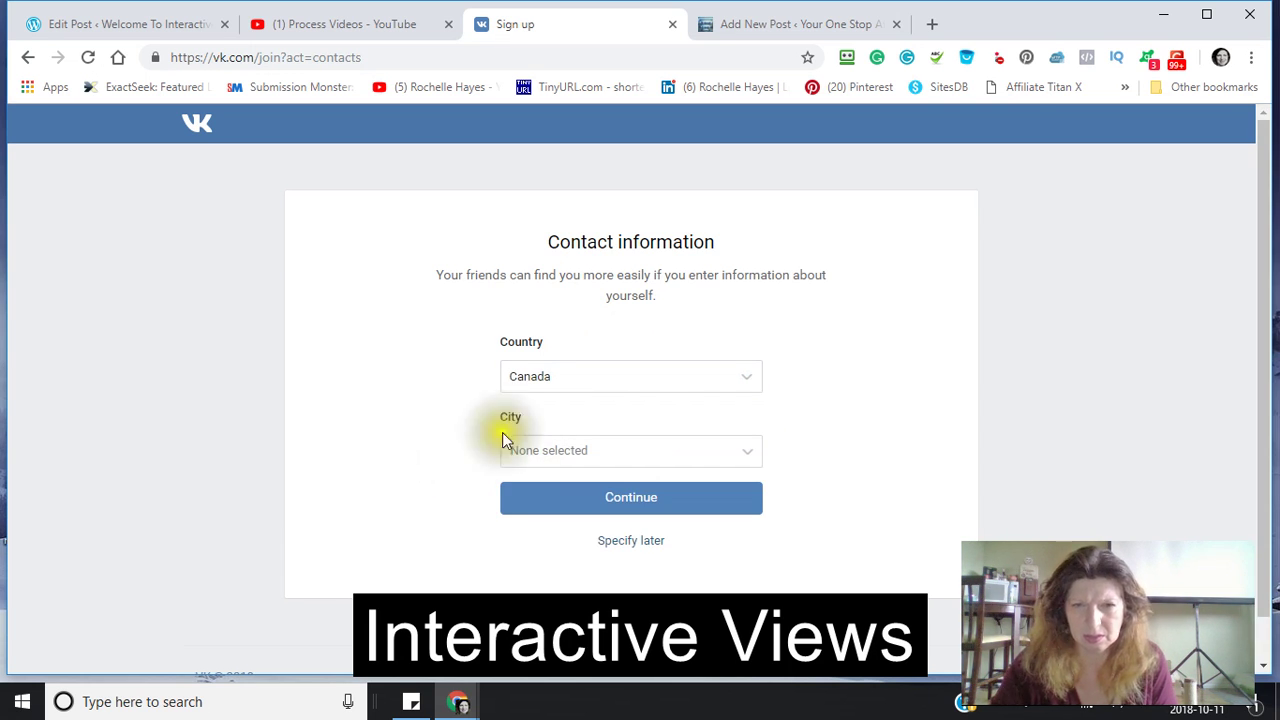
left_click(529, 451)
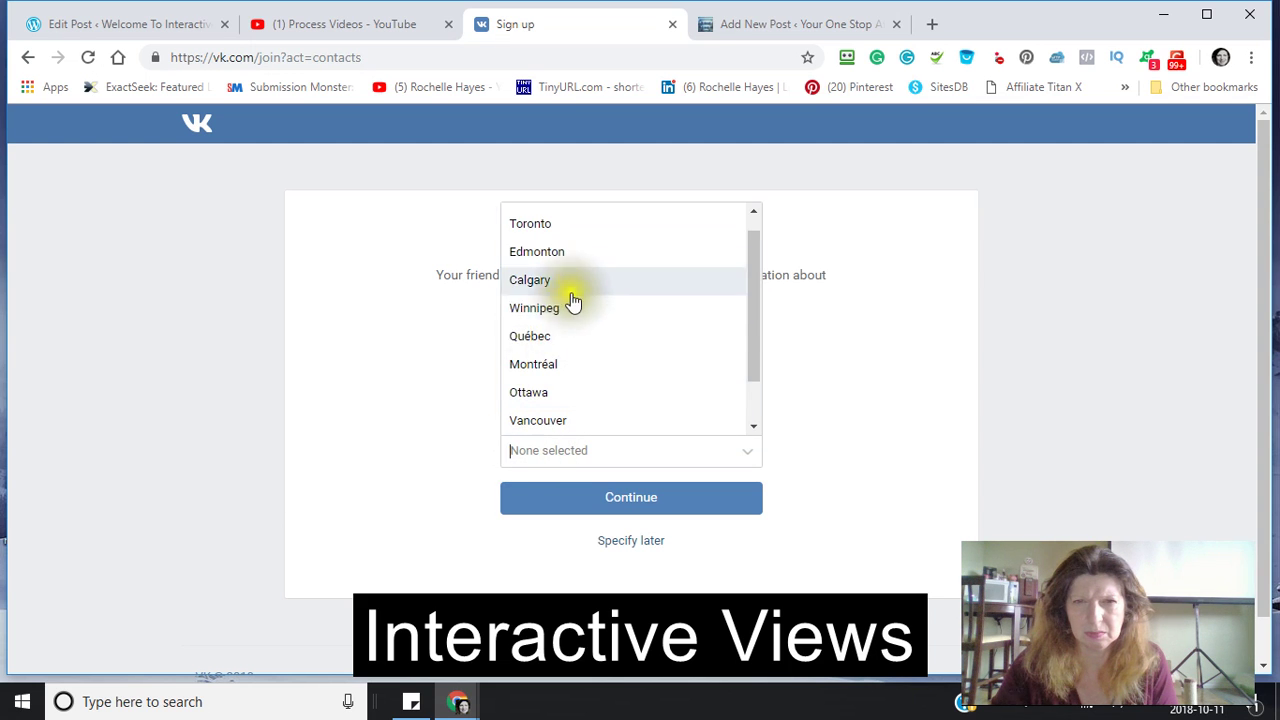
left_click(562, 228)
left_click(638, 505)
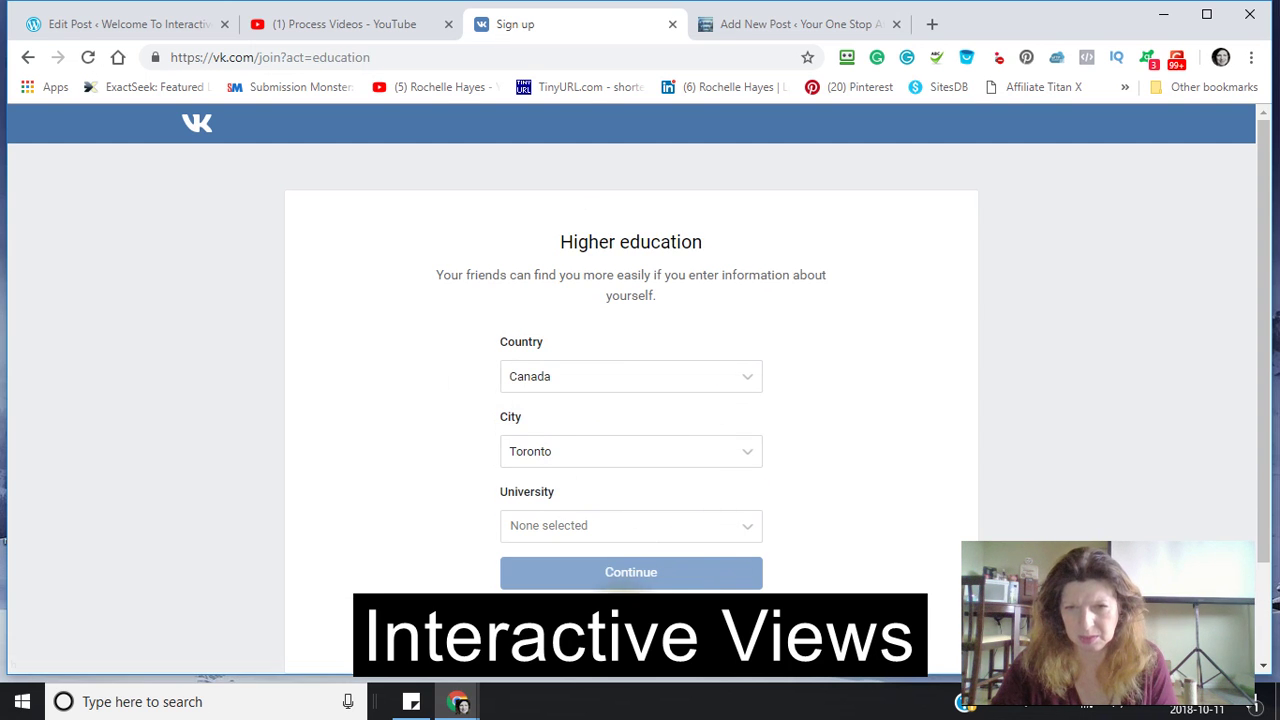
left_click(645, 585)
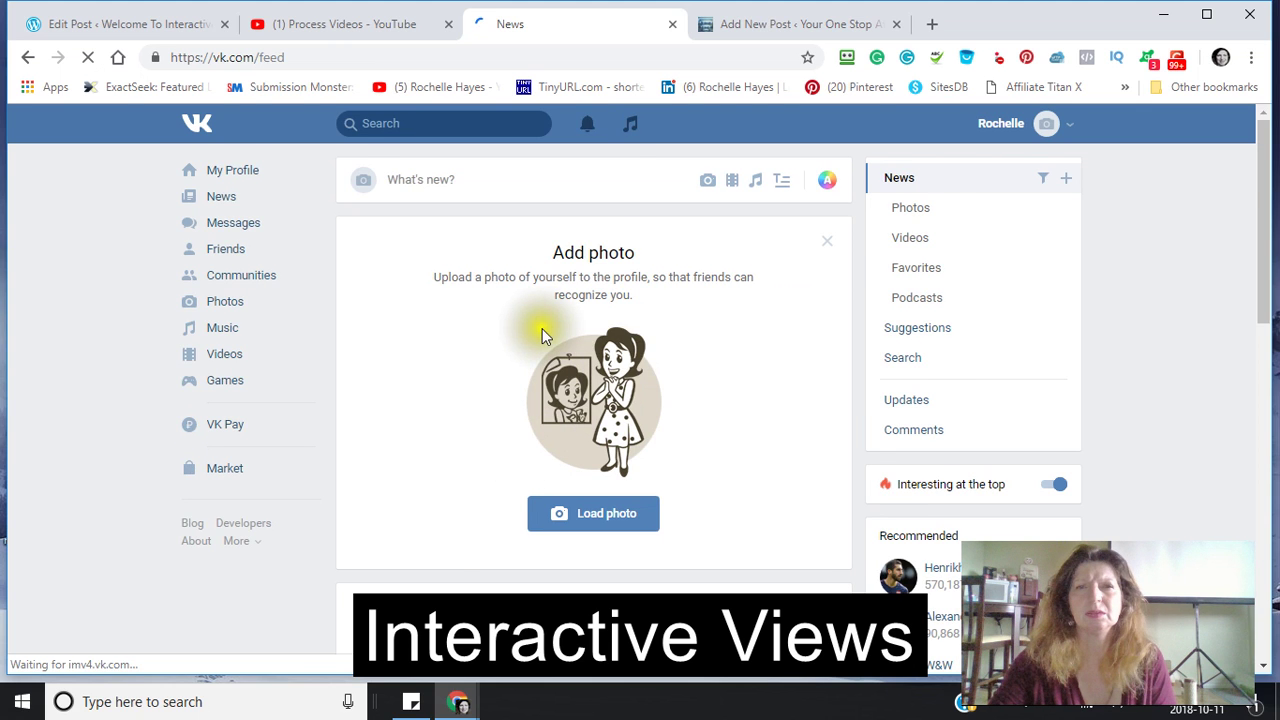
scroll(523, 423, "down", 2)
scroll(503, 417, "up", 2)
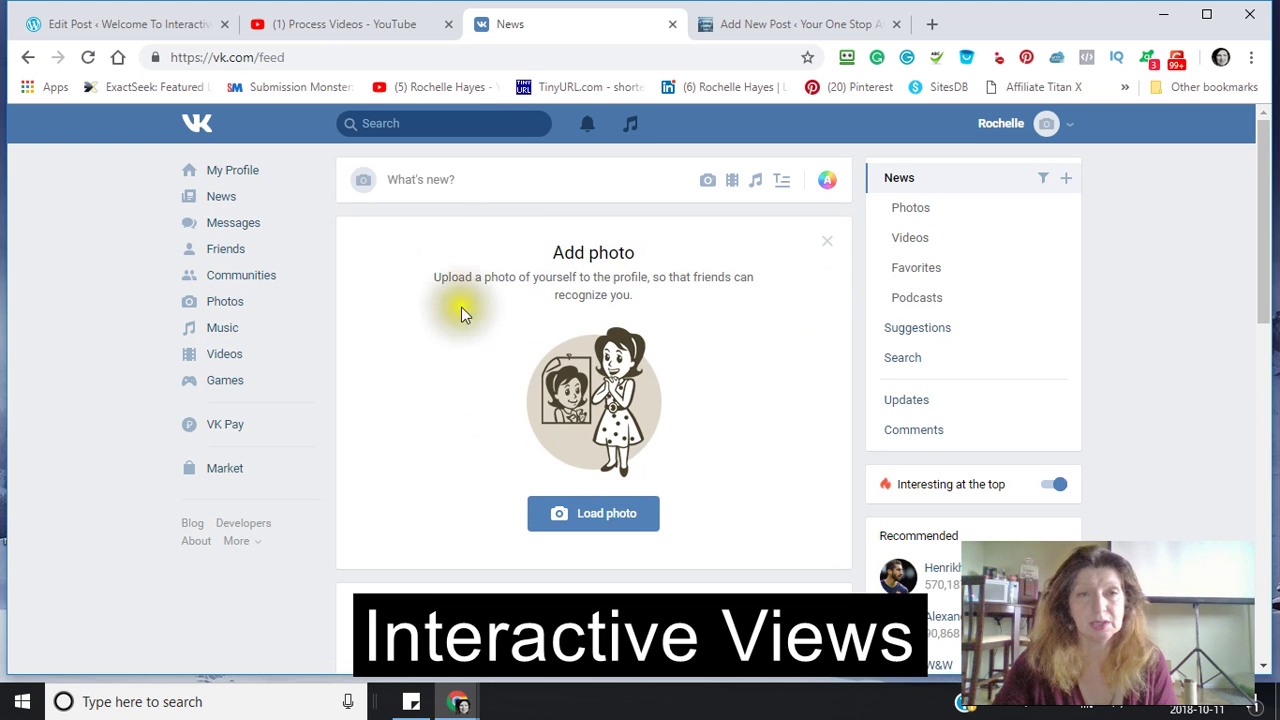
scroll(464, 360, "down", 4)
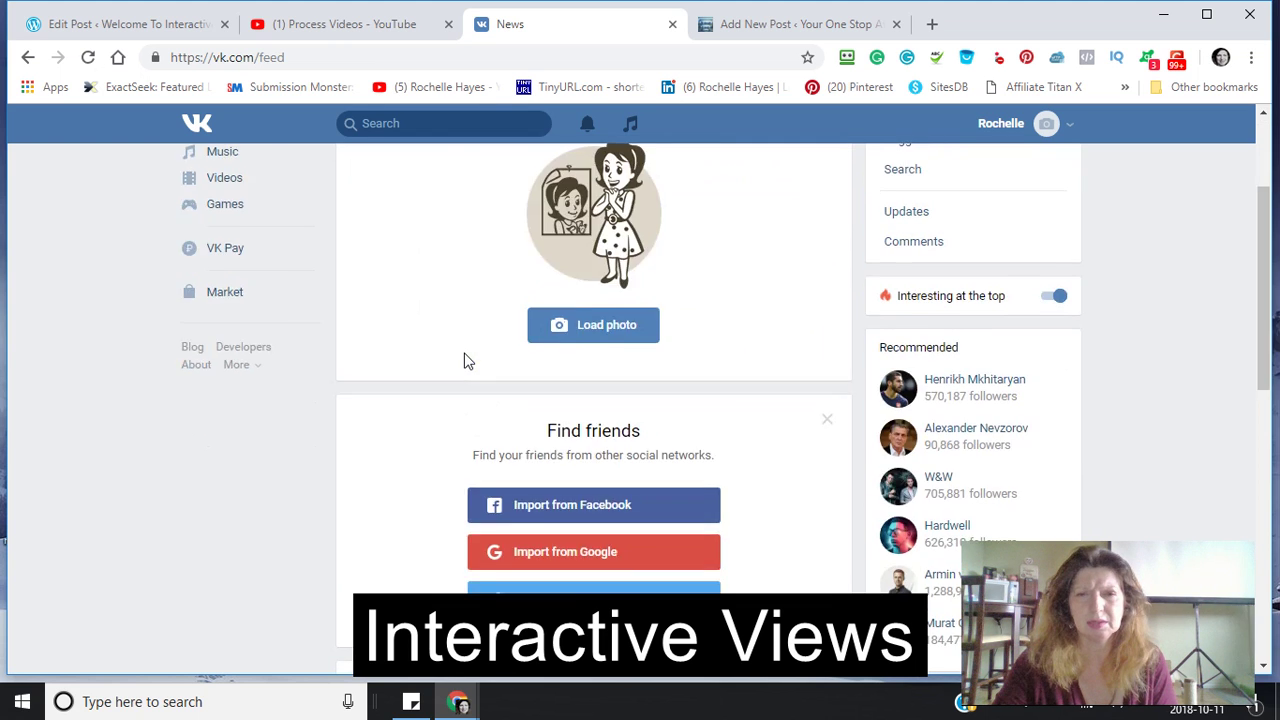
scroll(460, 362, "up", 4)
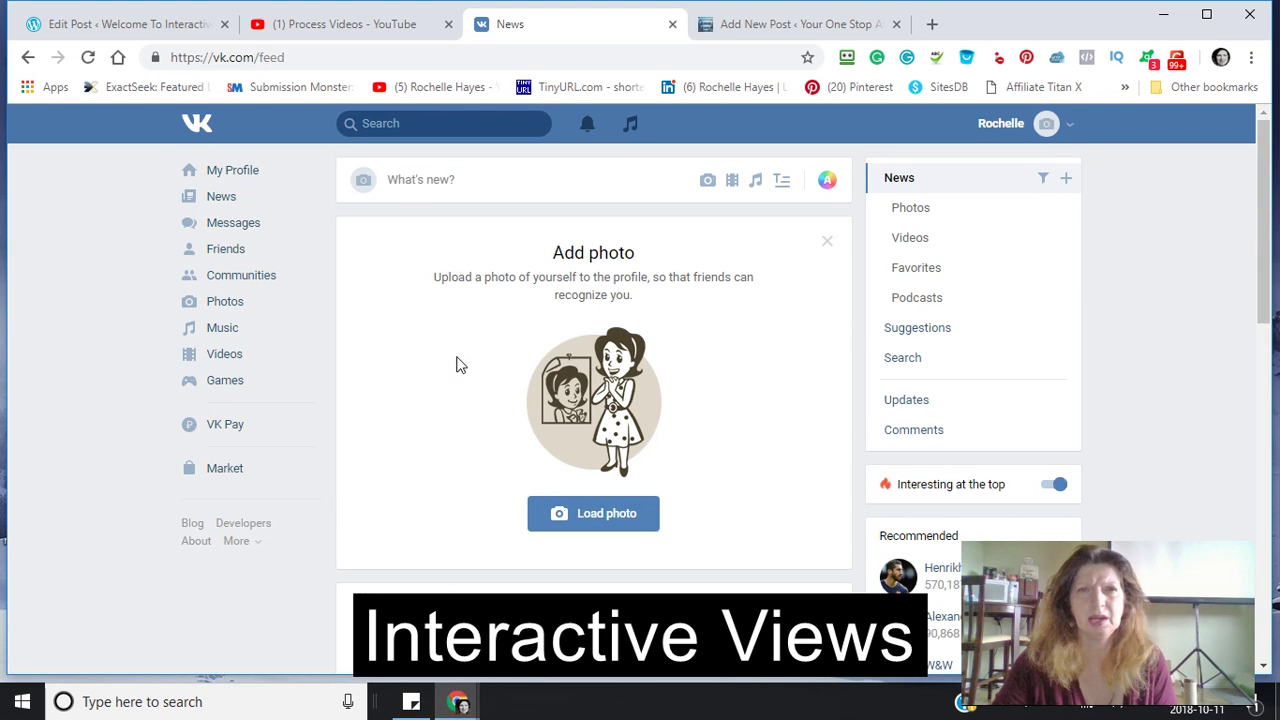
scroll(503, 354, "down", 3)
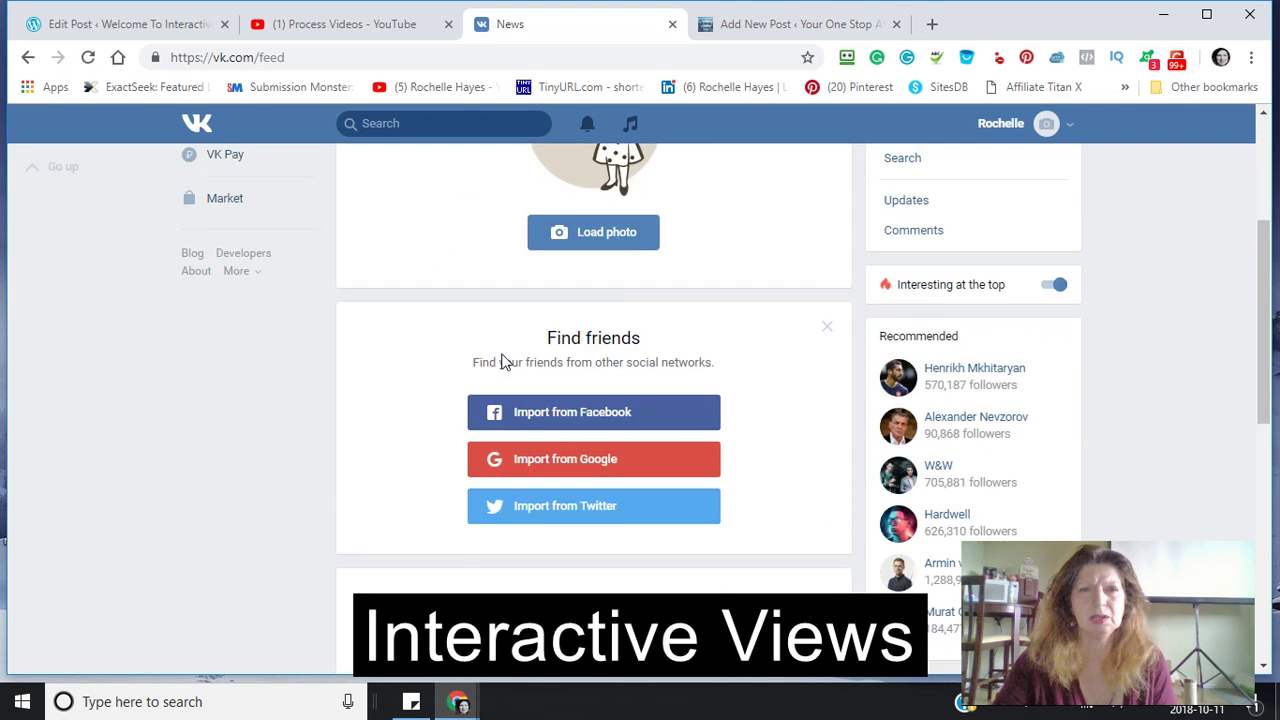
scroll(500, 363, "up", 3)
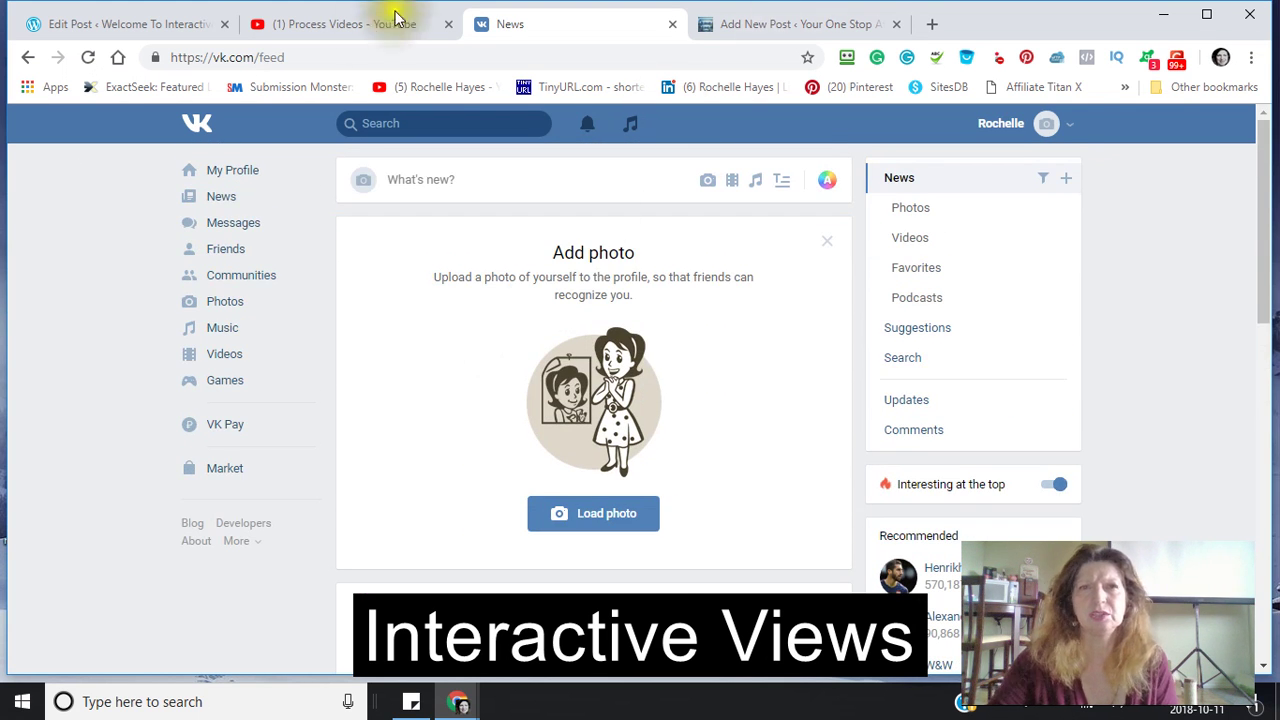
- Share the Process Videos playlist to the VK wall, deleting the pasted reddit link from the comment
left_click(312, 25)
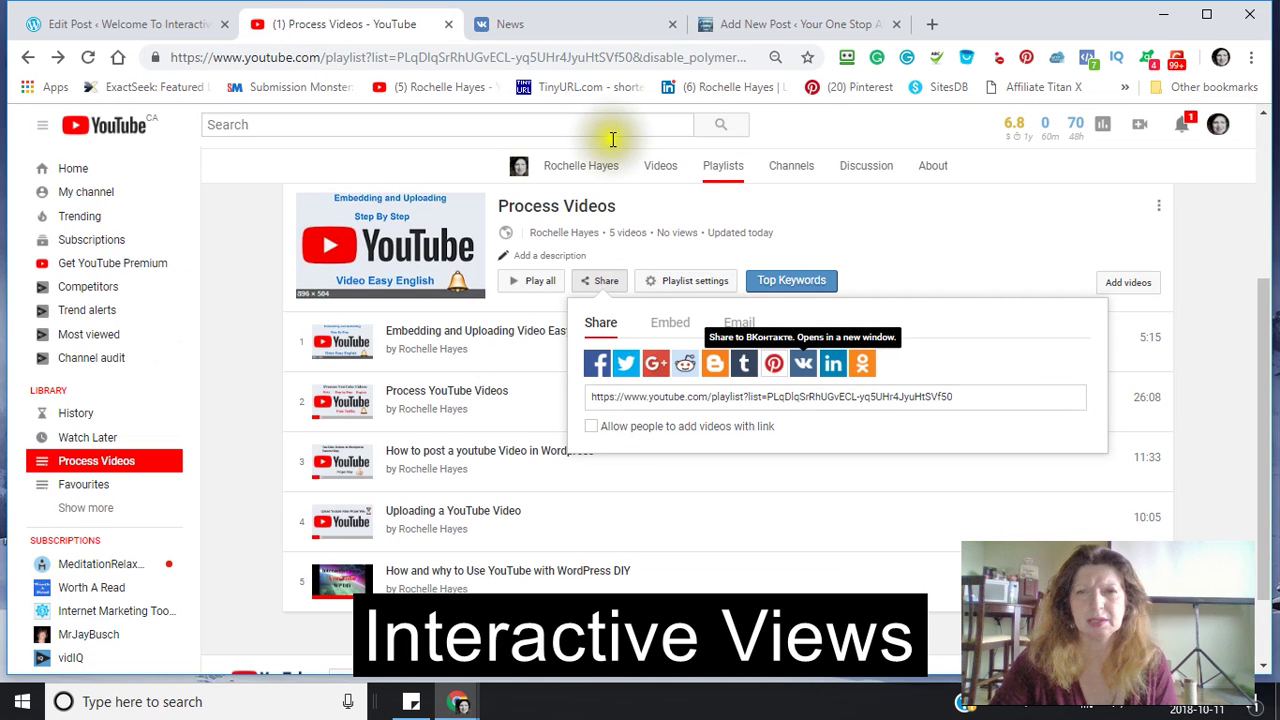
left_click(802, 376)
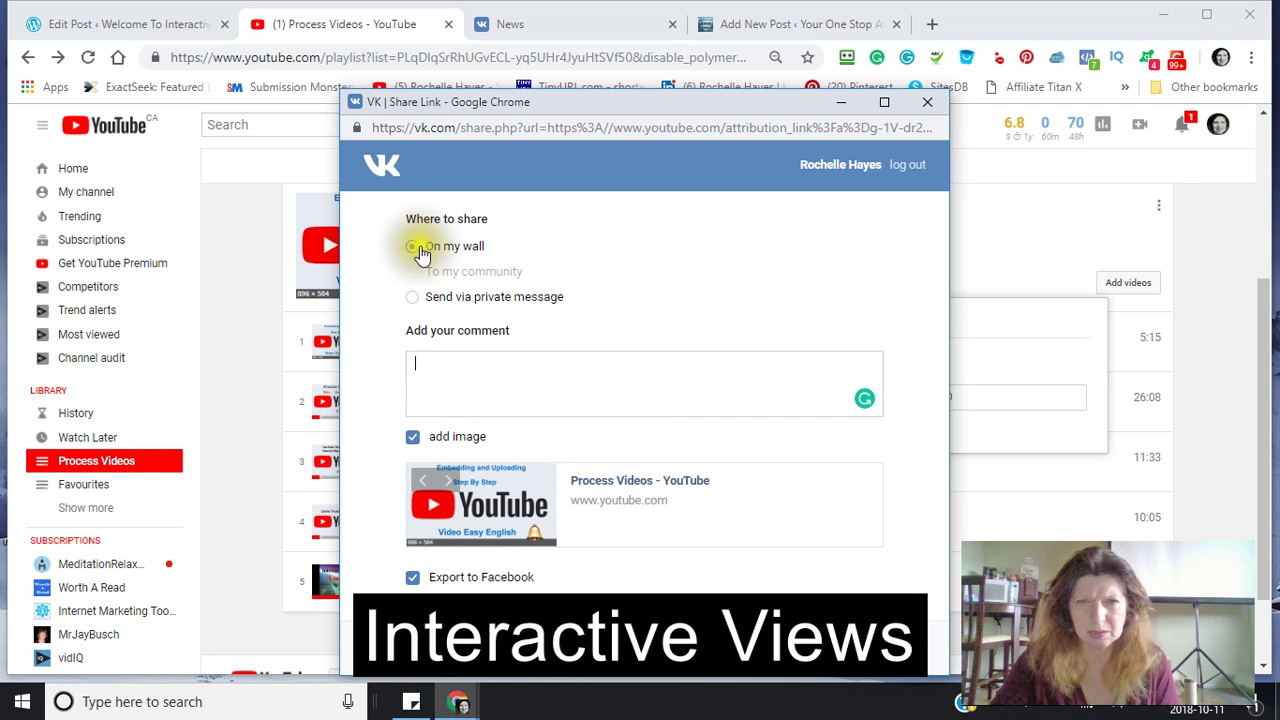
left_click(421, 369)
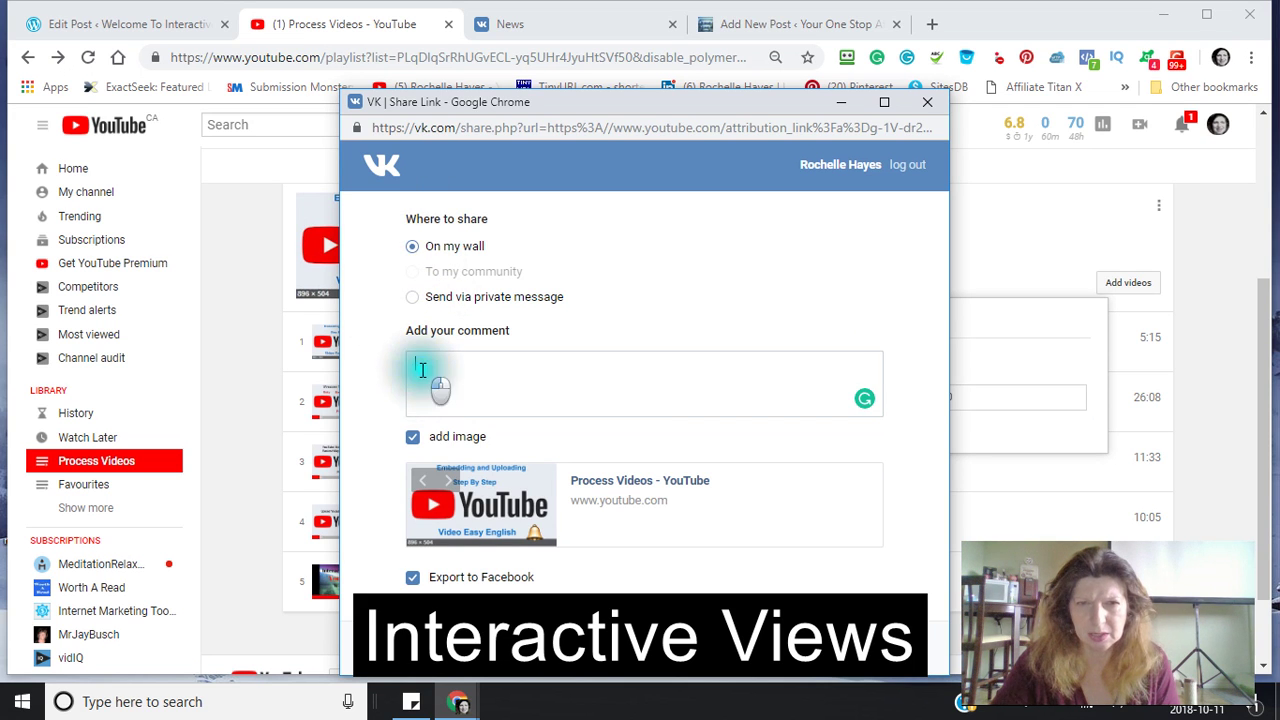
right_click(421, 369)
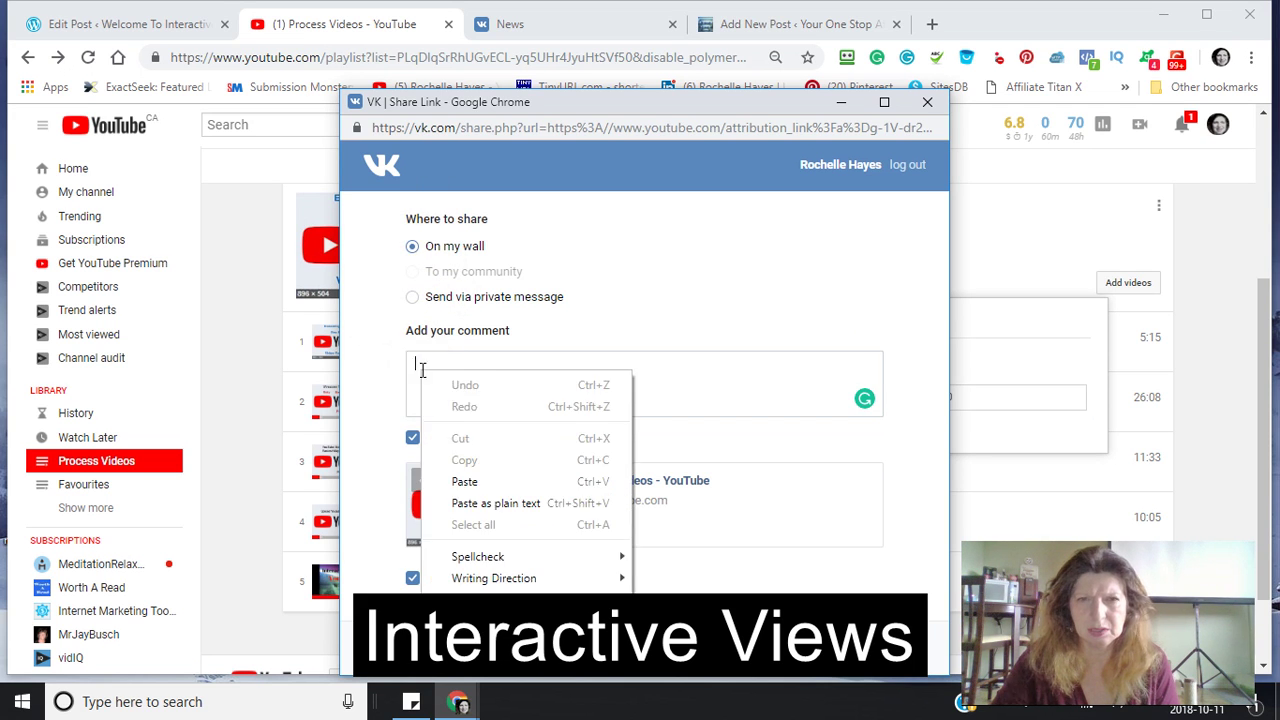
left_click(457, 485)
left_click_drag(505, 380, 397, 360)
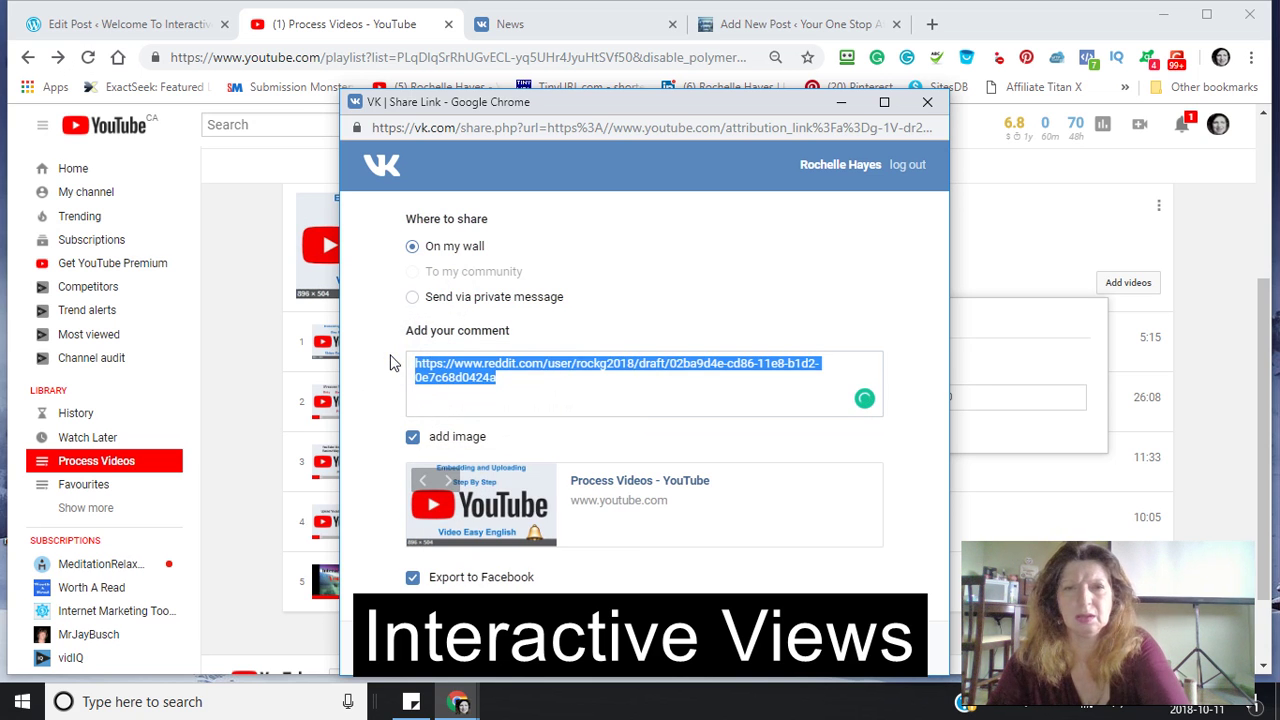
key("BackSpace")
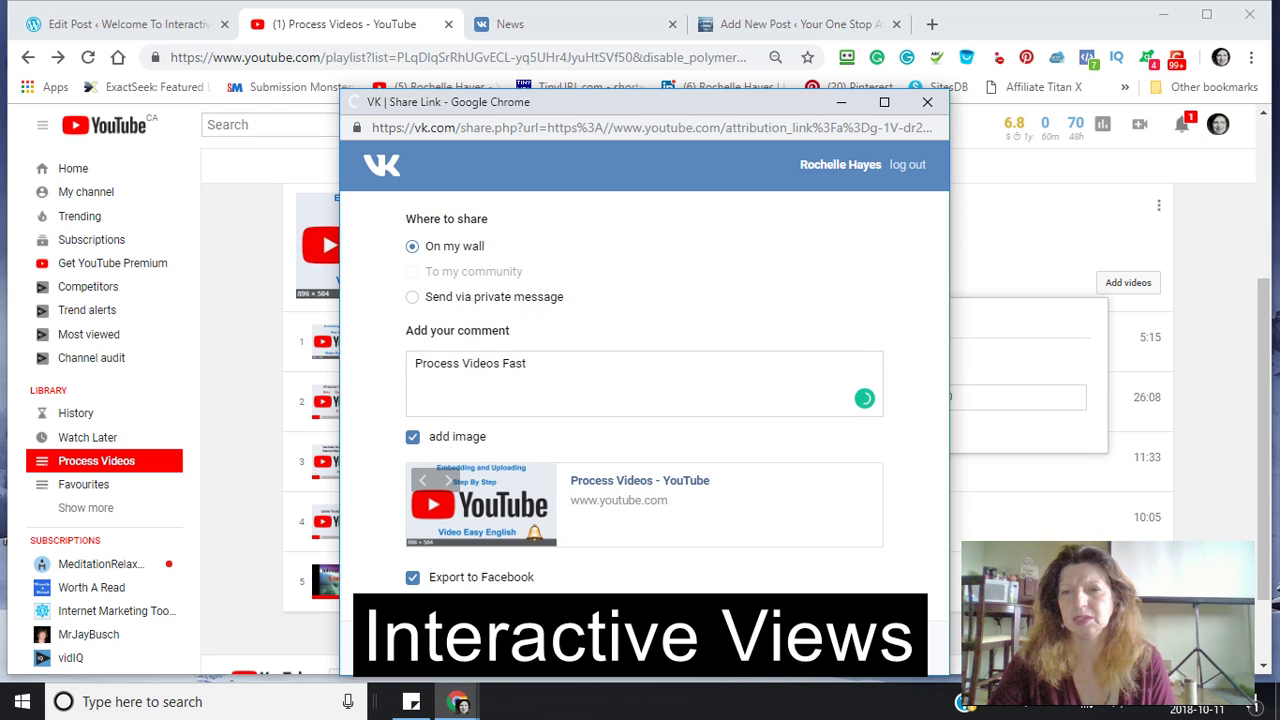
left_click(927, 102)
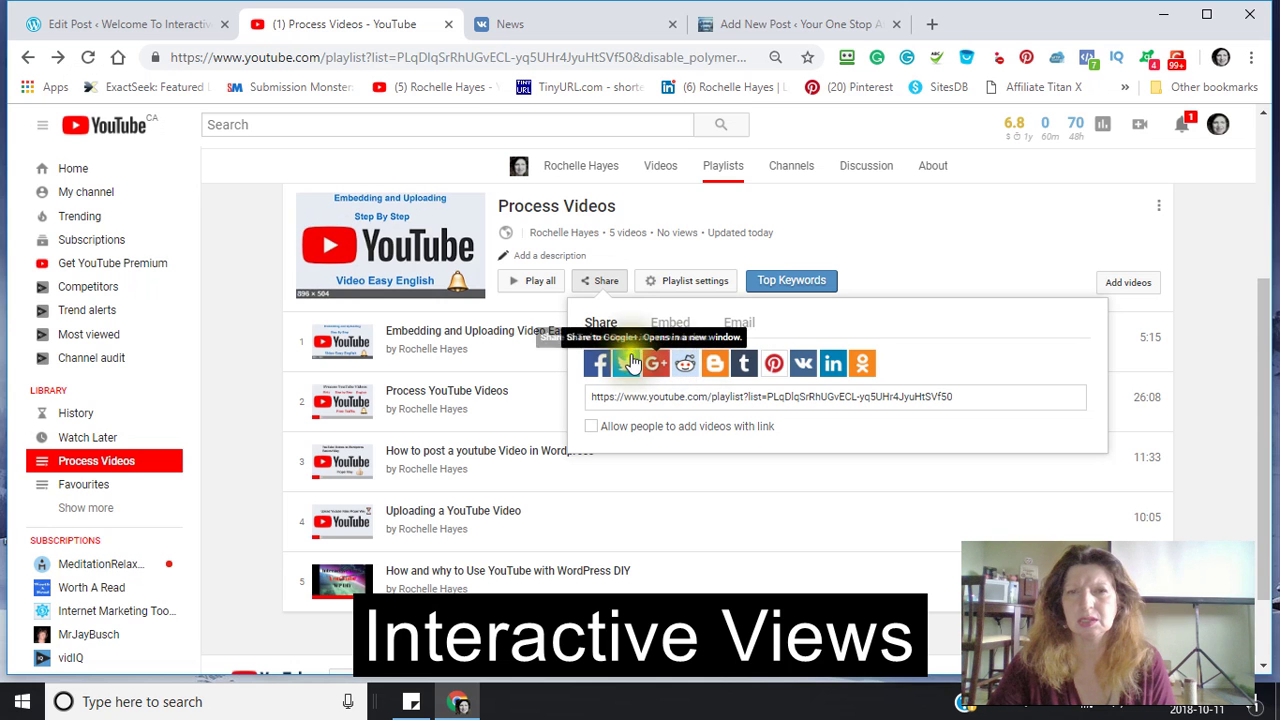
- Post the Process Videos playlist to LinkedIn via Share in a post, then close the popup
left_click(835, 370)
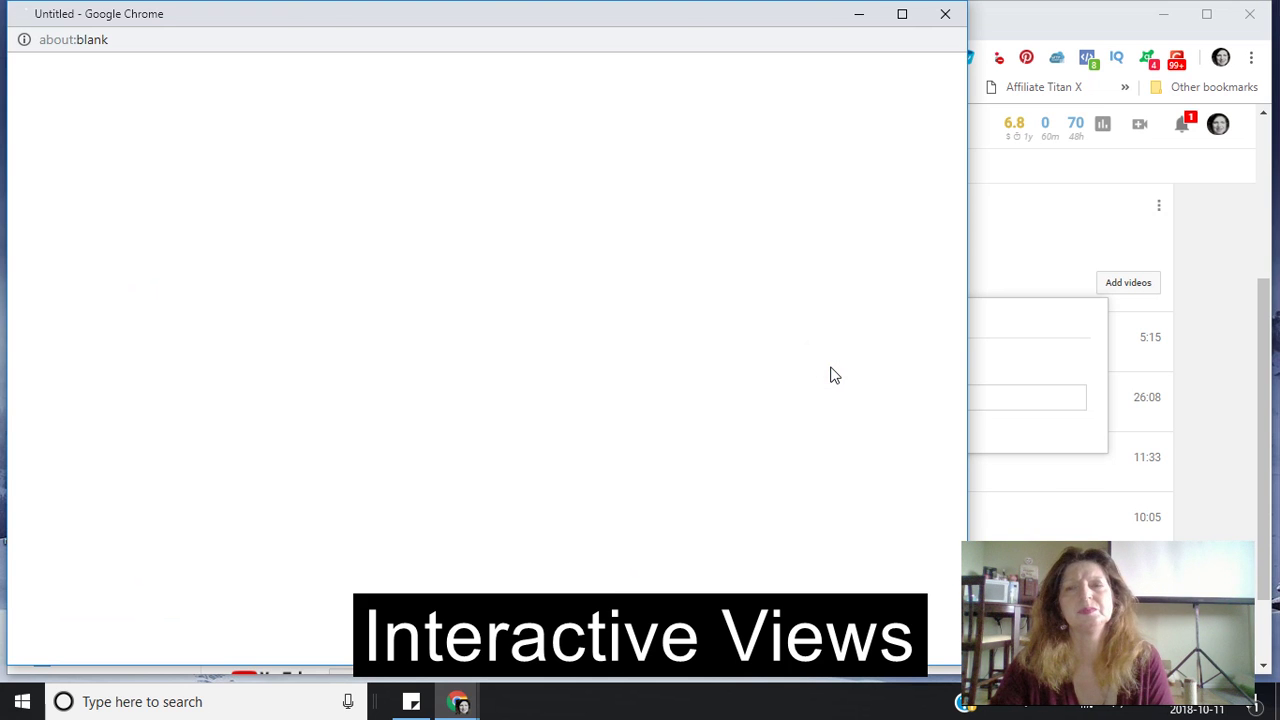
left_click(829, 366)
left_click(828, 368)
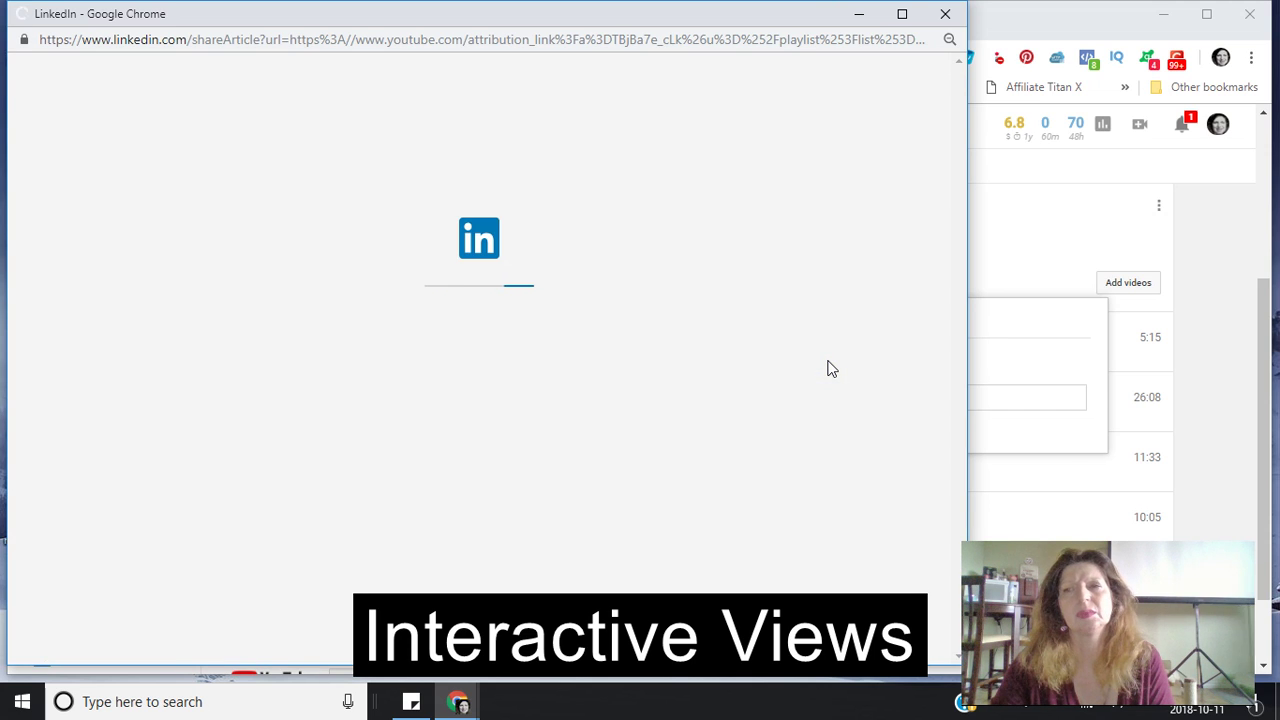
left_click(827, 368)
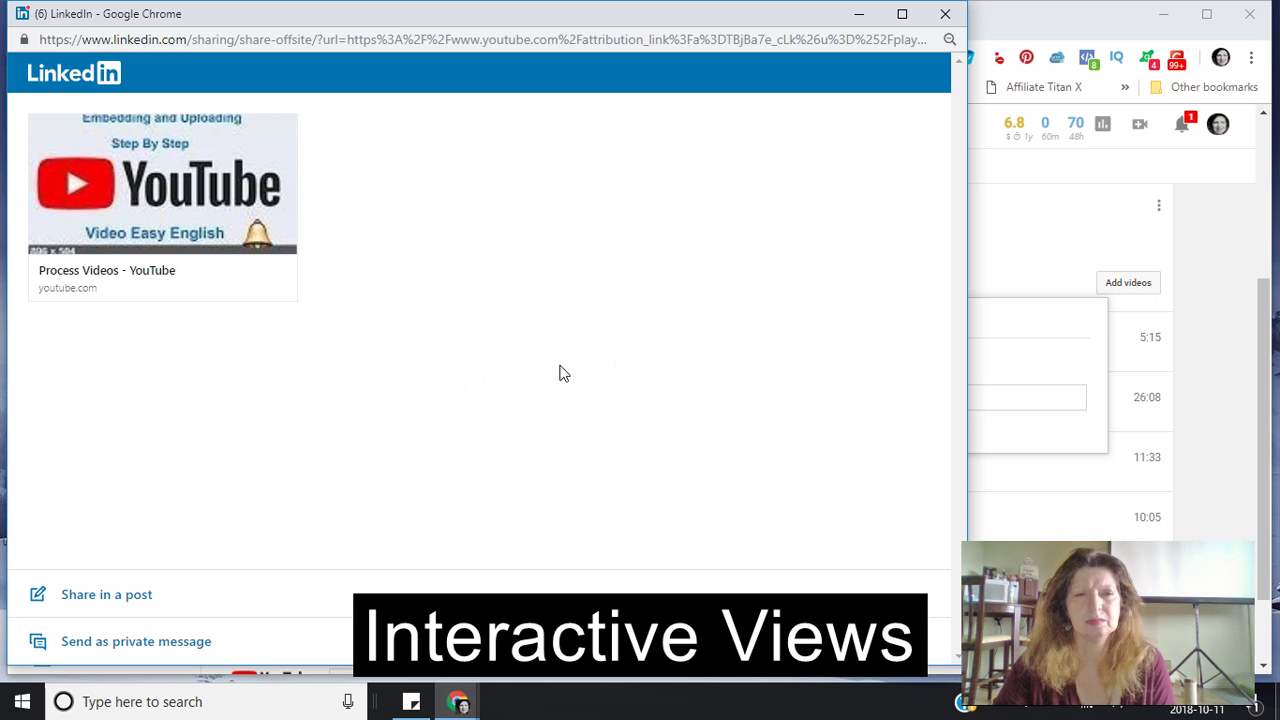
left_click(118, 607)
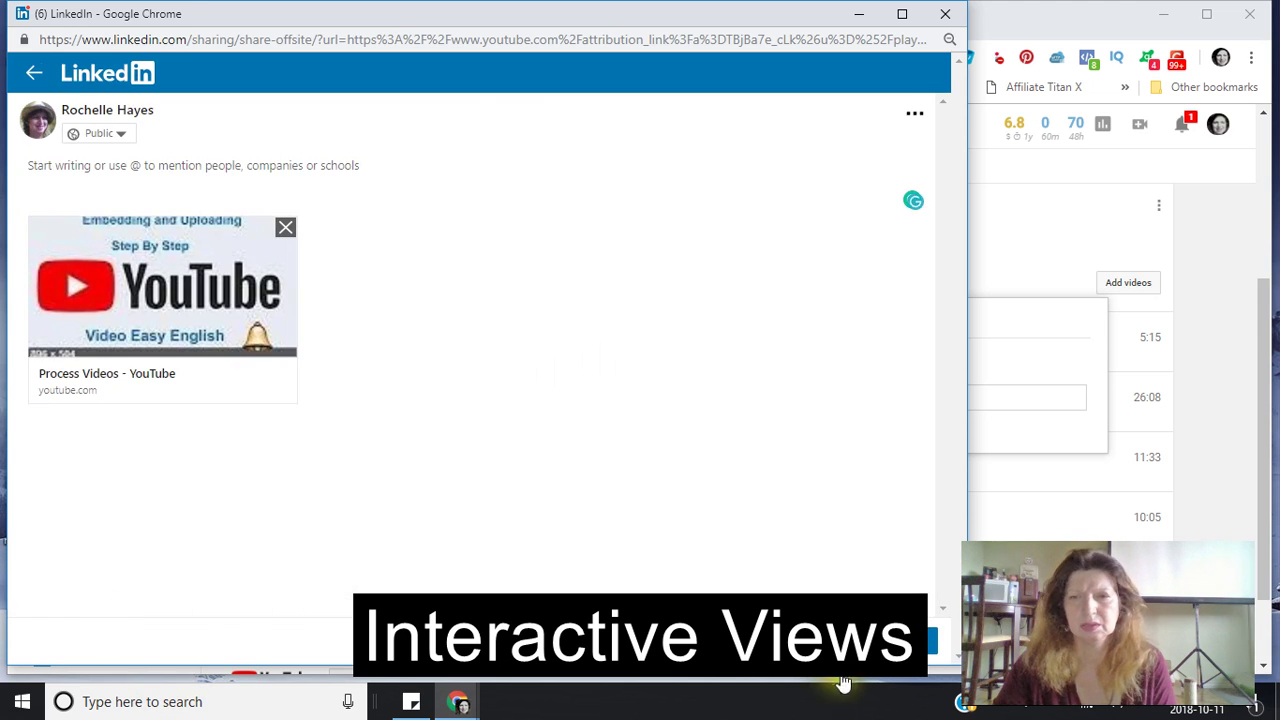
left_click(936, 645)
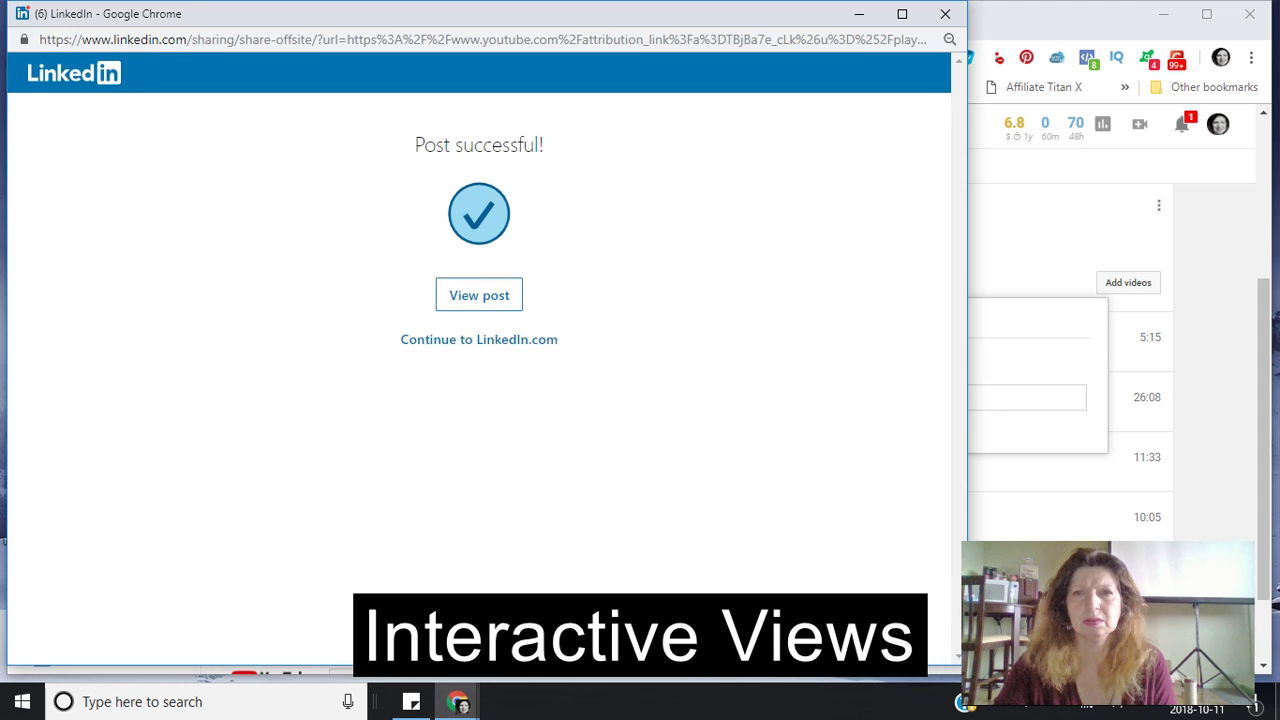
left_click(946, 14)
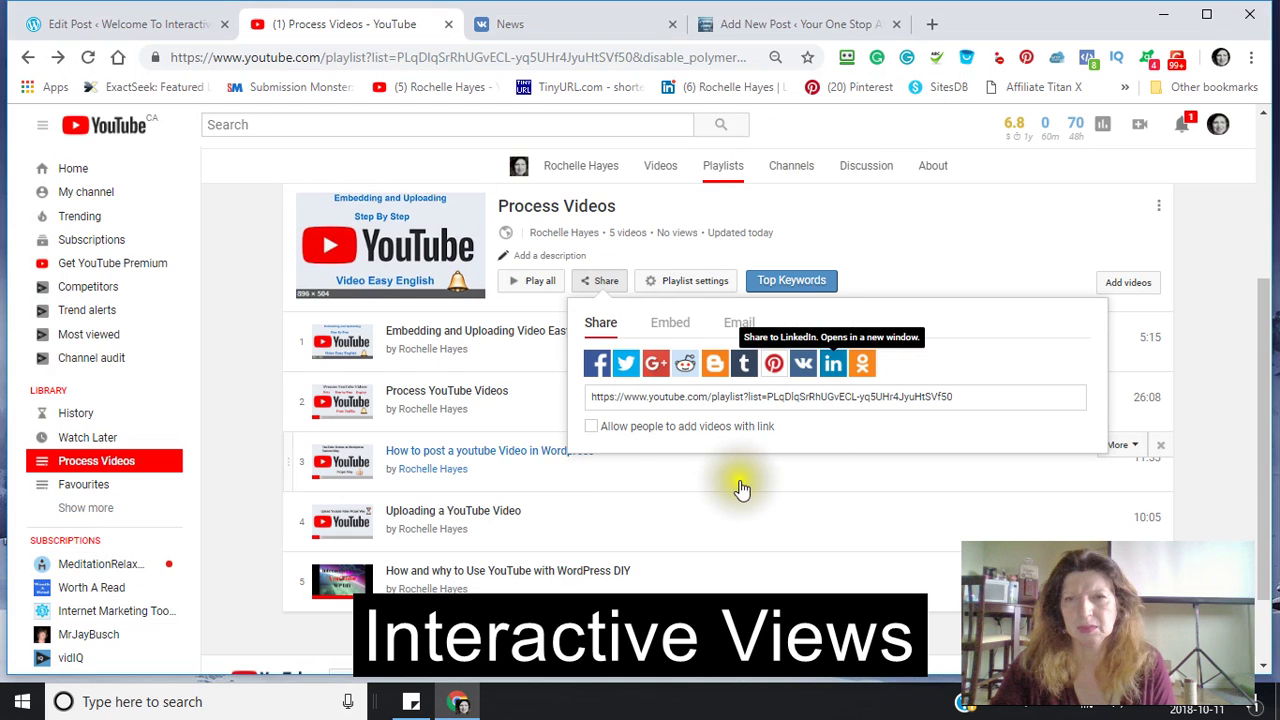
- Show the Top Keywords list for the Process Videos playlist
left_click(860, 397)
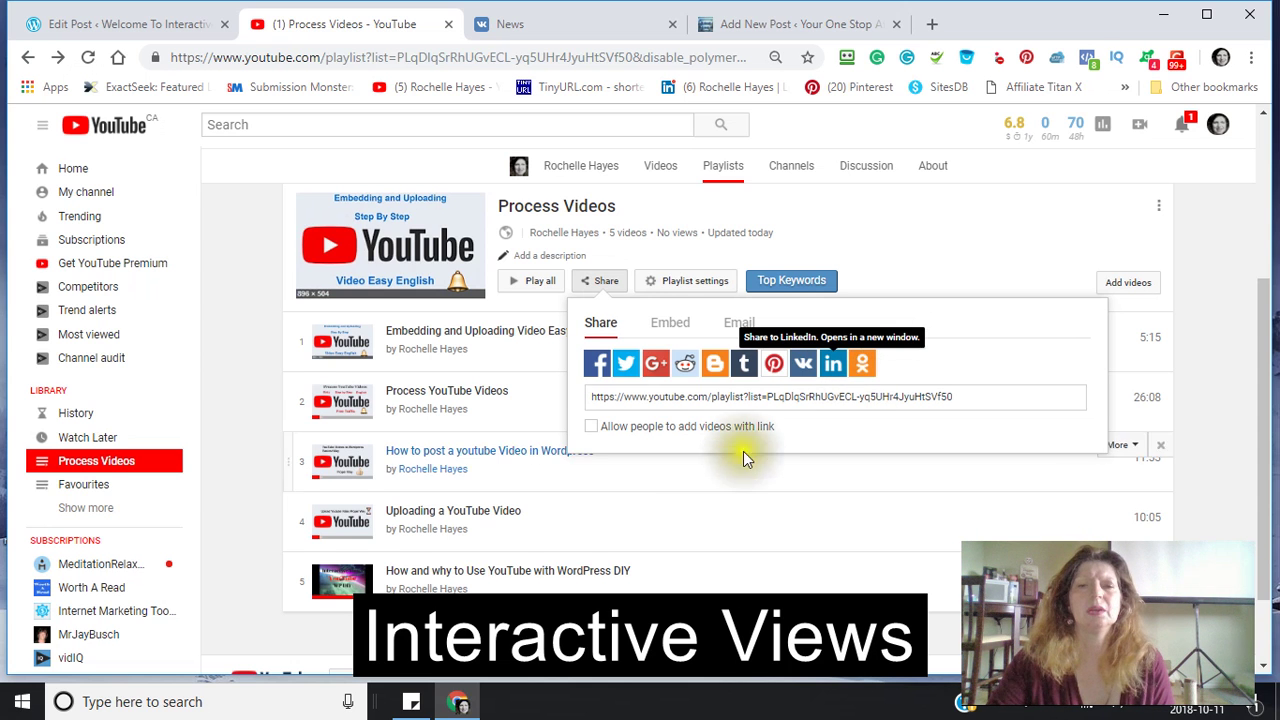
scroll(738, 488, "down", 1)
scroll(738, 490, "up", 3)
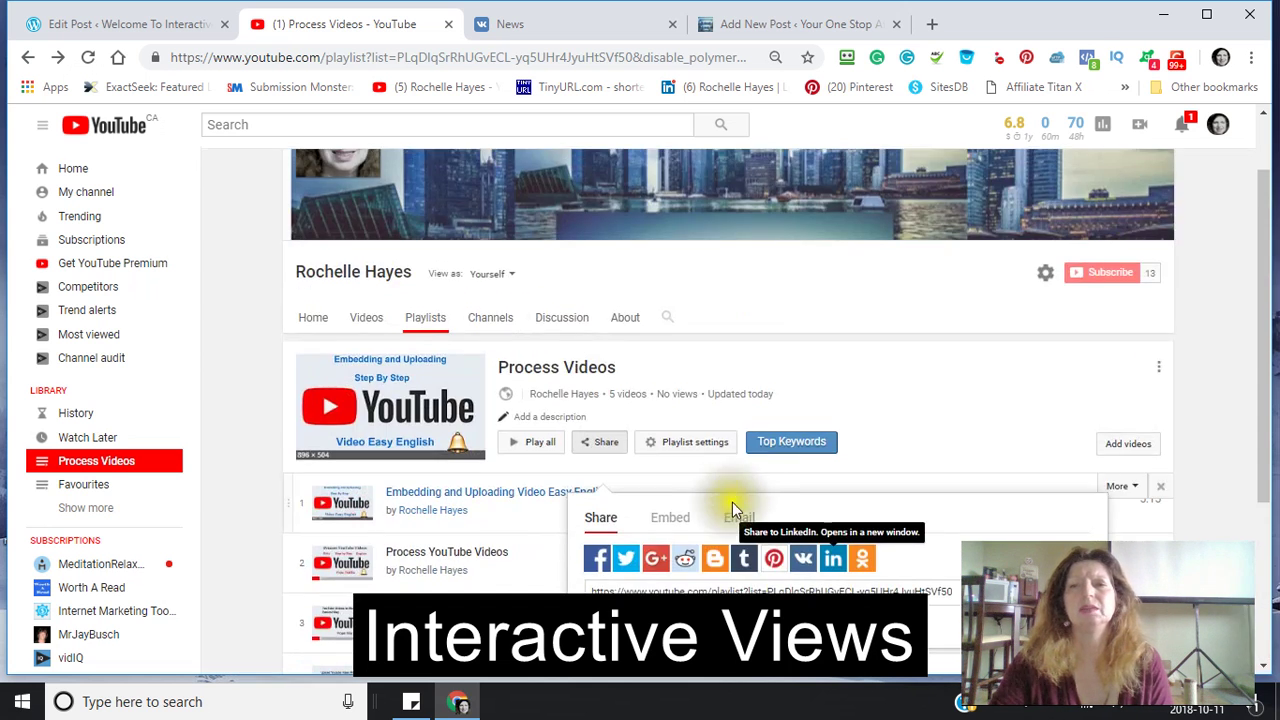
scroll(729, 506, "down", 2)
scroll(734, 537, "up", 1)
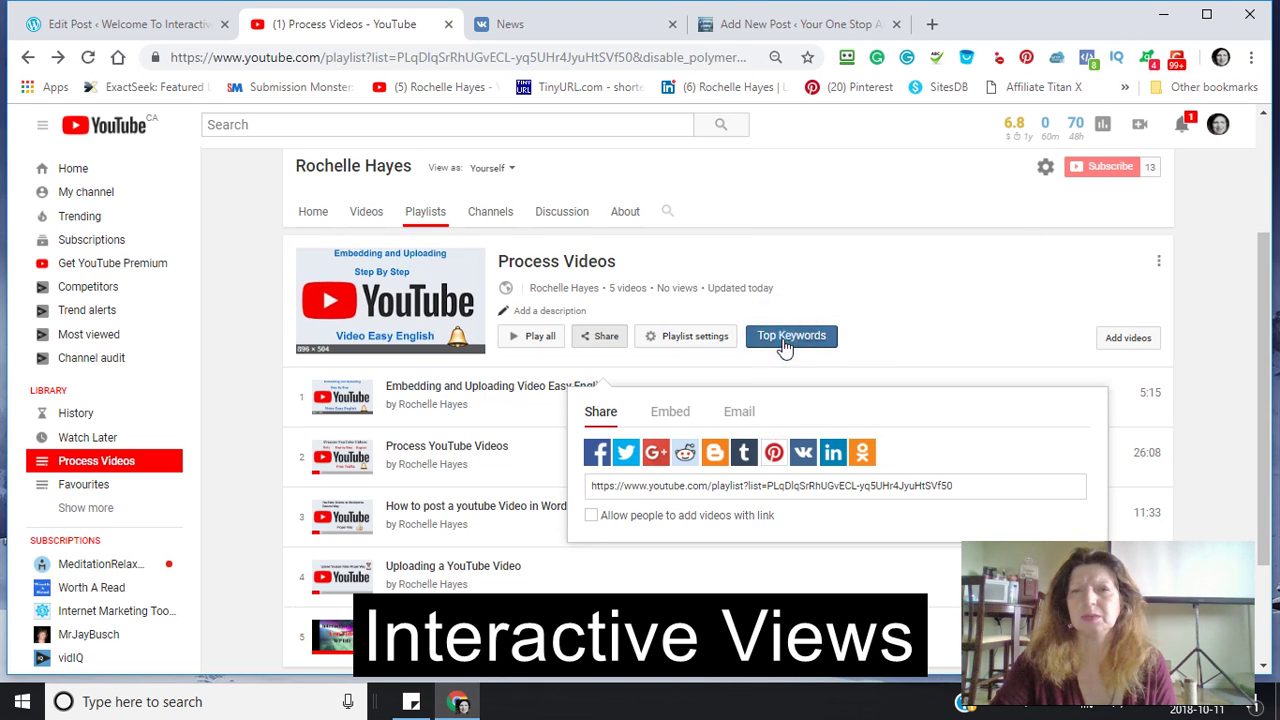
left_click(785, 340)
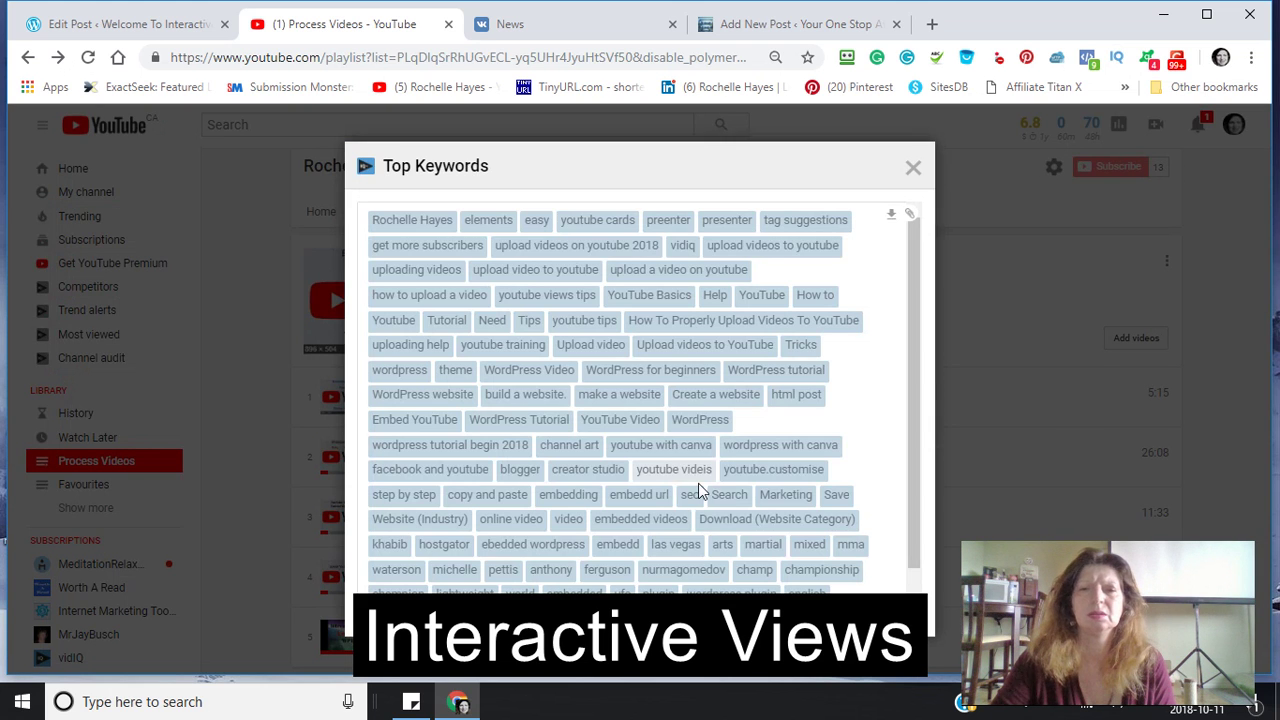
scroll(851, 409, "down", 1)
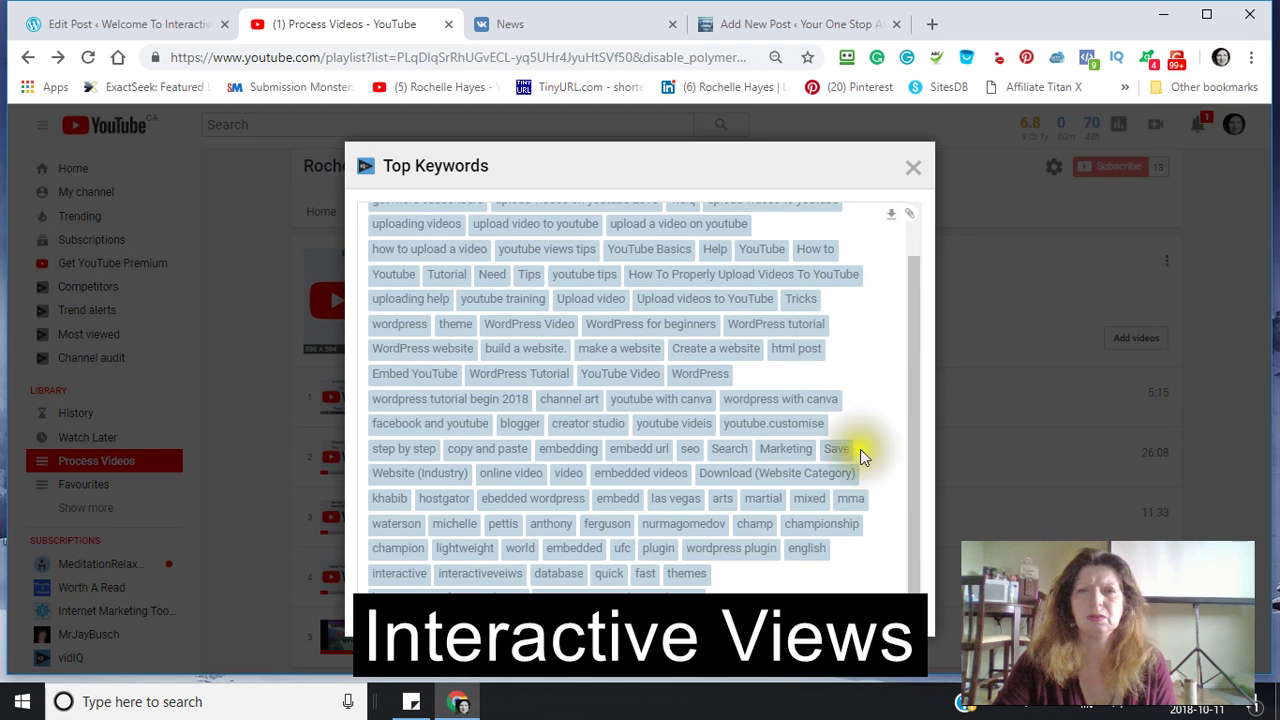
scroll(855, 480, "up", 1)
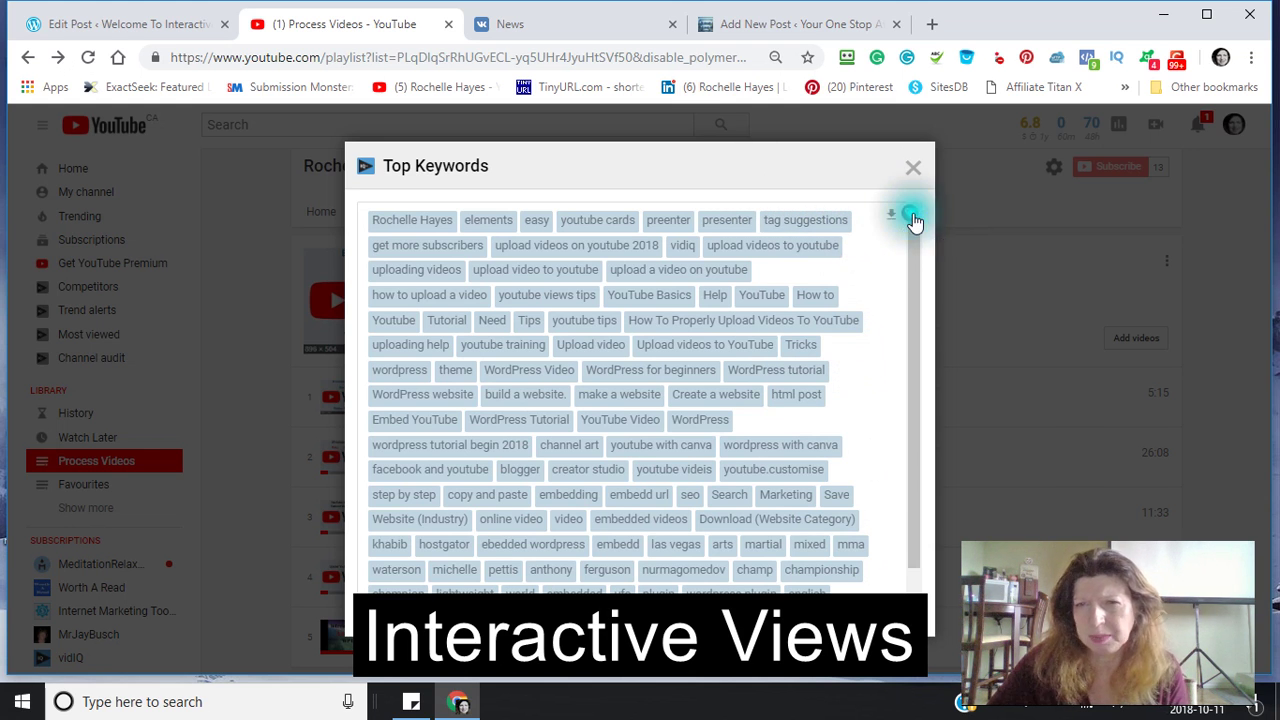
- Bring up Sticky Notes and nudge the rightmost note slightly up and left
left_click(408, 705)
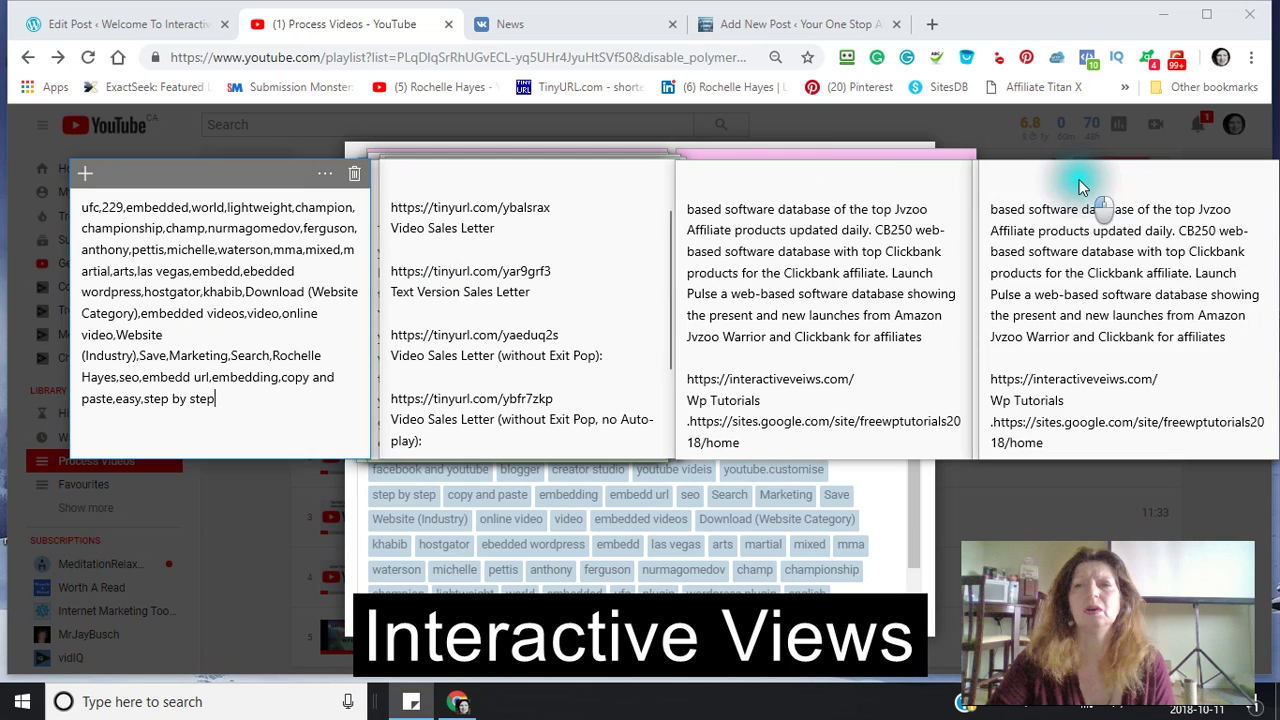
left_click_drag(1079, 179, 813, 190)
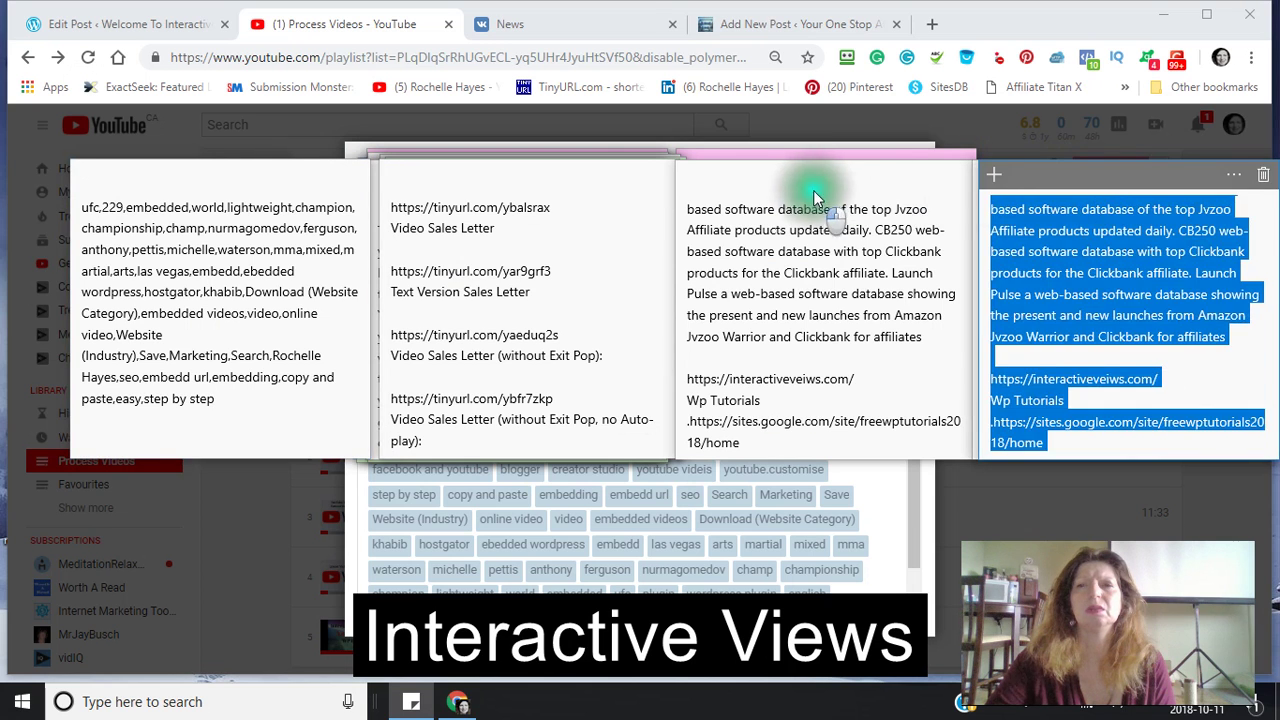
left_click_drag(1125, 176, 1100, 167)
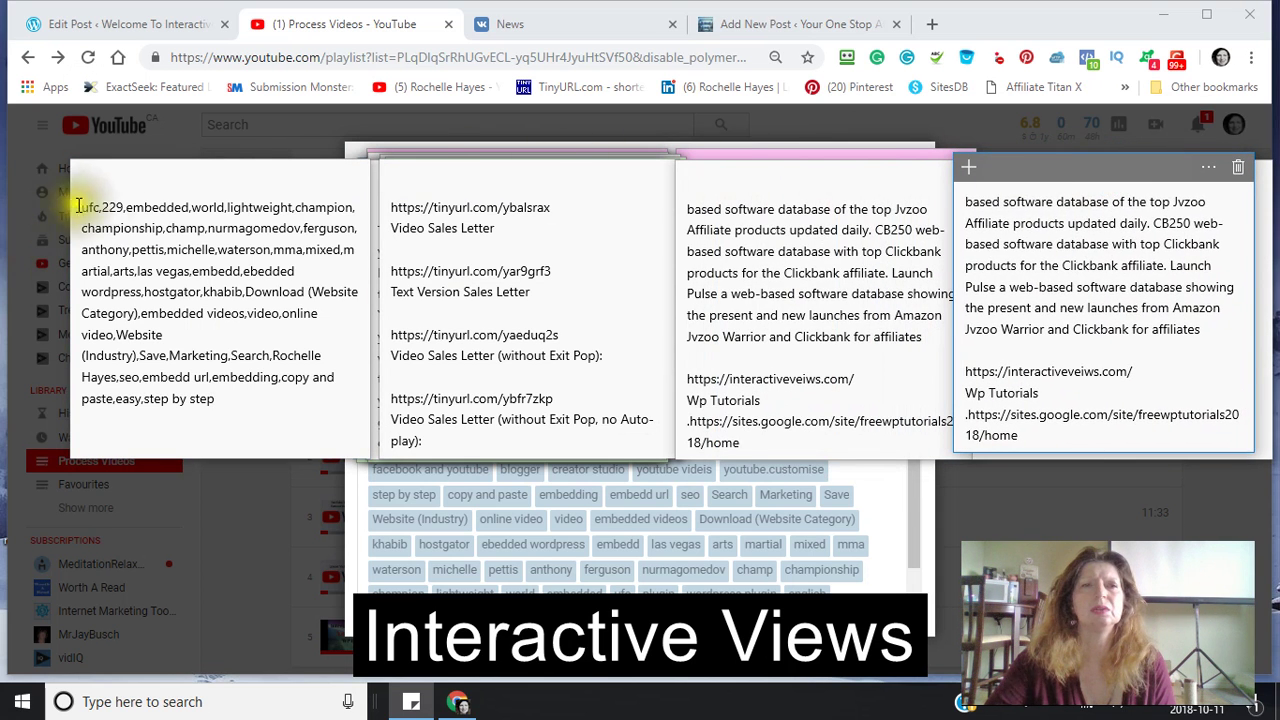
- Add a new pink sticky note and paste the comma-separated keyword list into it
left_click(970, 170)
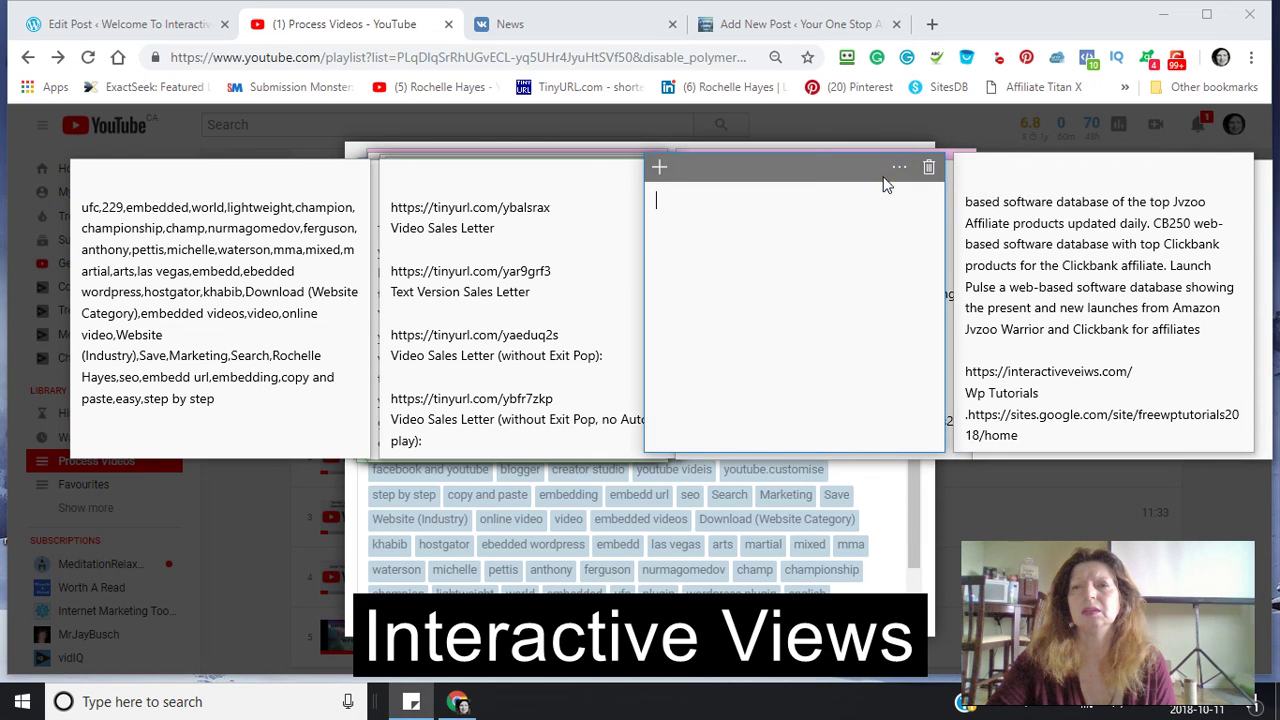
left_click(899, 168)
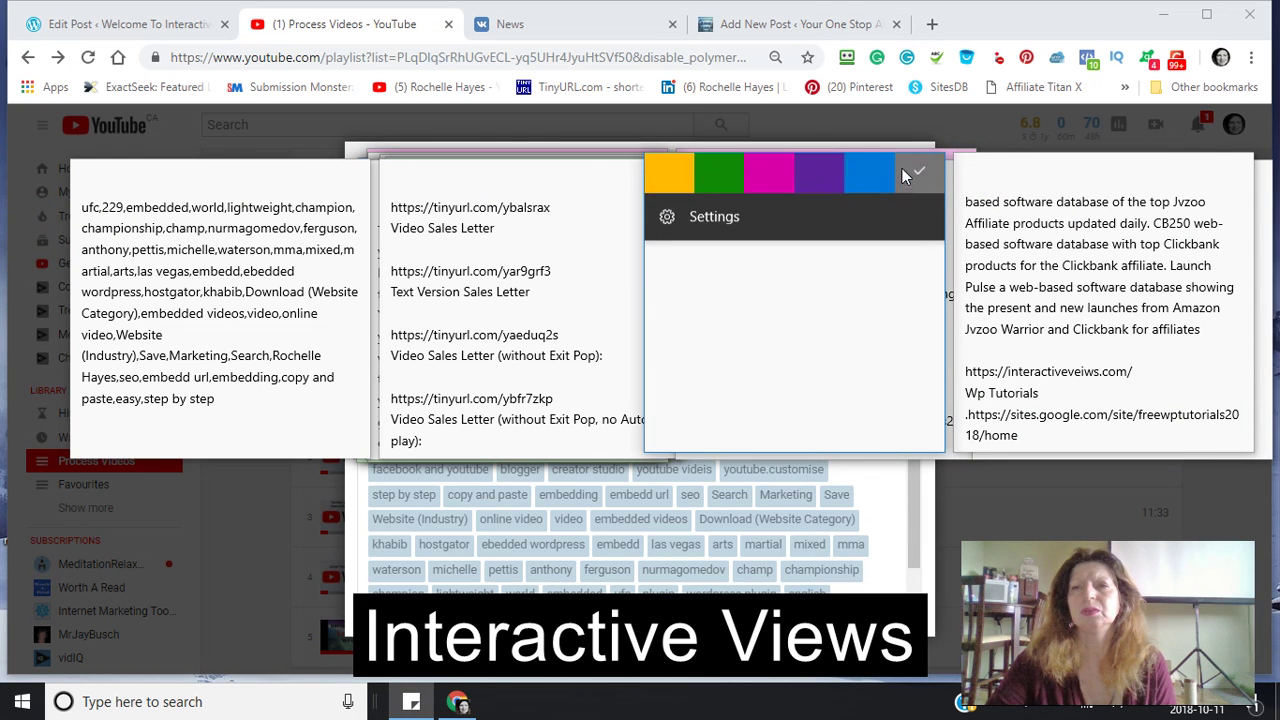
left_click(780, 176)
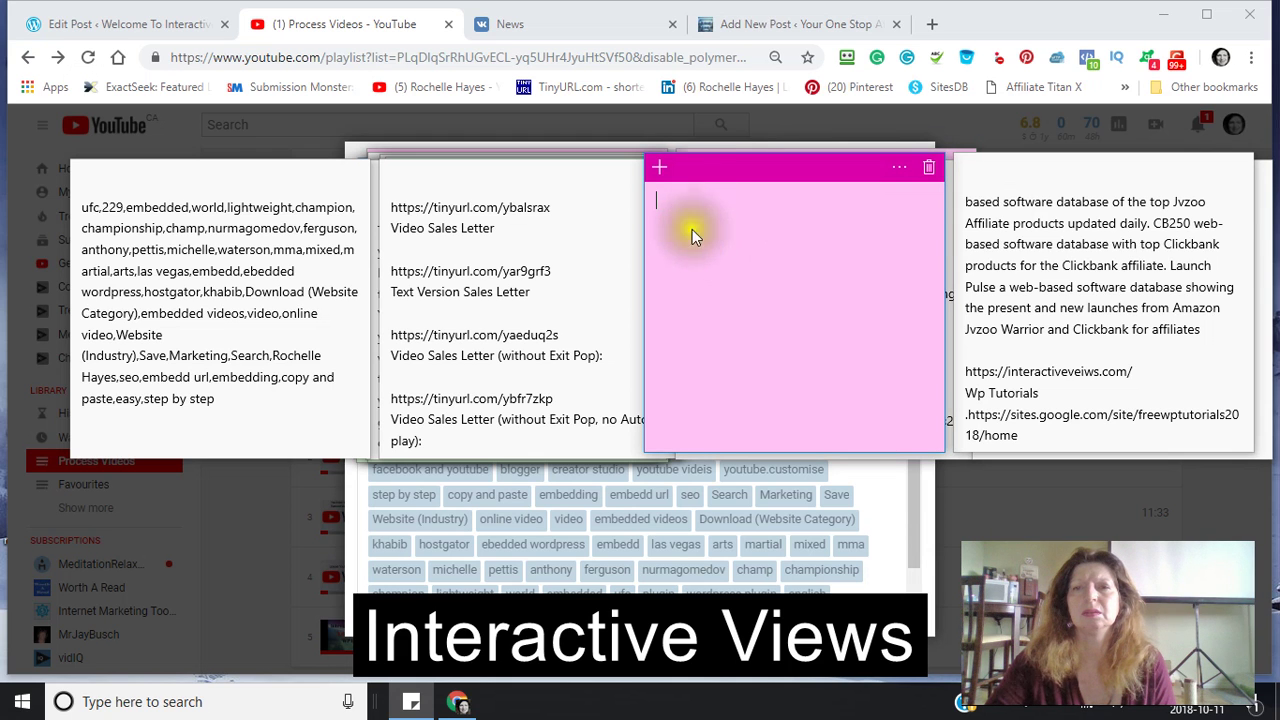
right_click(694, 229)
left_click(702, 205)
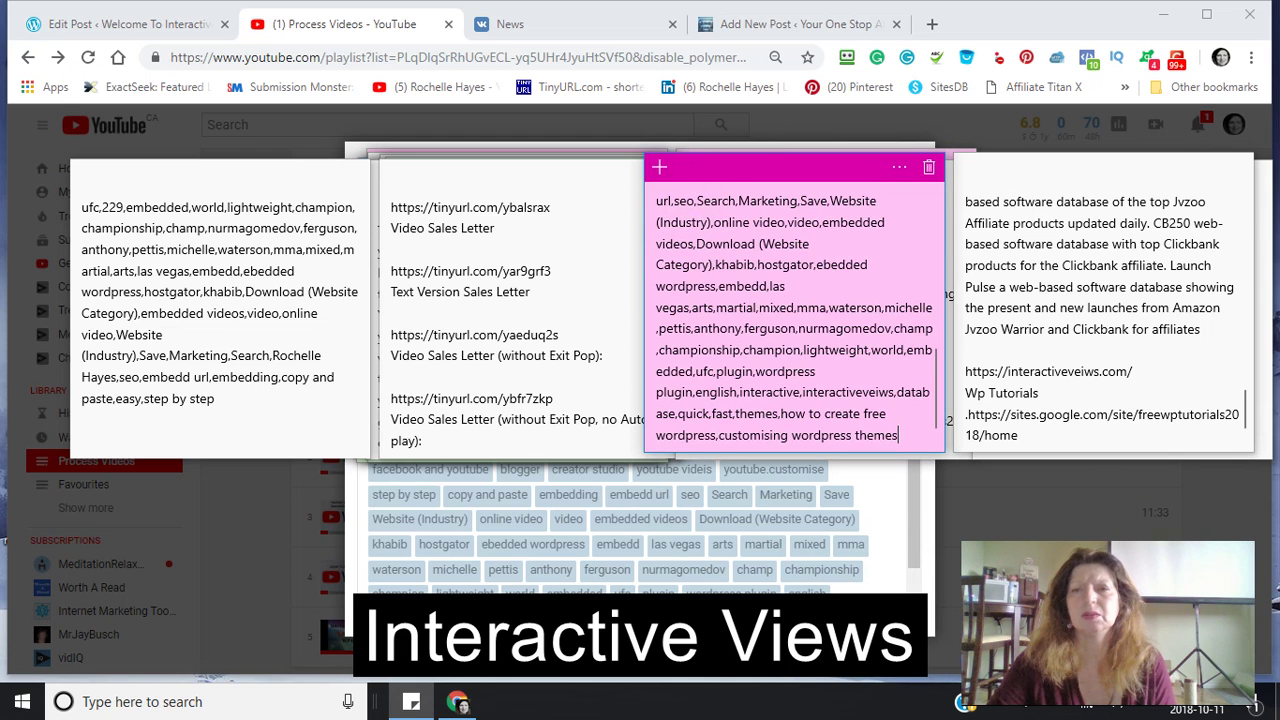
left_click(1010, 533)
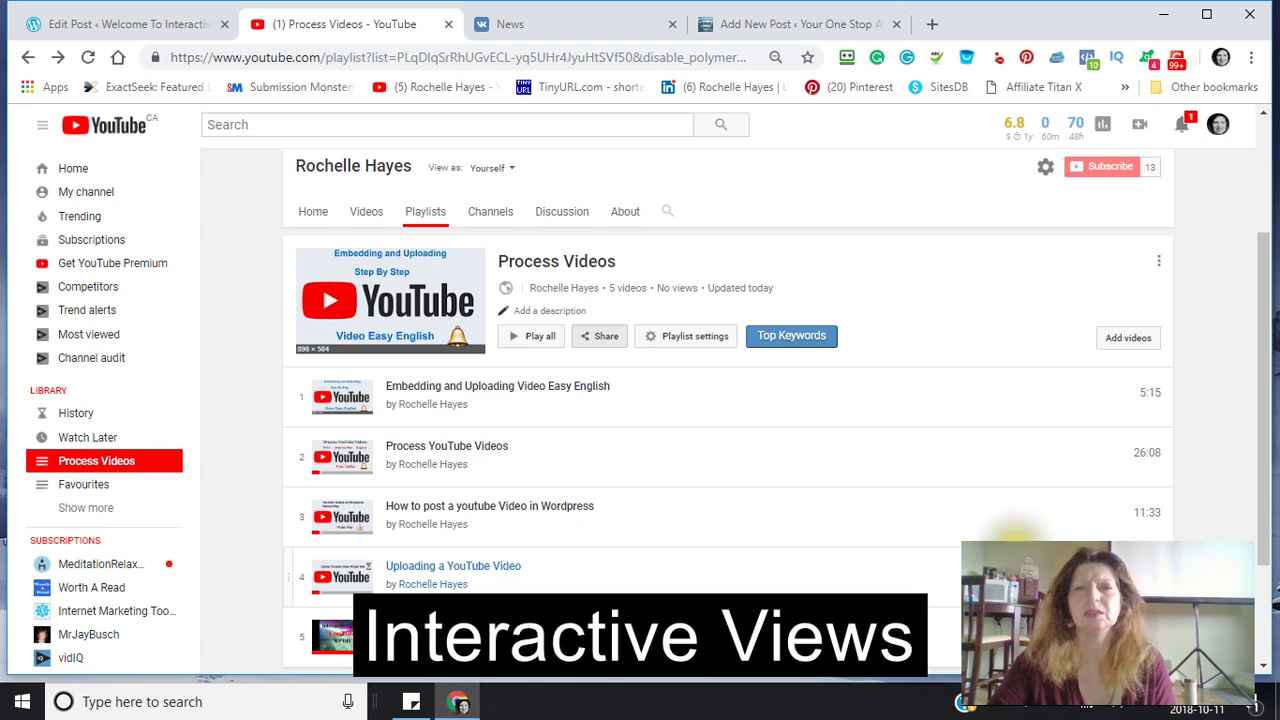
left_click(793, 338)
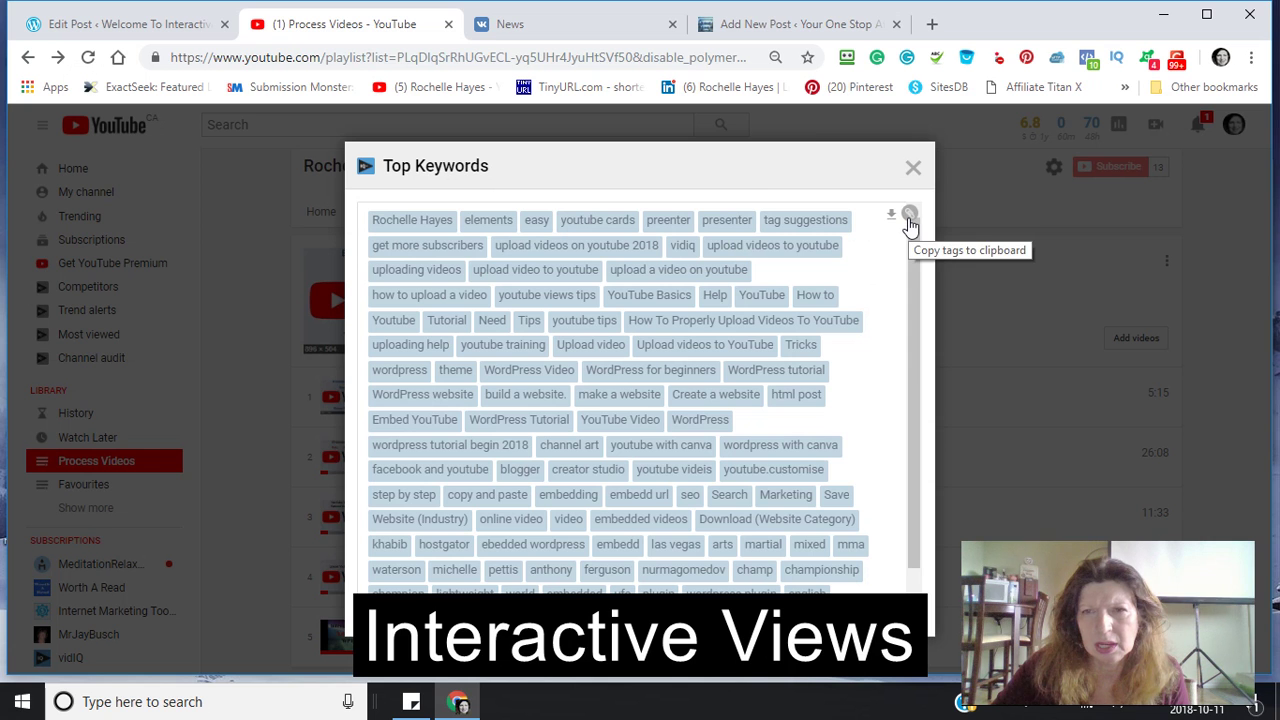
left_click(913, 168)
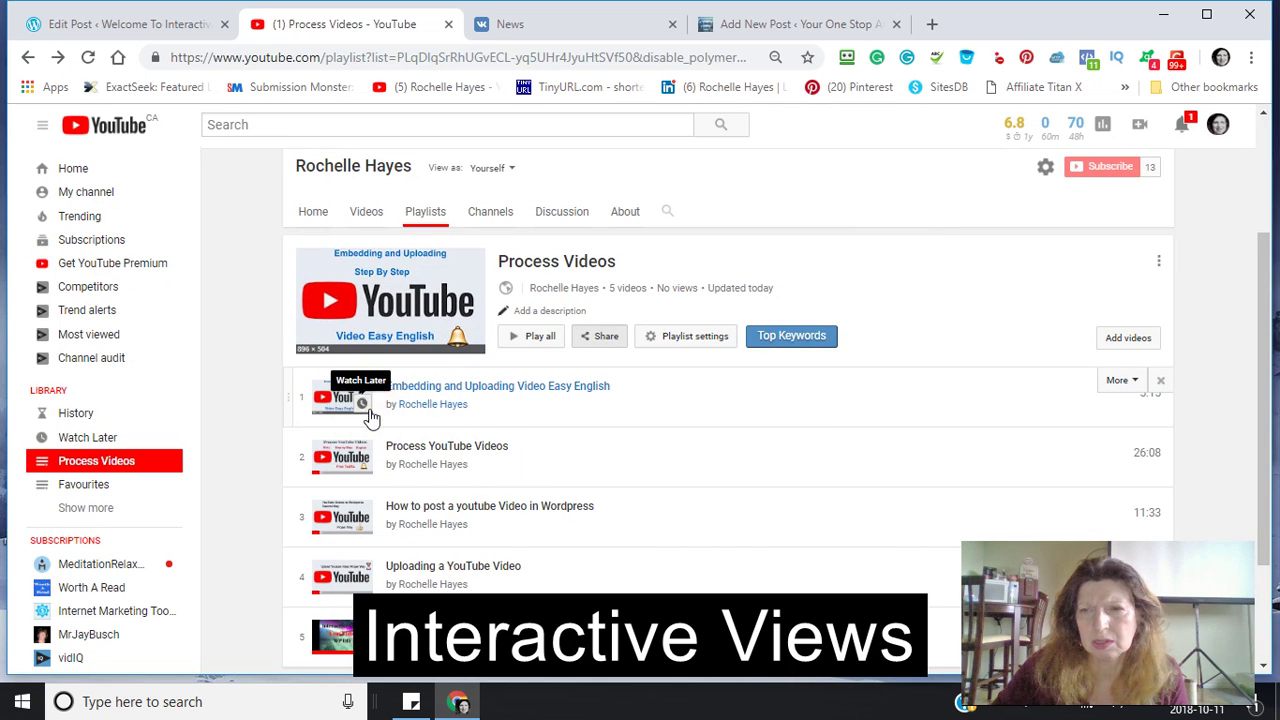
scroll(560, 417, "down", 3)
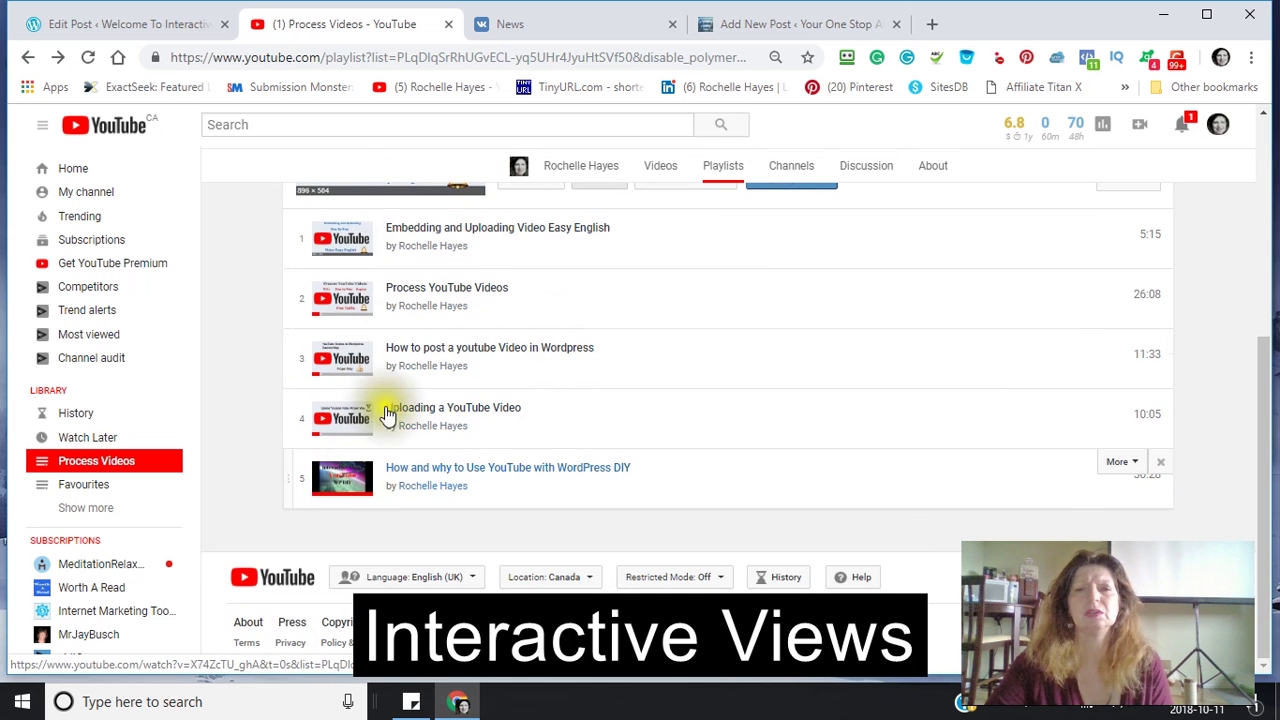
scroll(440, 410, "up", 3)
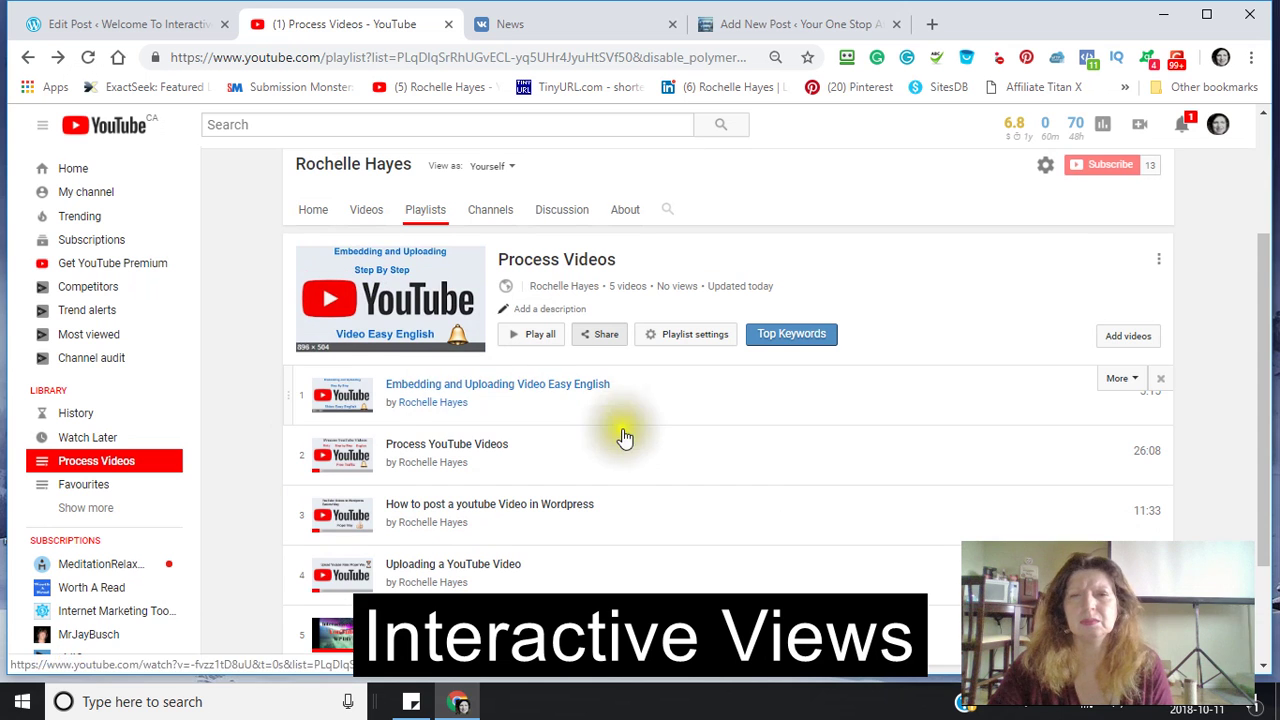
scroll(588, 428, "down", 1)
scroll(588, 428, "down", 1)
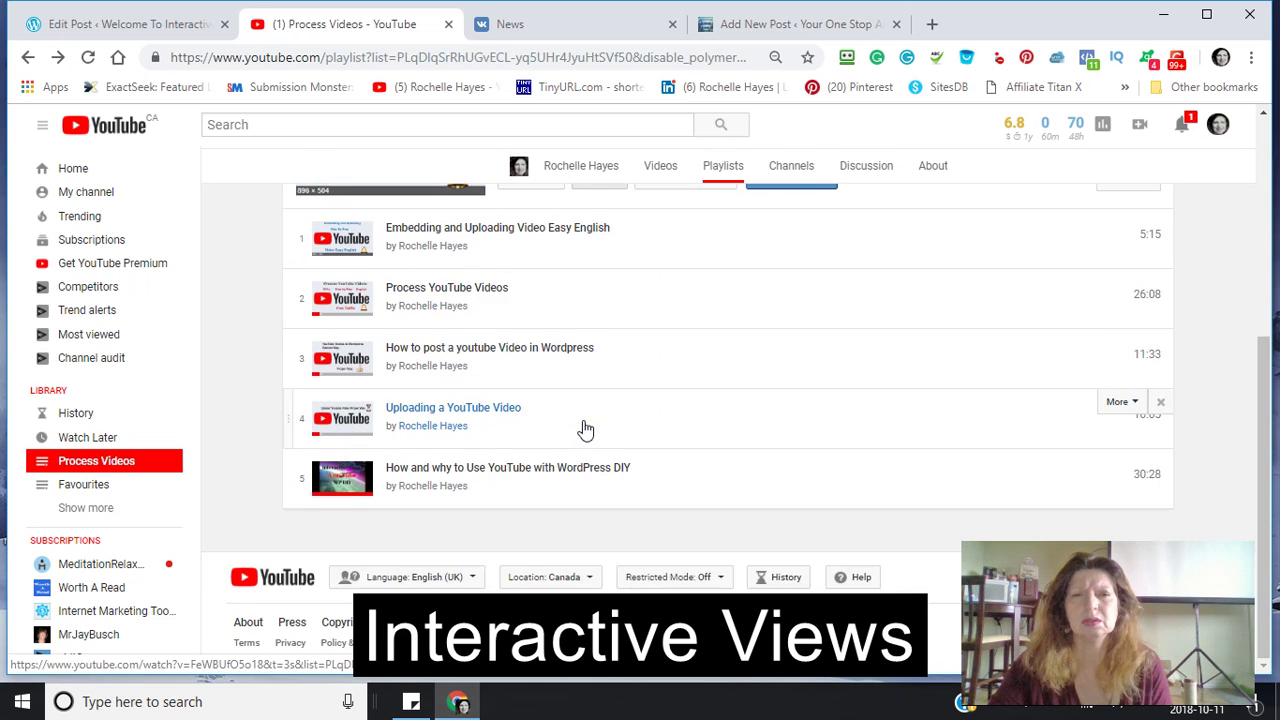
scroll(588, 428, "up", 2)
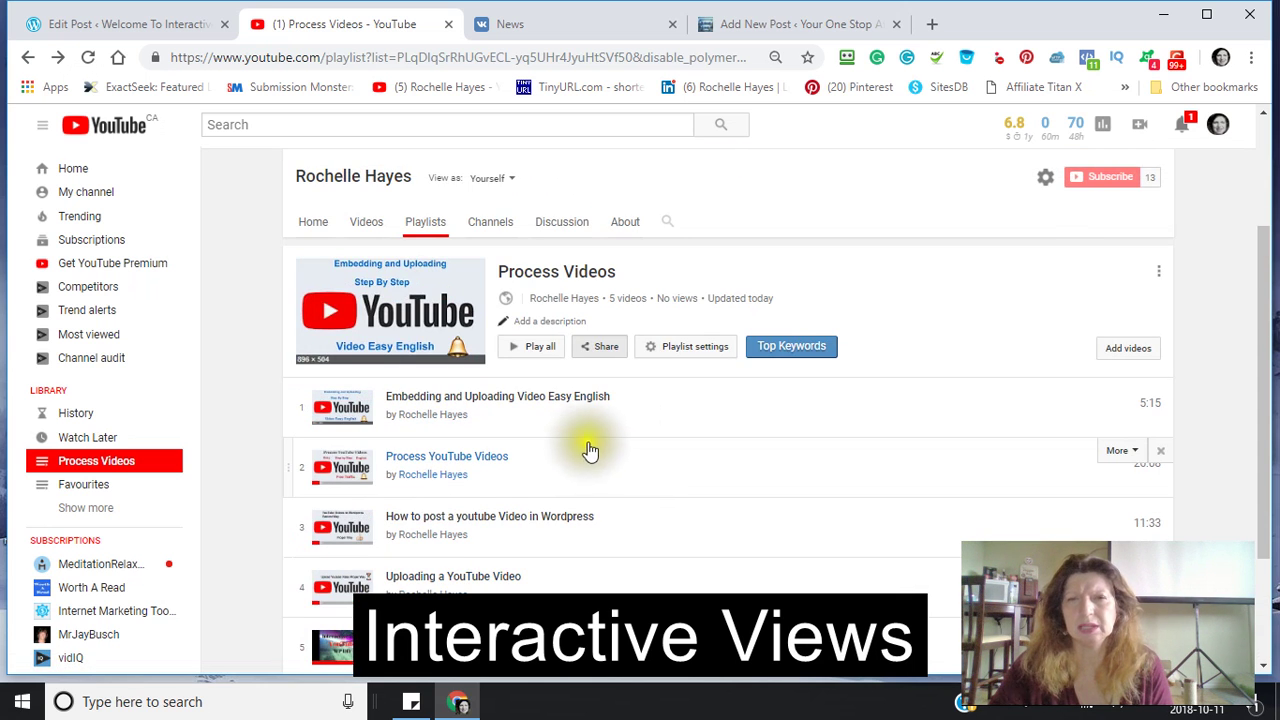
- Set the Process Videos playlist ordering to Date added (newest) and save the settings
left_click(653, 348)
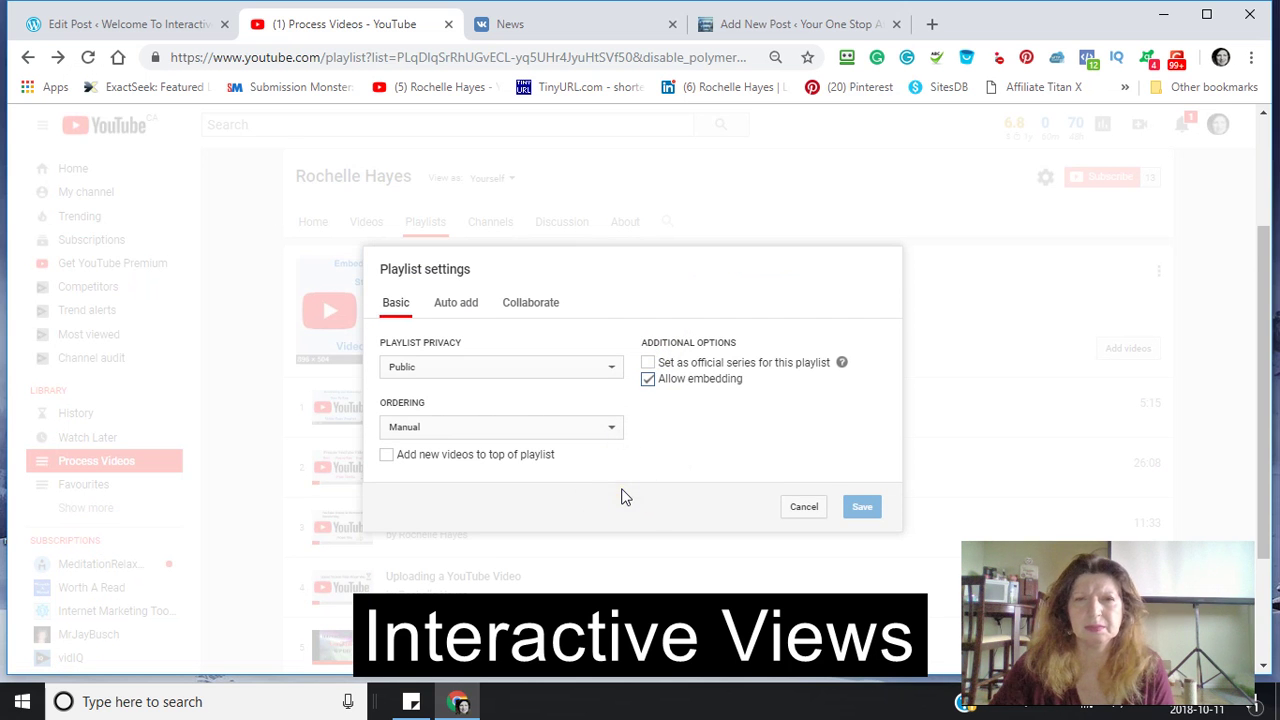
left_click(462, 314)
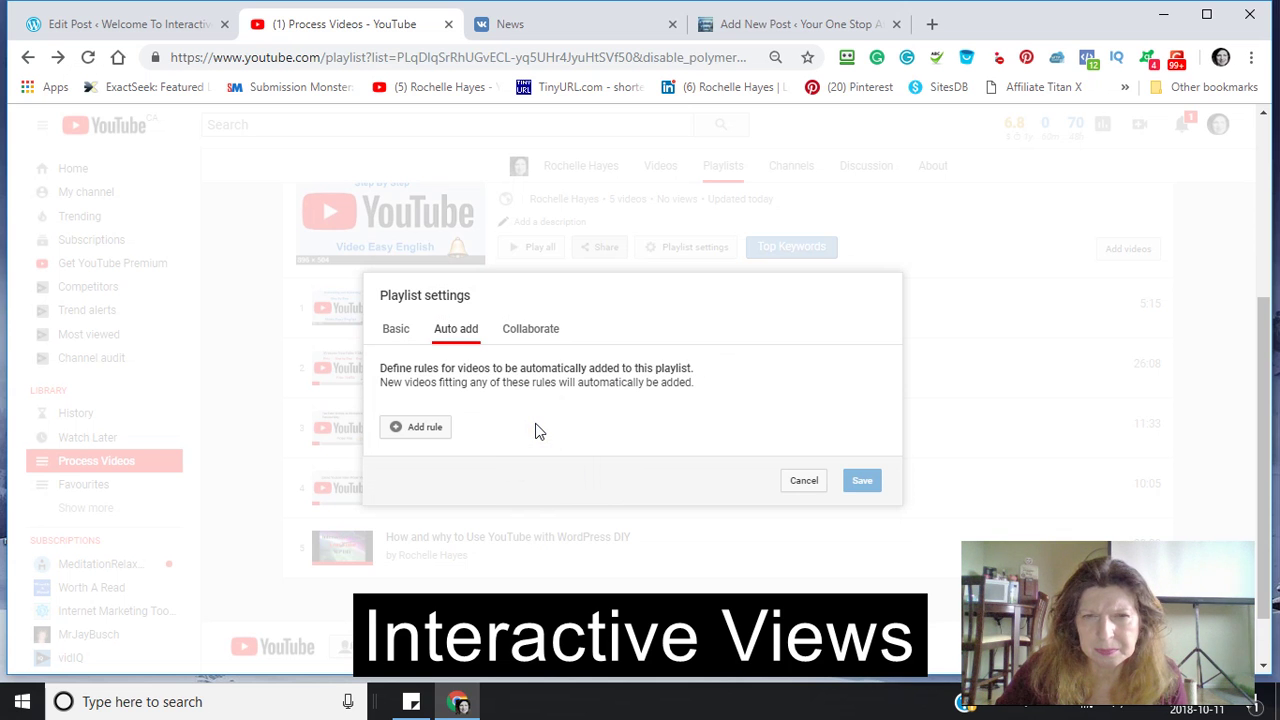
left_click(398, 332)
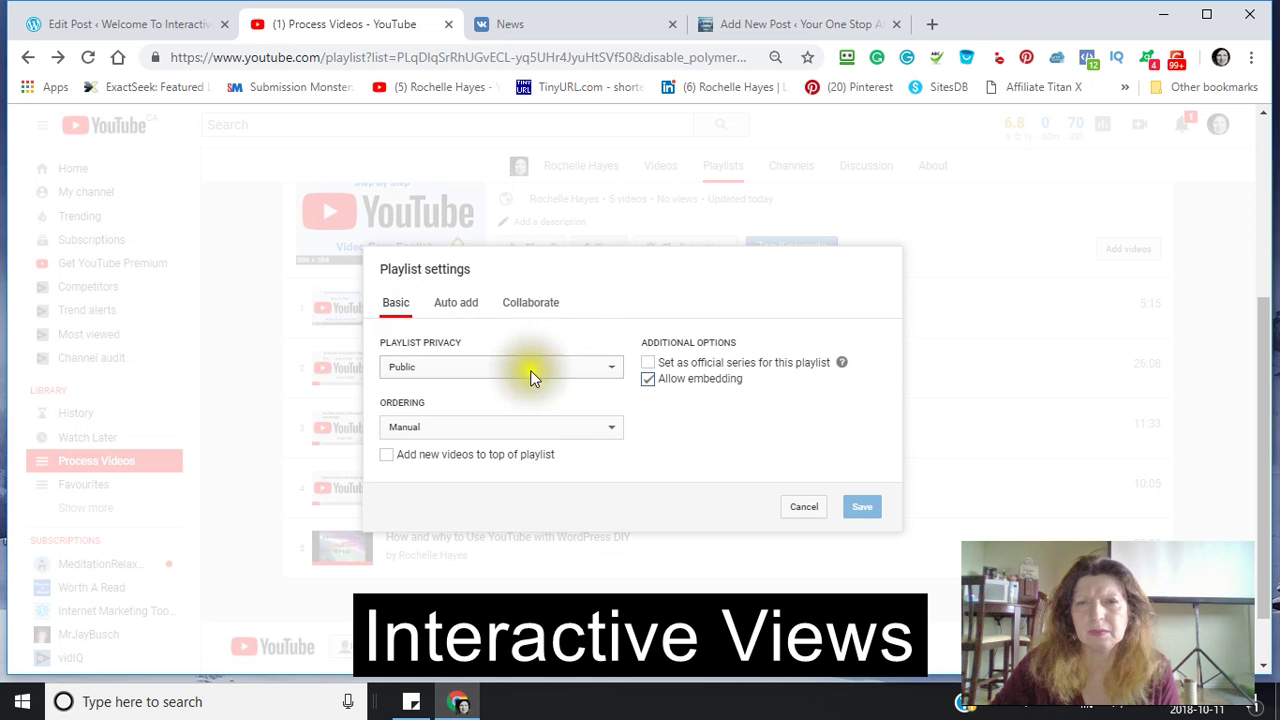
scroll(524, 345, "down", 1)
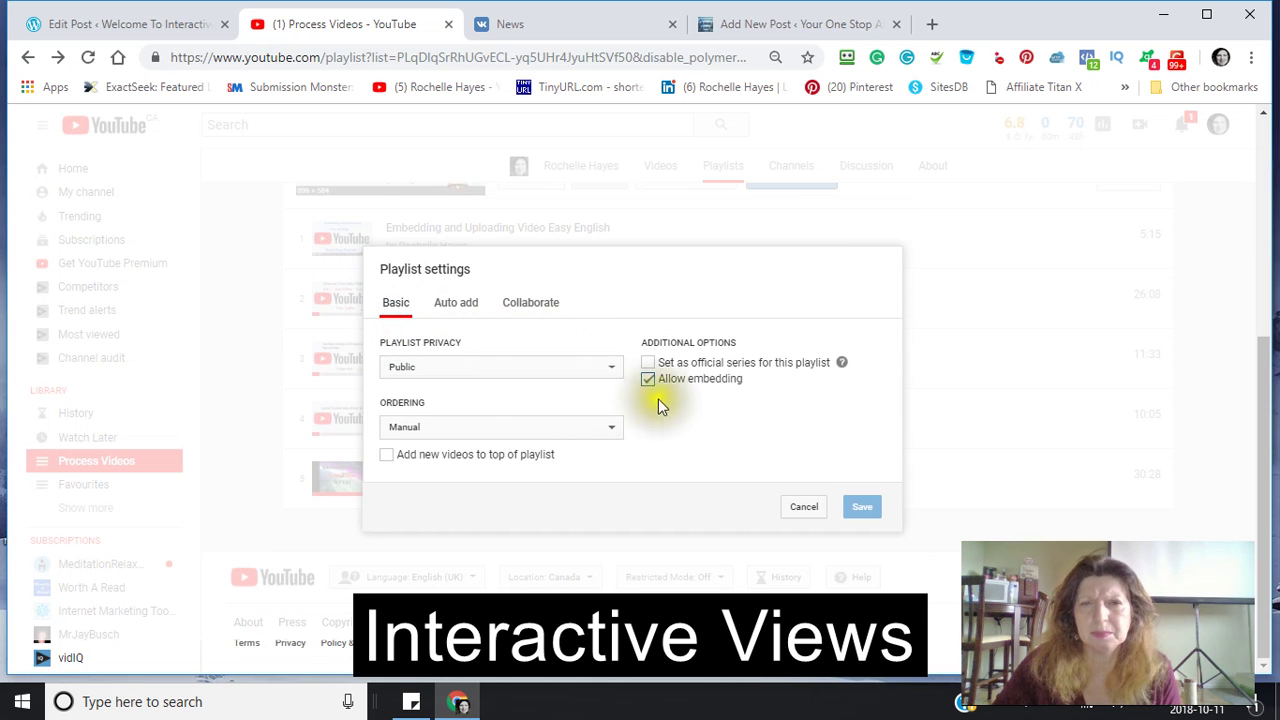
left_click(612, 432)
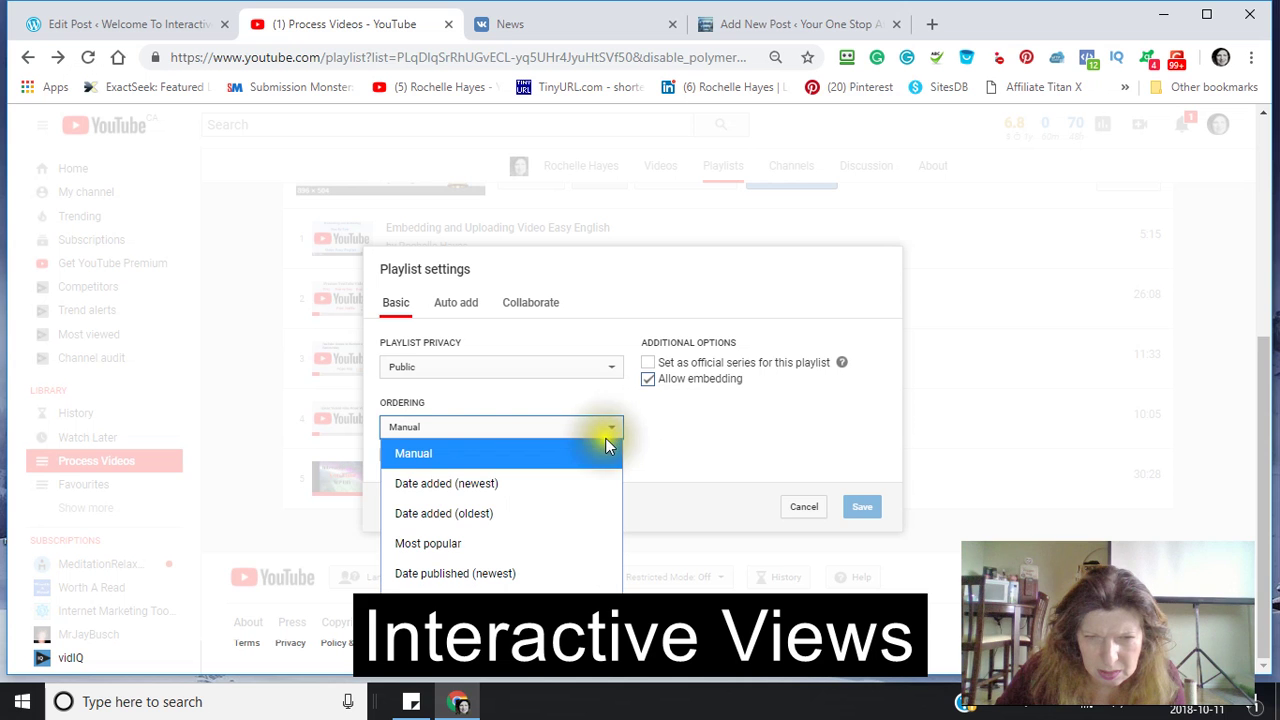
left_click(588, 483)
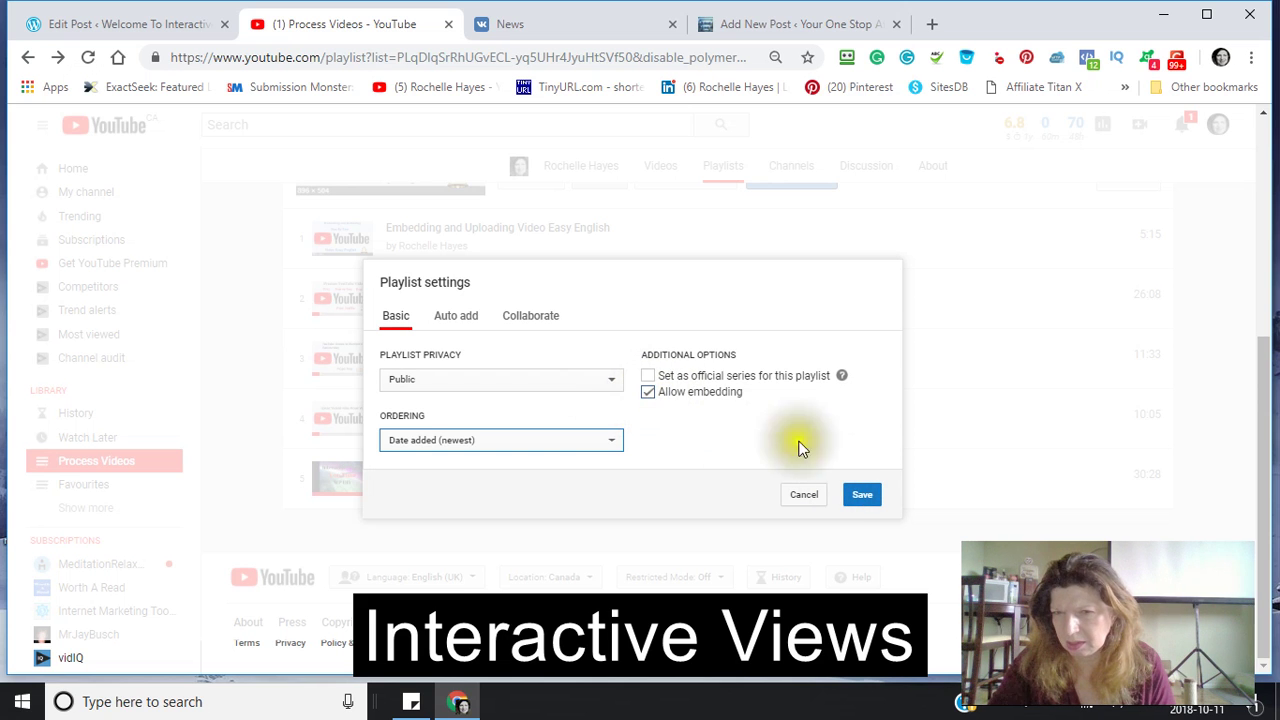
left_click(862, 498)
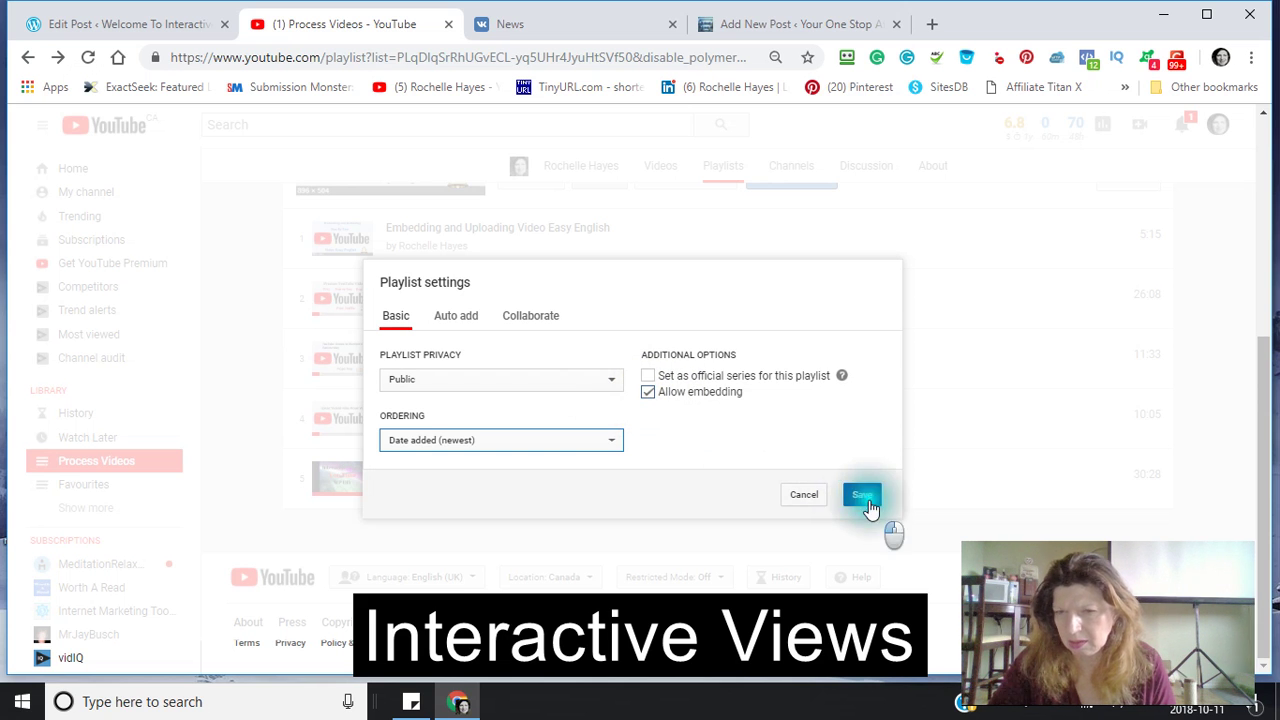
left_click(864, 498)
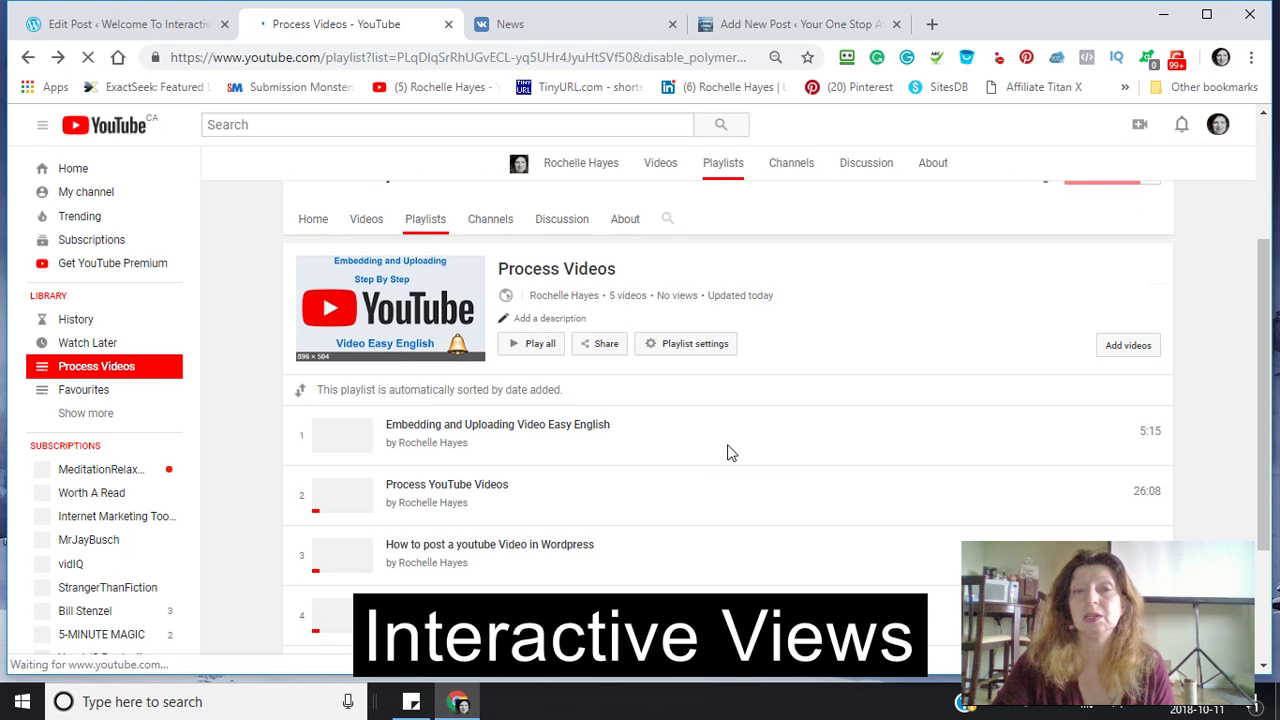
- Scroll through the reloaded playlist page showing all five videos
left_click(728, 453)
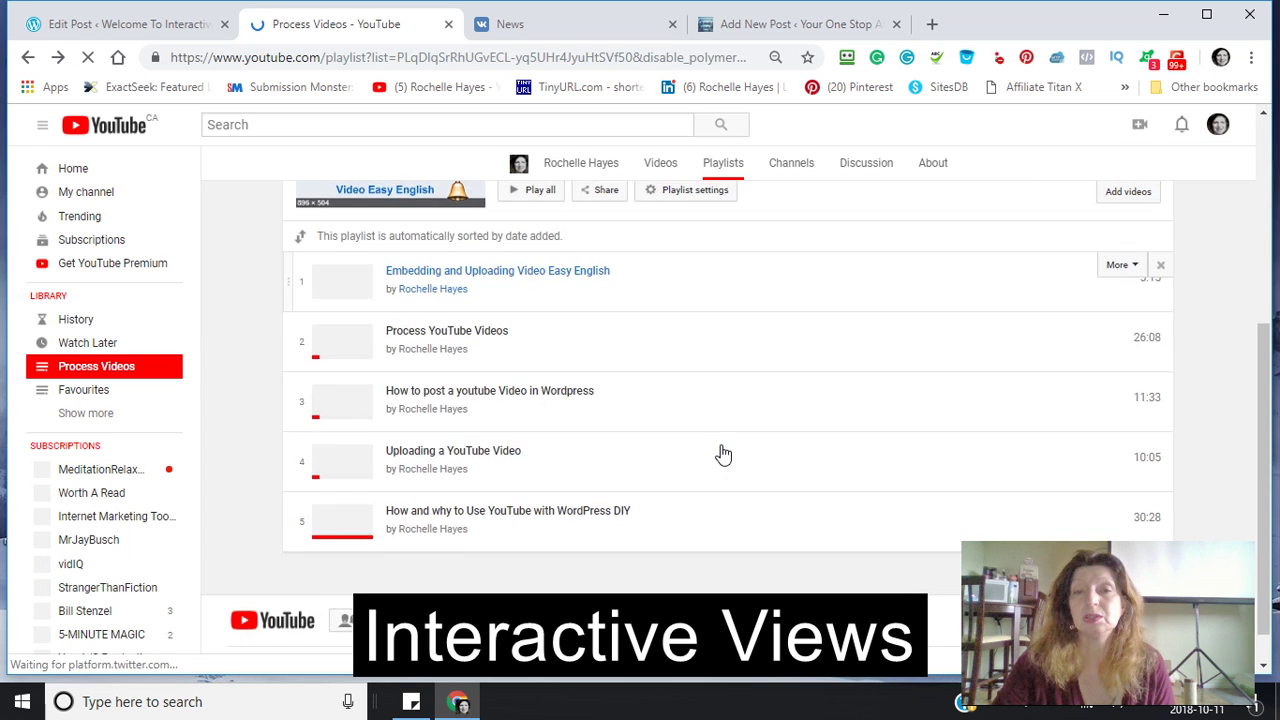
scroll(724, 453, "down", 1)
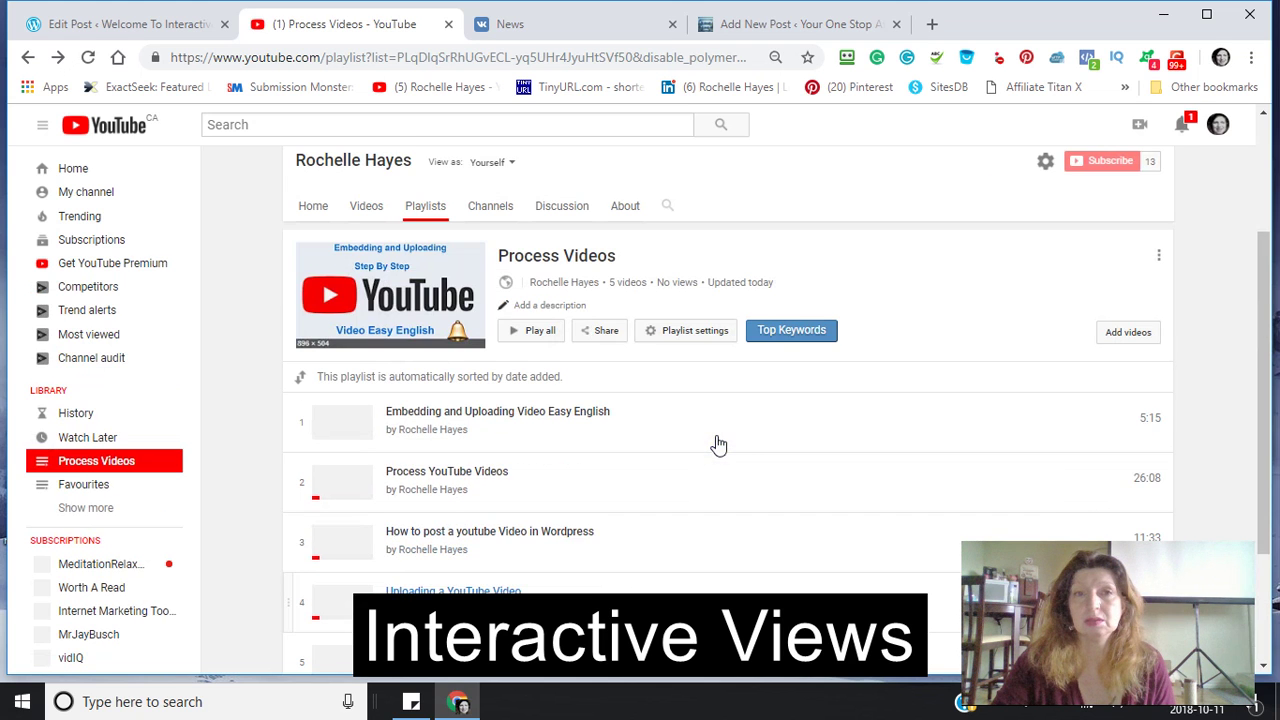
left_click(695, 457)
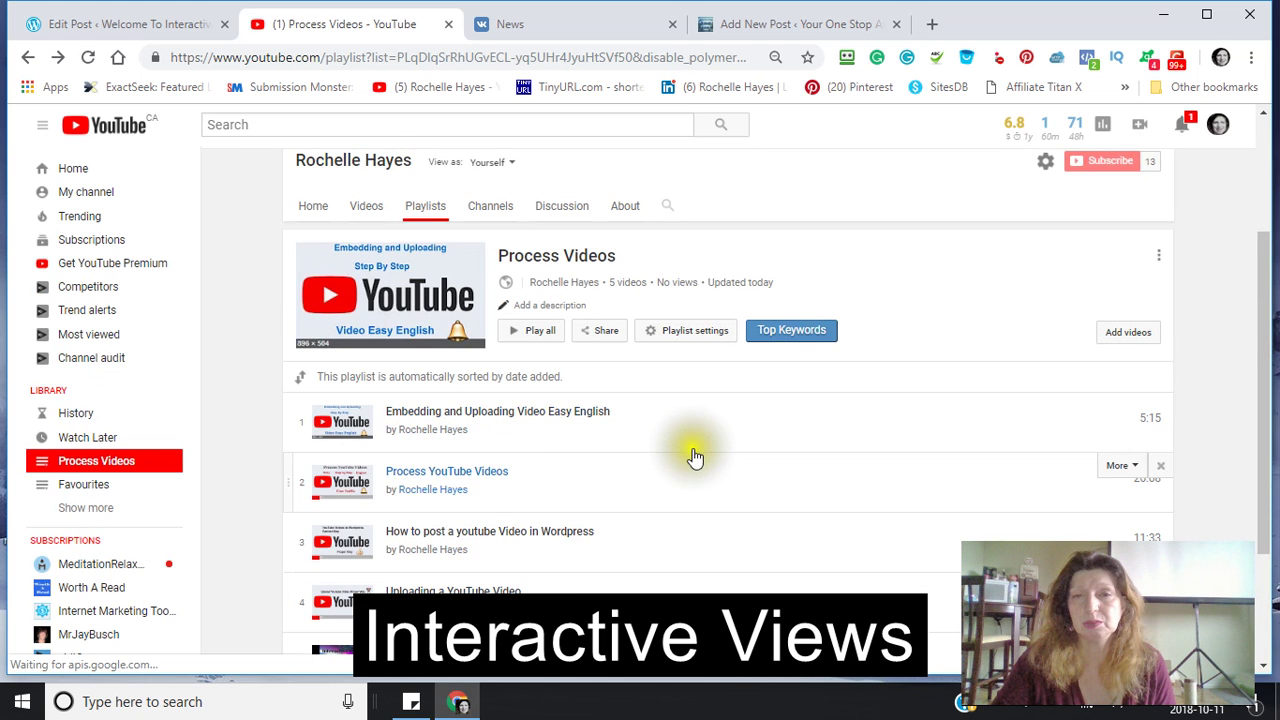
left_click(666, 437)
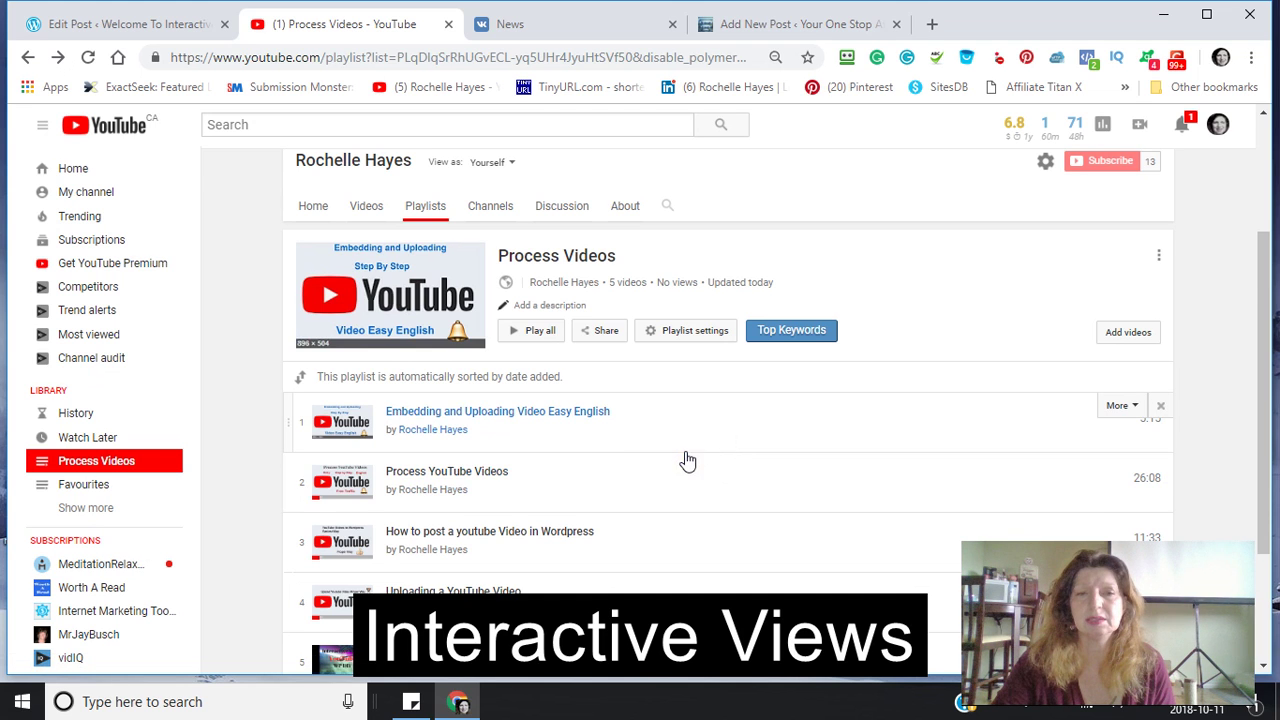
scroll(688, 460, "down", 1)
left_click(663, 429)
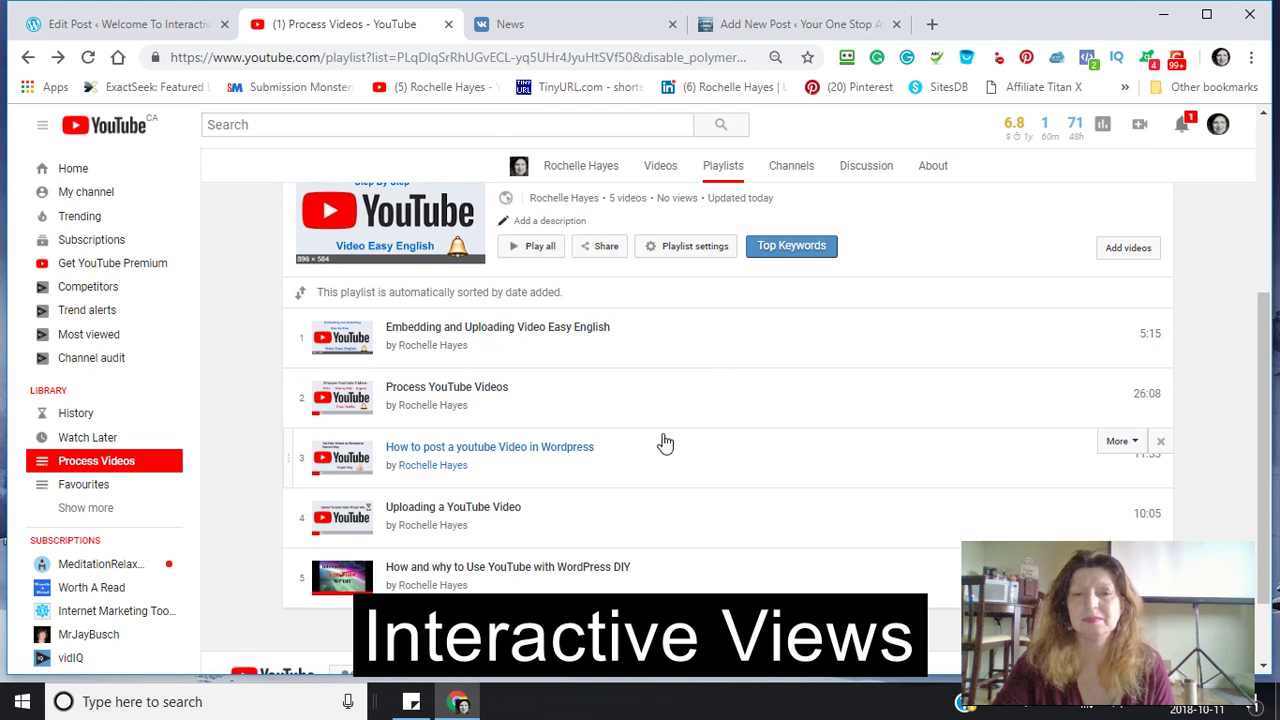
- Minimize Chrome and Sticky Notes, then launch Debut Video Capture Software from the Start menu
left_click(1163, 20)
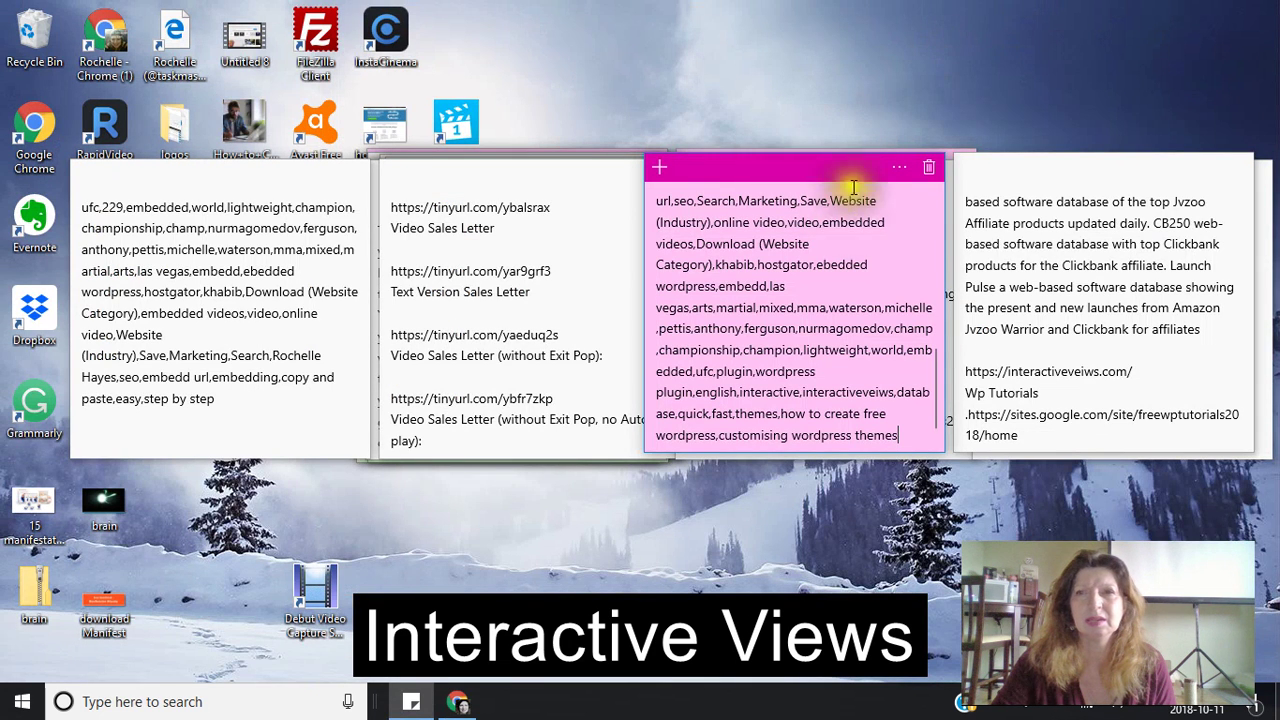
left_click(400, 708)
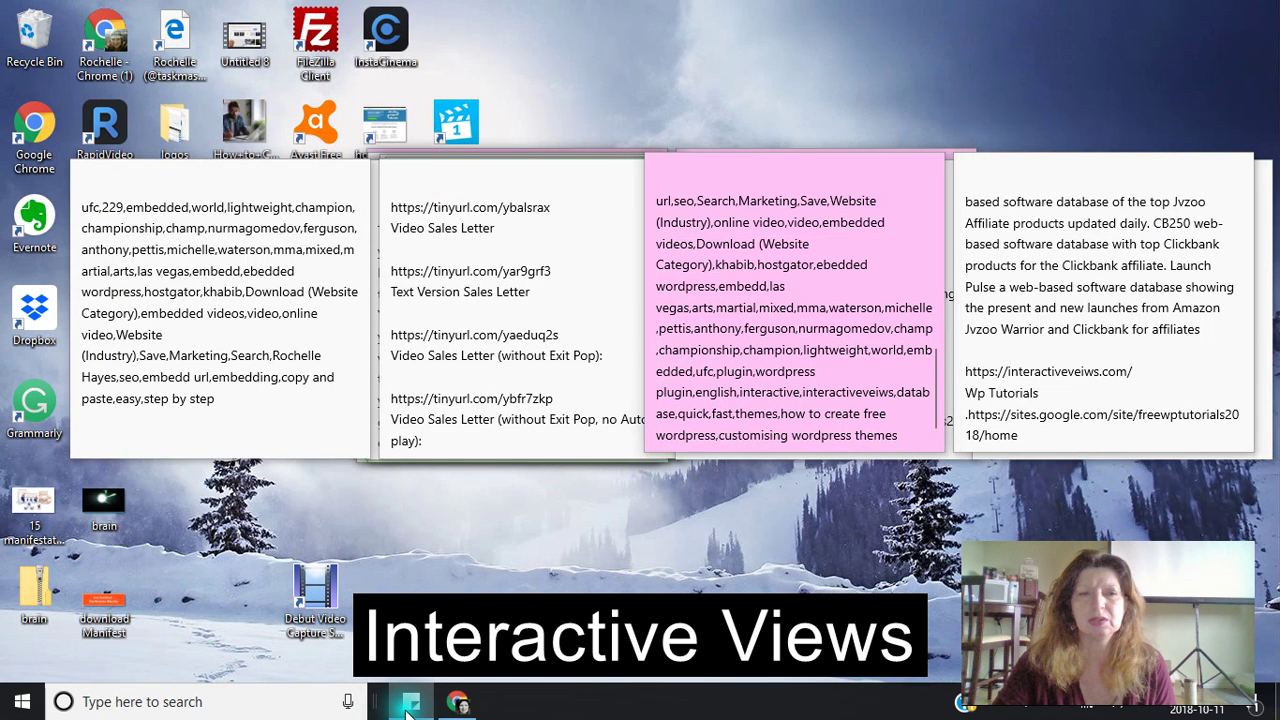
left_click(22, 705)
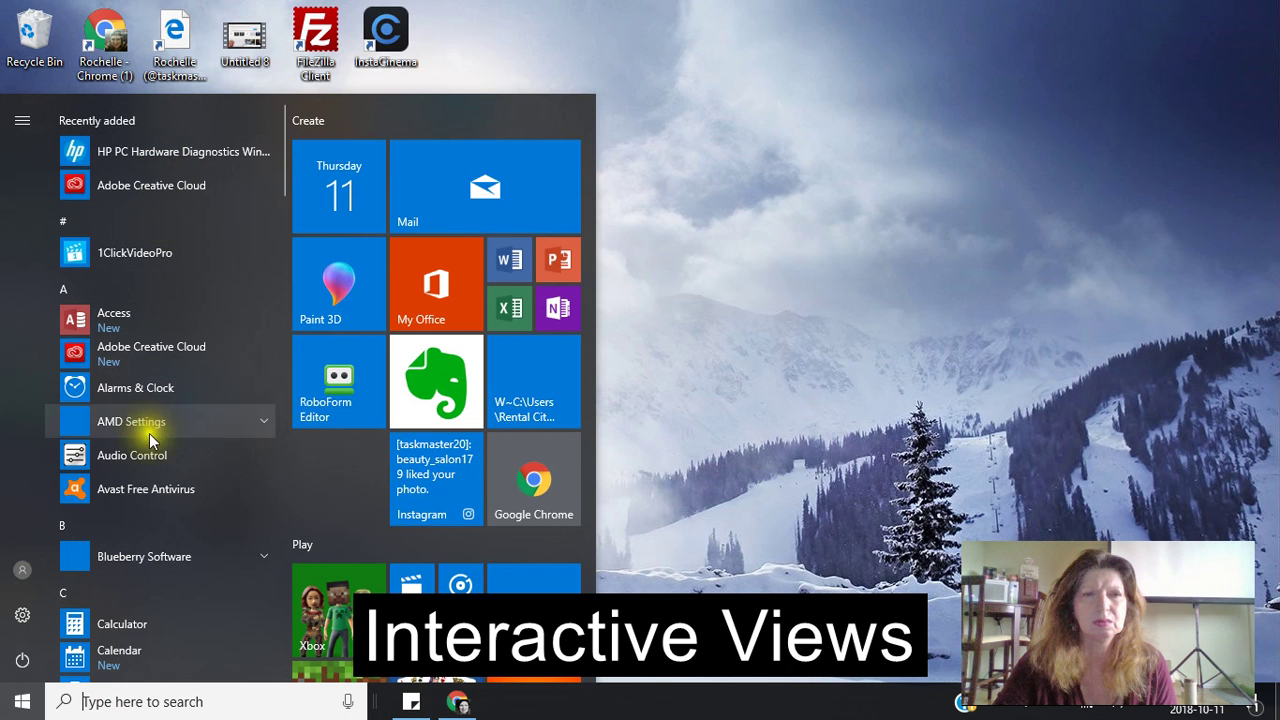
scroll(120, 580, "down", 3)
scroll(114, 593, "down", 2)
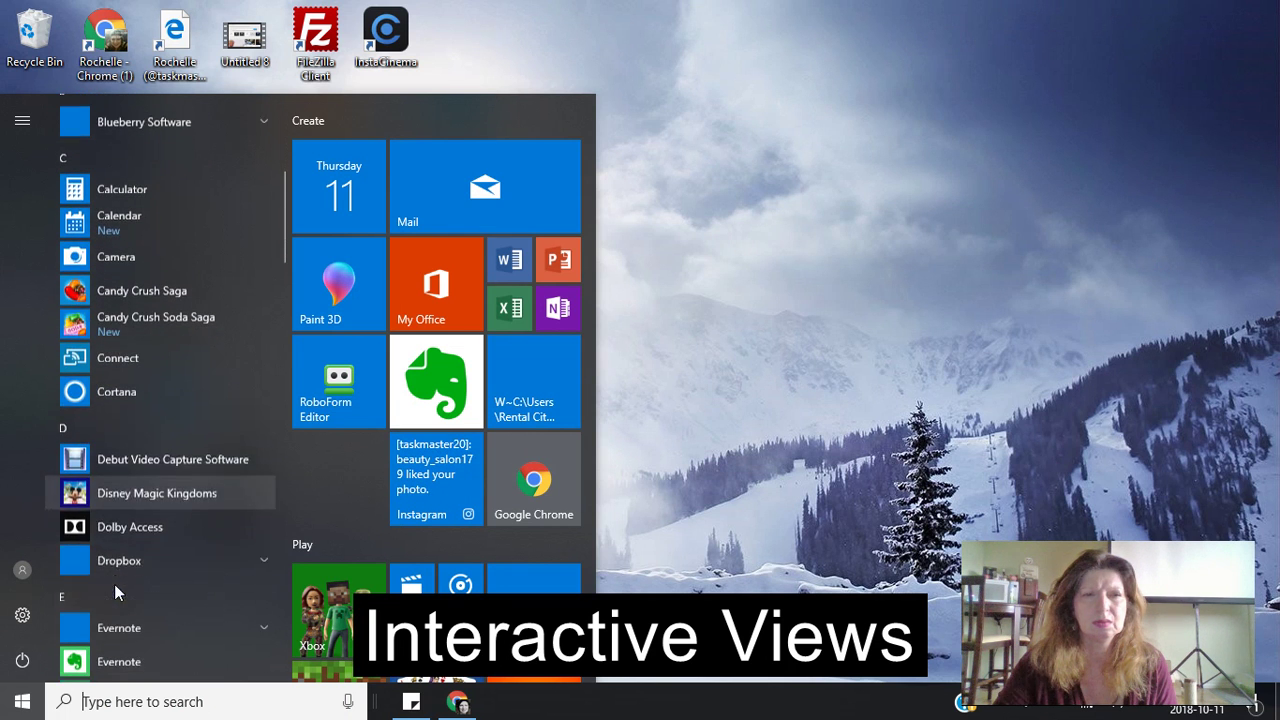
left_click(100, 455)
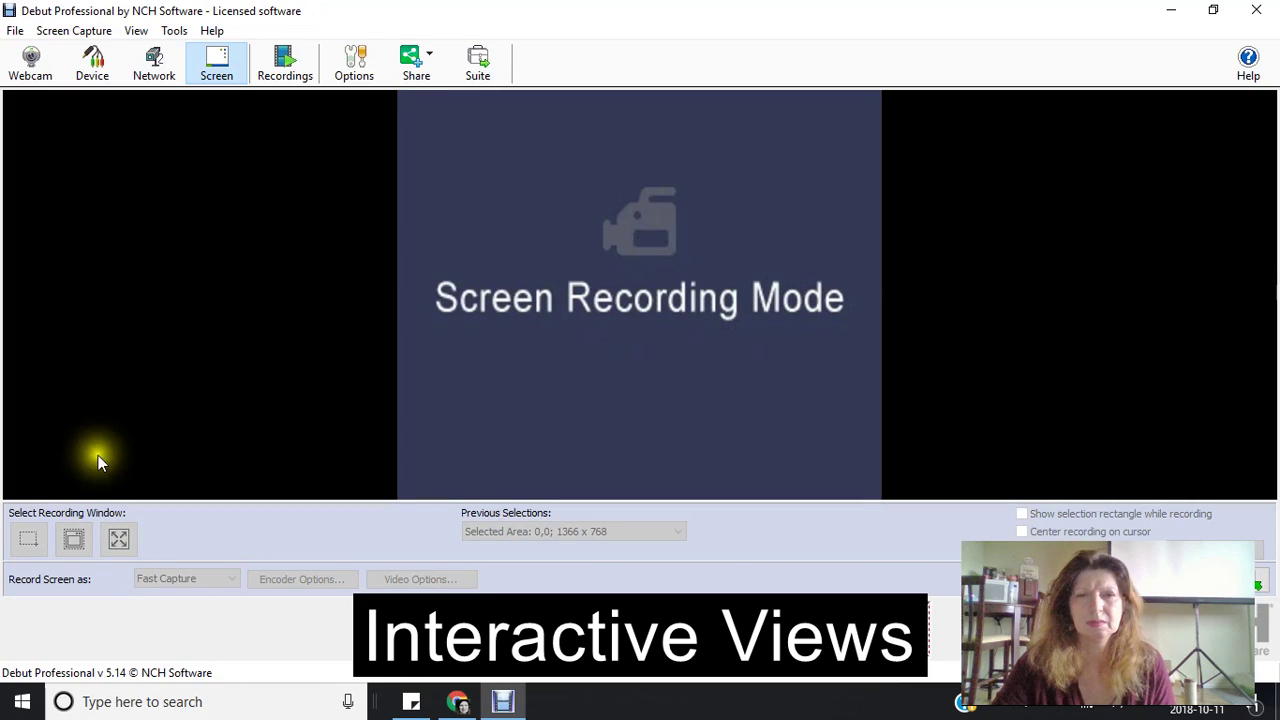